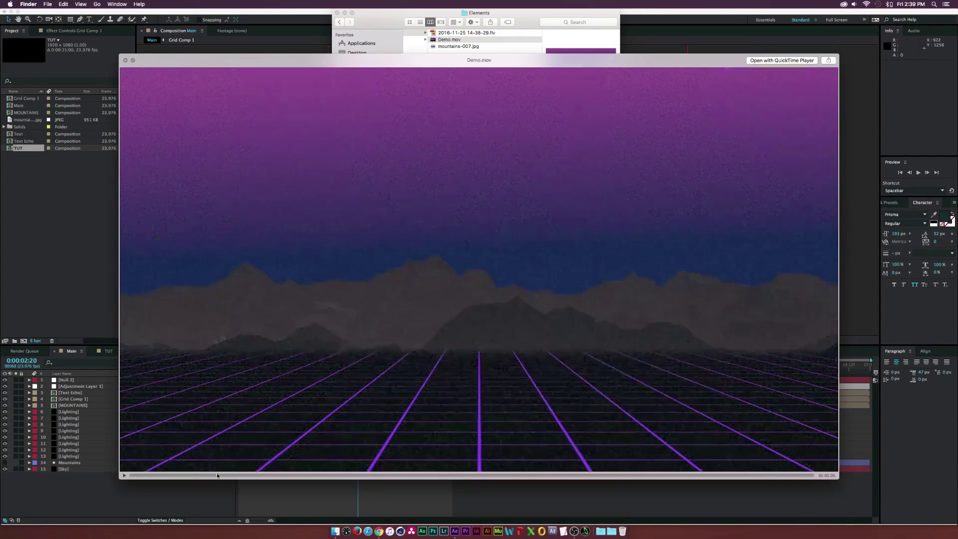
Step: Preview the finished intro in Demo.mov, skipping ahead to the lightning and title, and close the preview
left_click(432, 468)
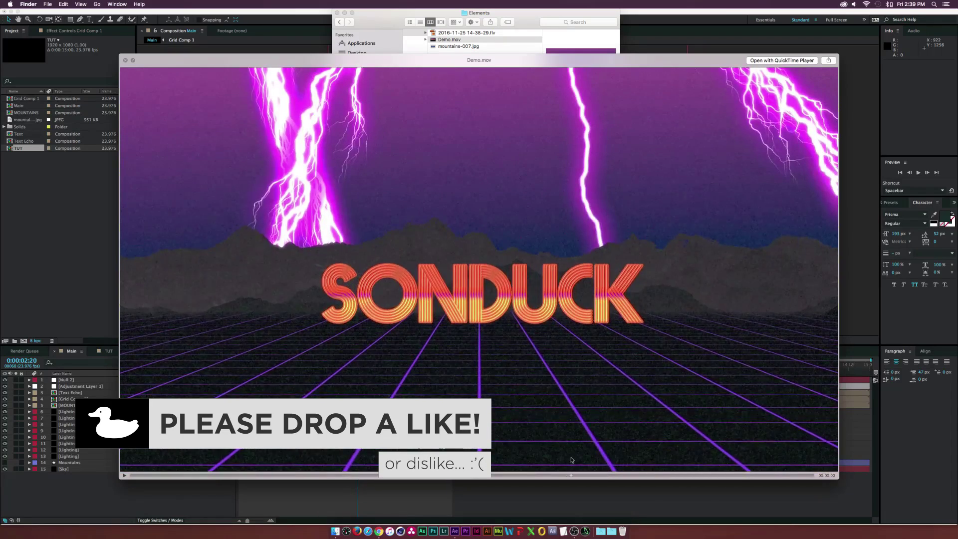
key("space")
left_click(138, 482)
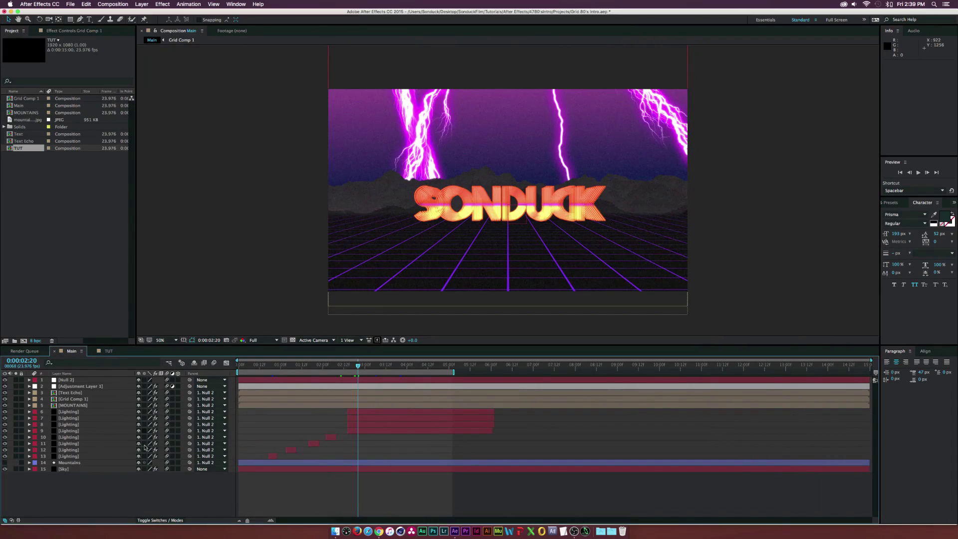
Step: Create a new solid named Grid in the TUT composition
left_click(102, 352)
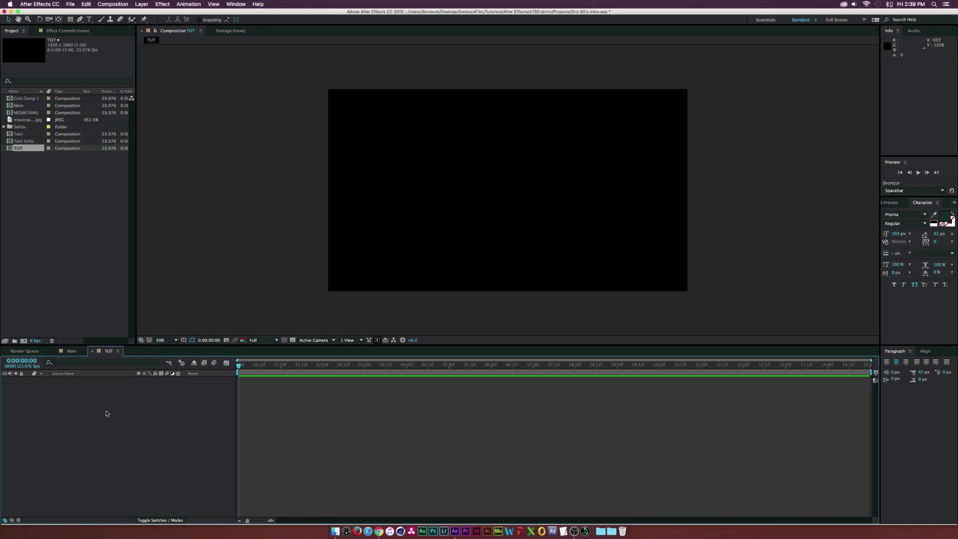
left_click(142, 4)
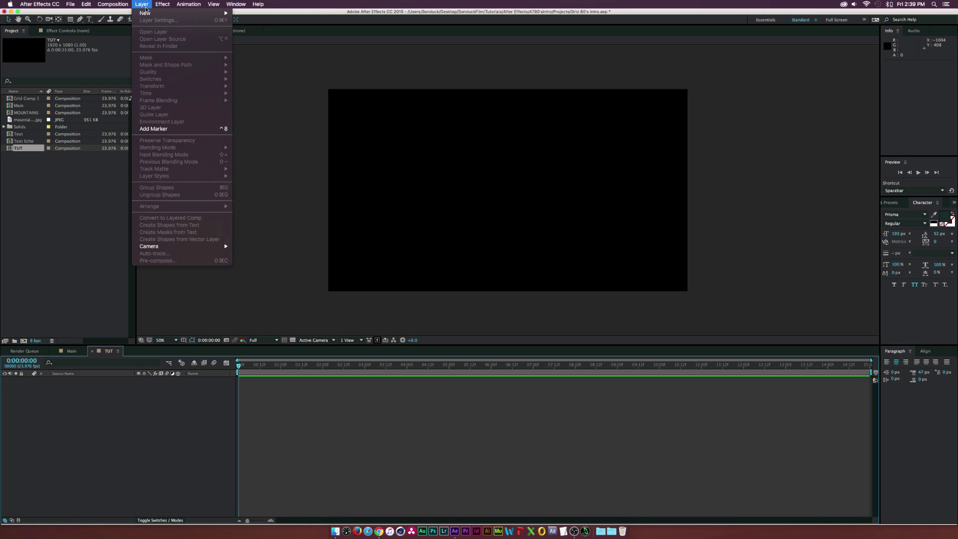
mouse_move(210, 17)
left_click(274, 22)
type("Grid\\")
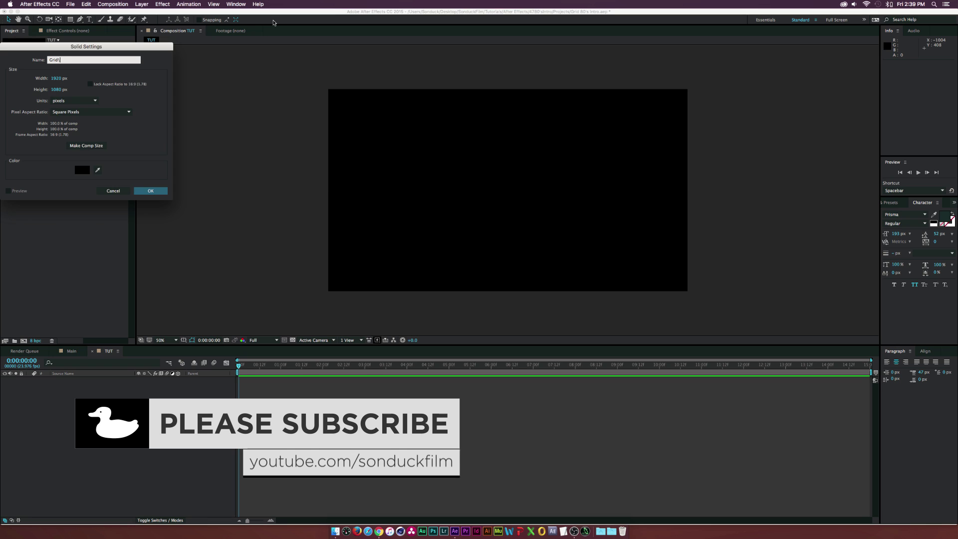
key("BackSpace")
key("Return")
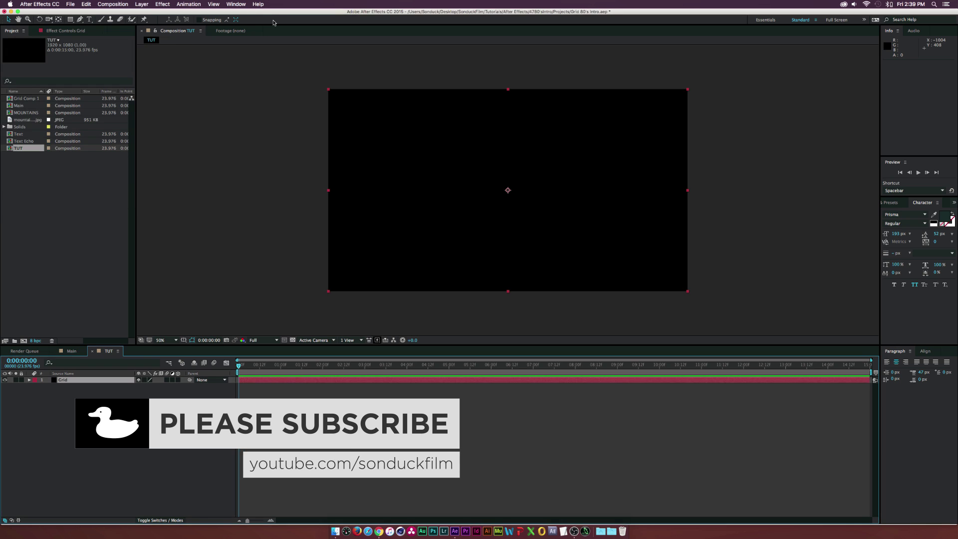
Step: Apply the Grid generate effect to the Grid solid
left_click(162, 4)
mouse_move(200, 96)
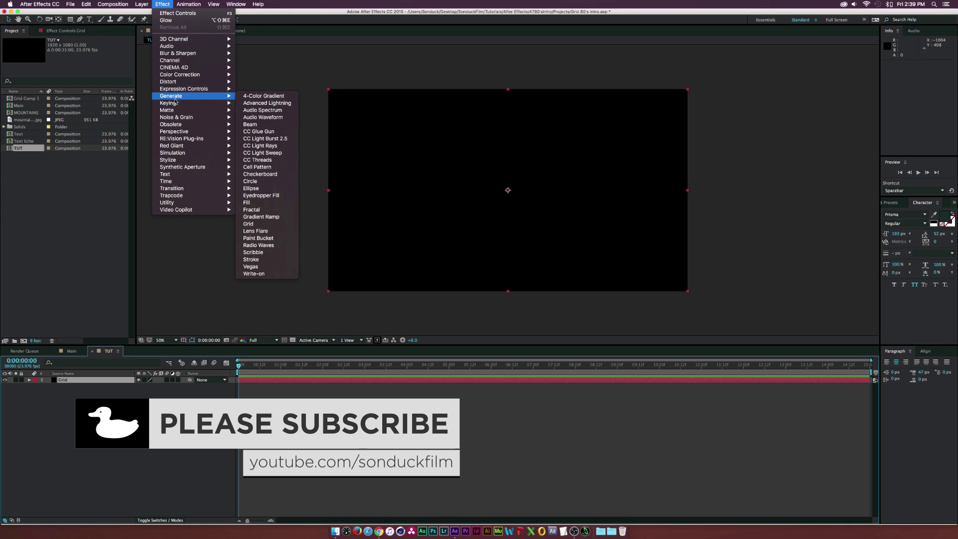
left_click(256, 224)
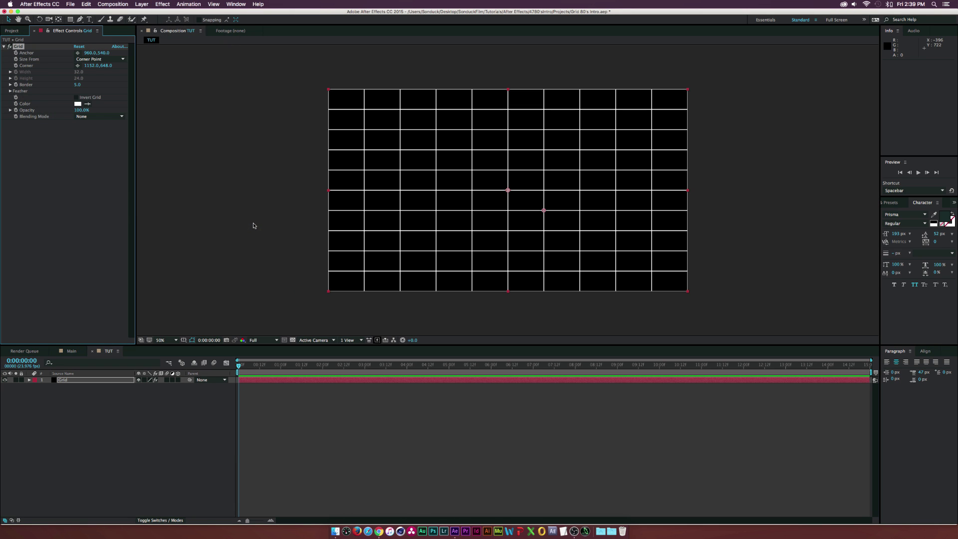
Step: Size the grid effect from Width & Height Sliders and set both width and height to 128
left_click(90, 59)
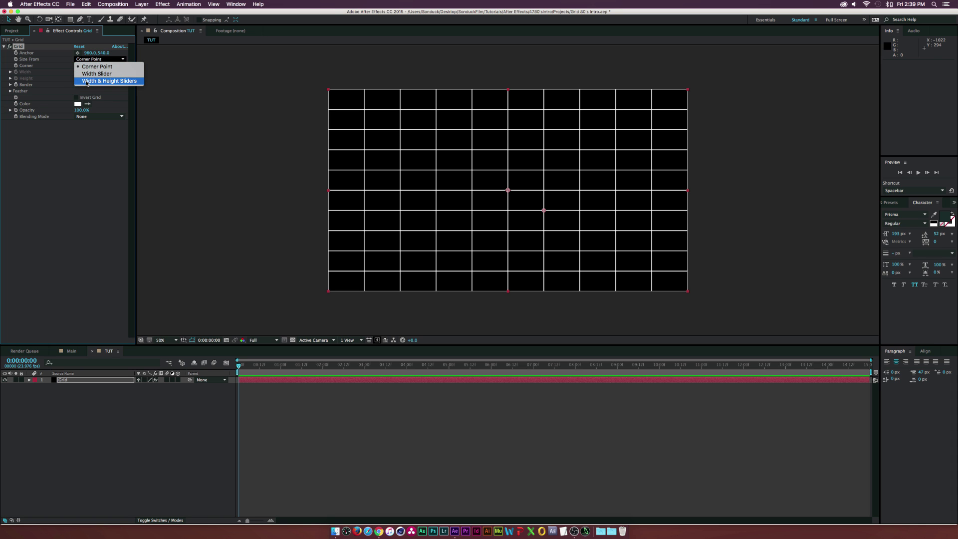
left_click(88, 82)
left_click(81, 73)
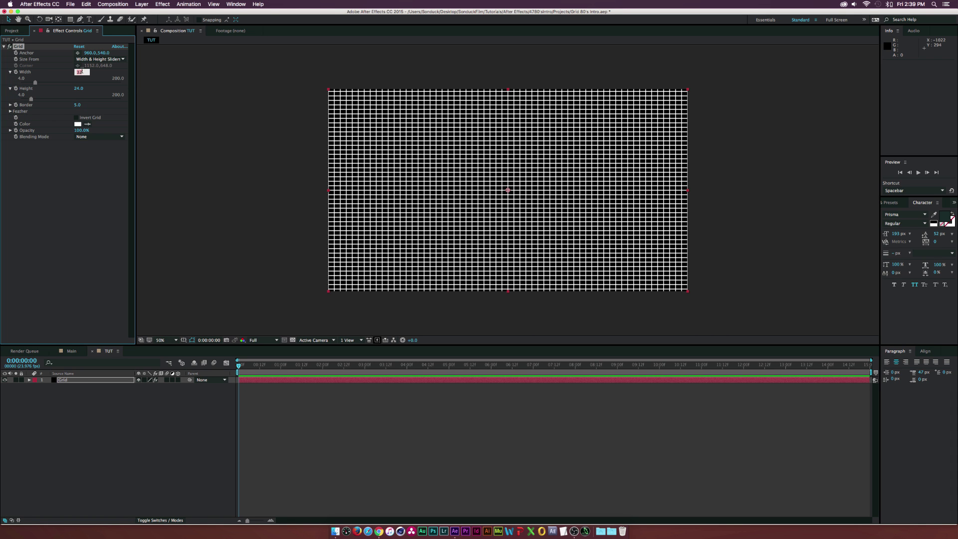
type("128")
key("Tab")
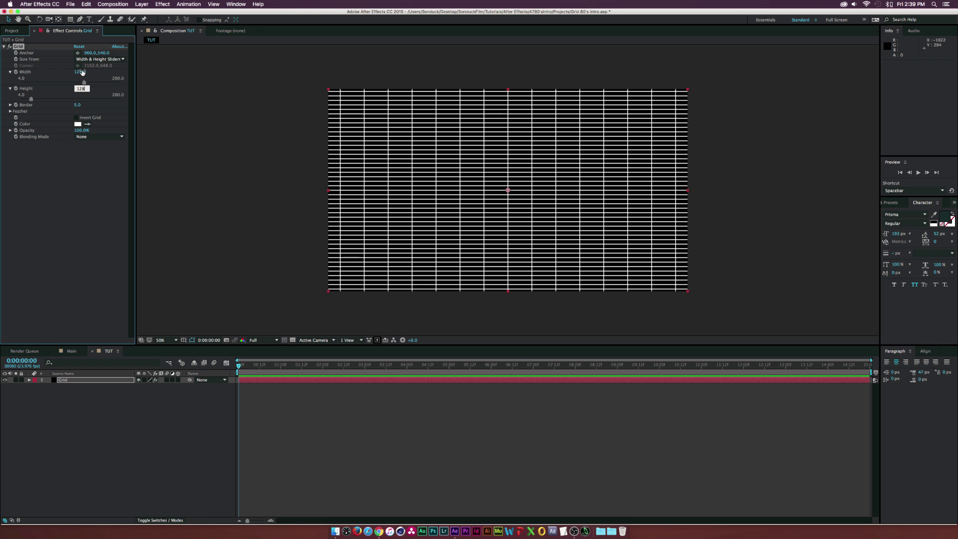
key("Return")
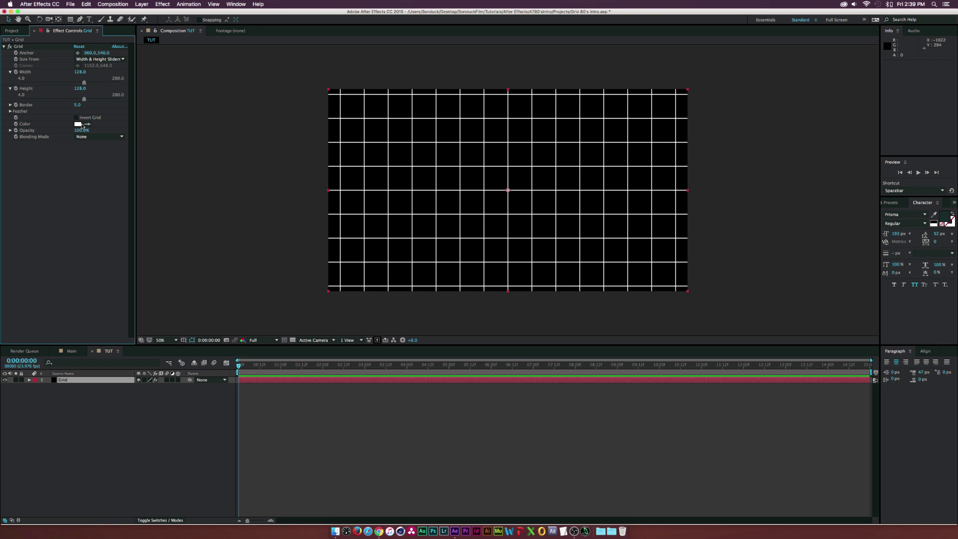
Step: Make the Grid layer 3D and set its X Rotation to -88°
left_click(178, 379)
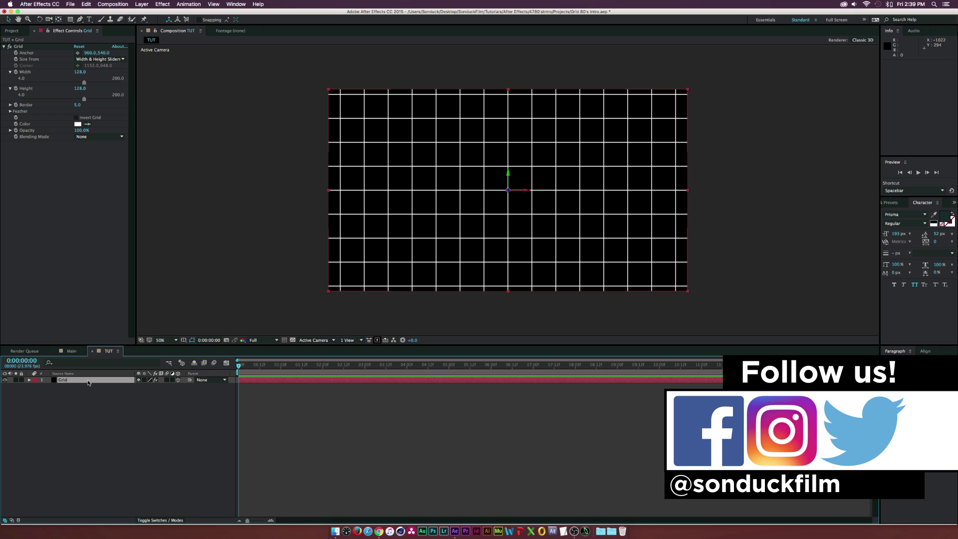
key("r")
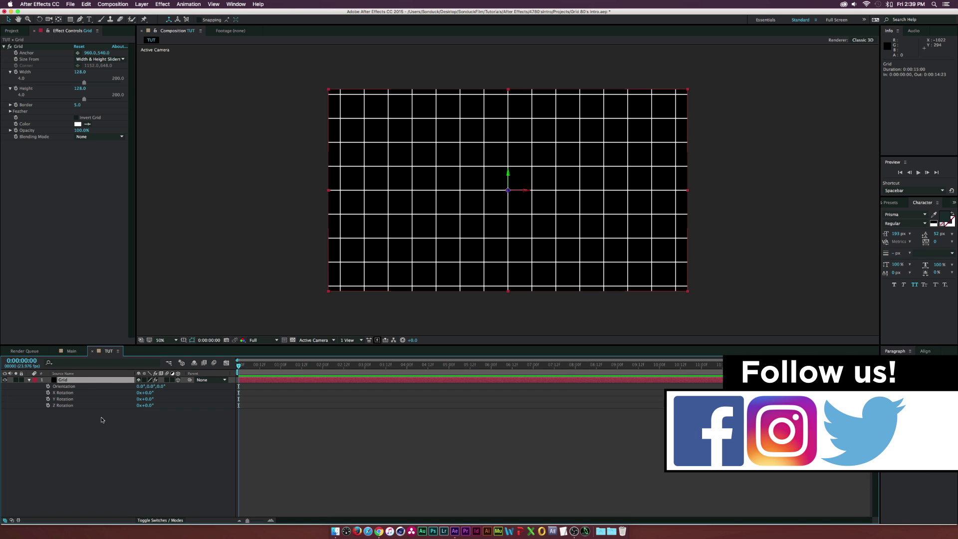
left_click(145, 393)
type("-88")
key("Return")
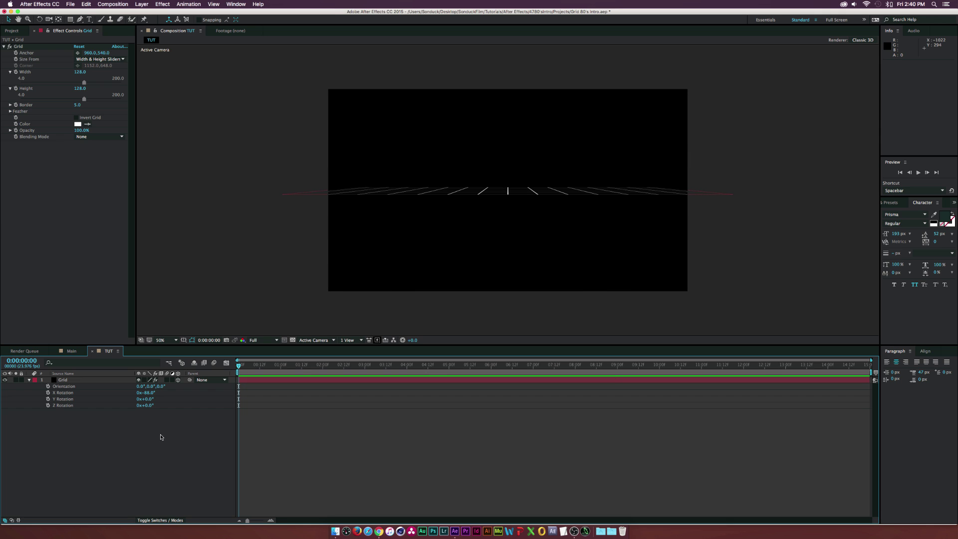
Step: Reveal the Grid layer's position alongside its rotation and lower the layer to a Y position of about 936
left_click(84, 382)
key("shift+p")
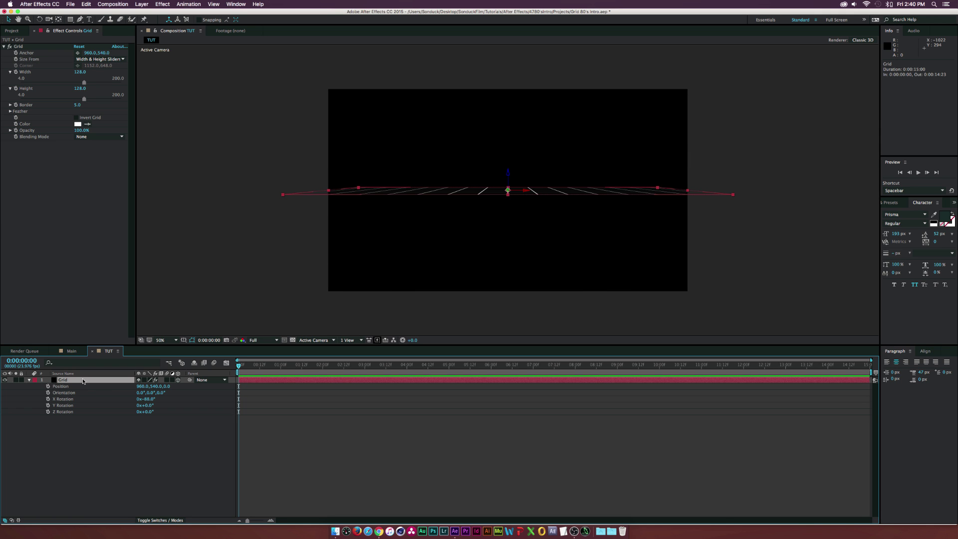
left_click_drag(154, 389, 303, 388)
left_click_drag(144, 386, 195, 382)
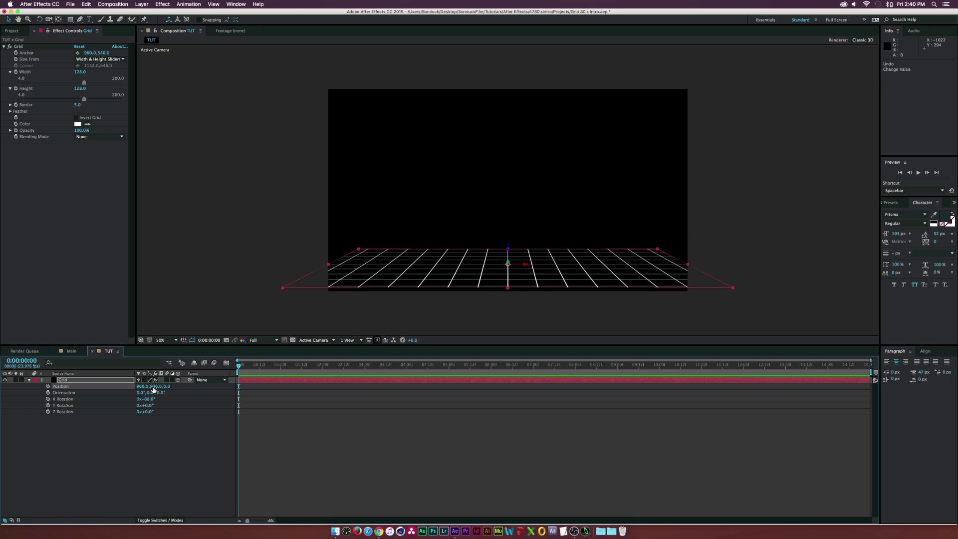
Step: Enlarge the Grid solid in its settings to about 4320 px wide and 4060 px high, with the aspect ratio unlocked for the height
left_click(140, 4)
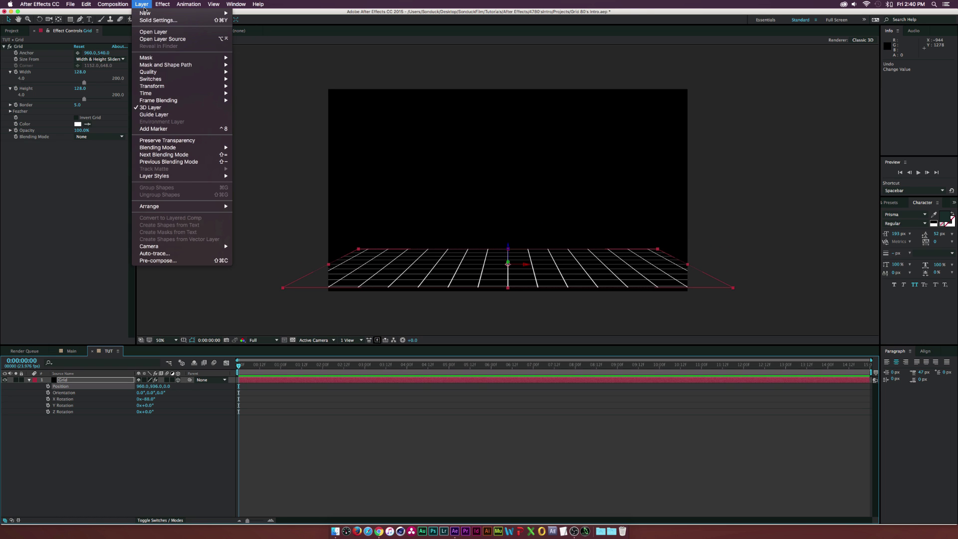
left_click(154, 22)
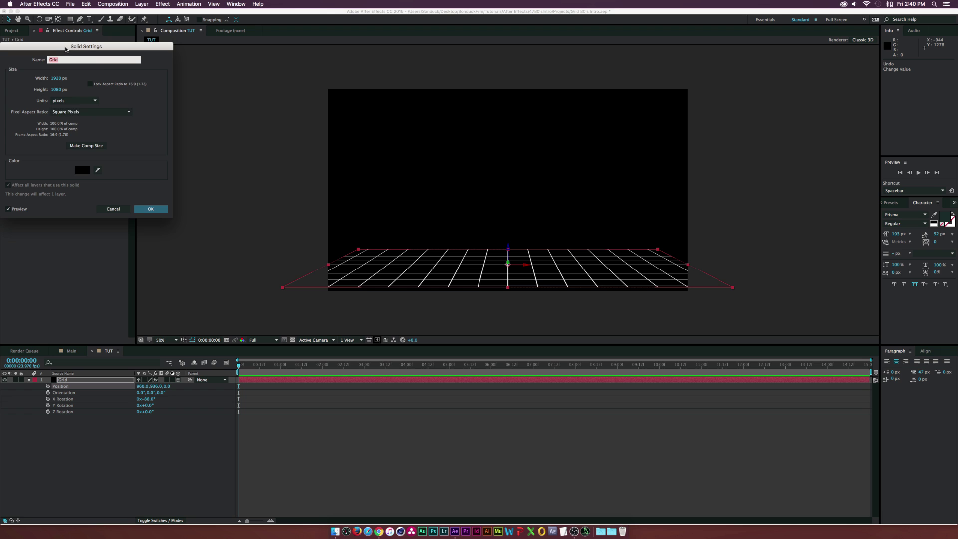
left_click_drag(67, 49, 208, 105)
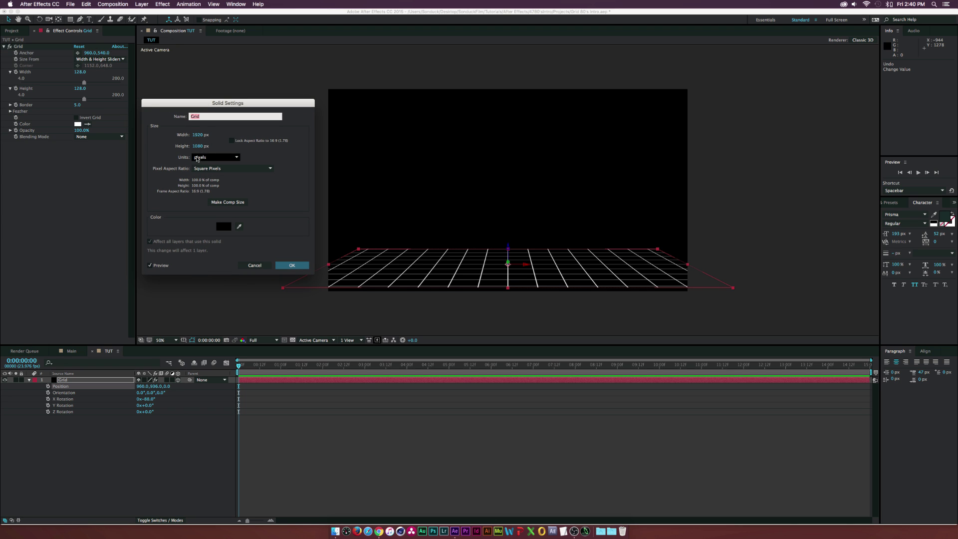
left_click(231, 140)
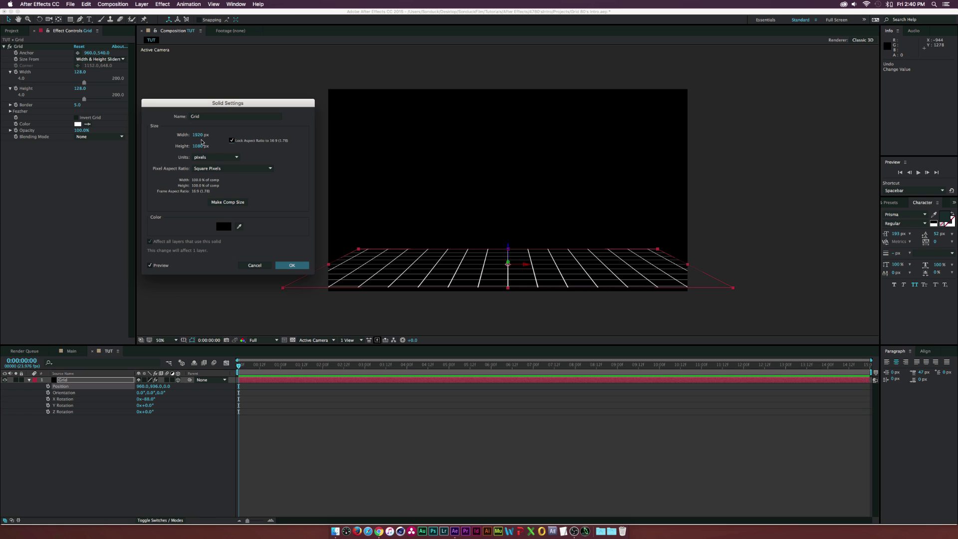
left_click_drag(198, 135, 364, 141)
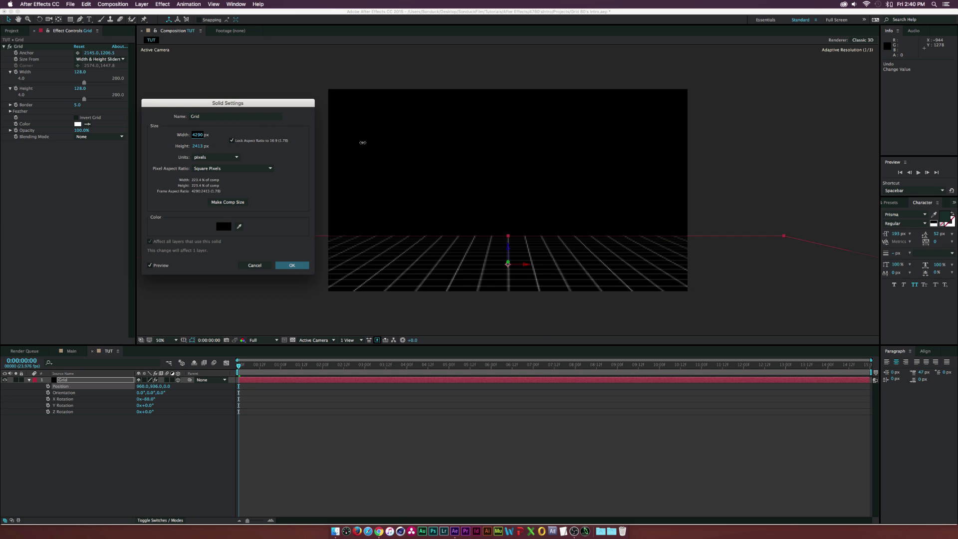
left_click(231, 140)
left_click_drag(197, 146, 262, 149)
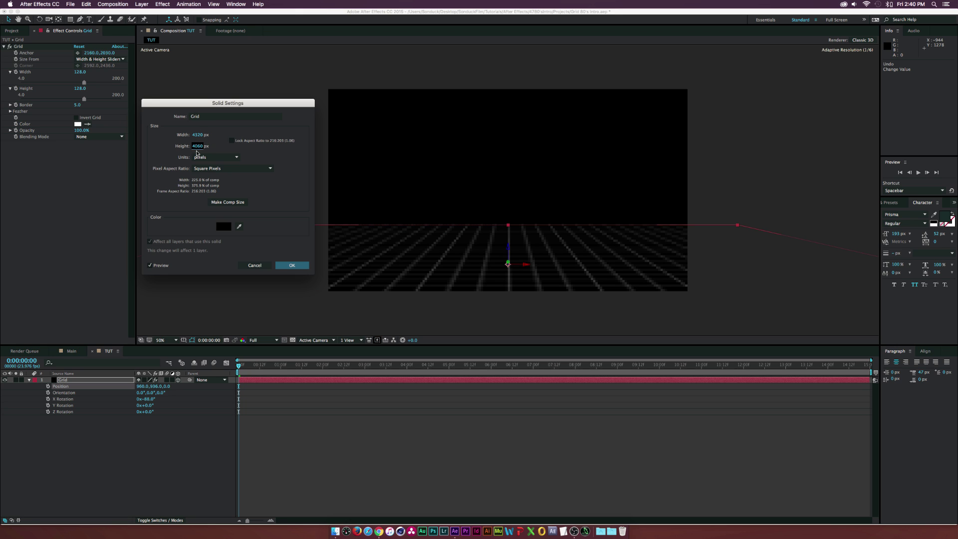
left_click(283, 266)
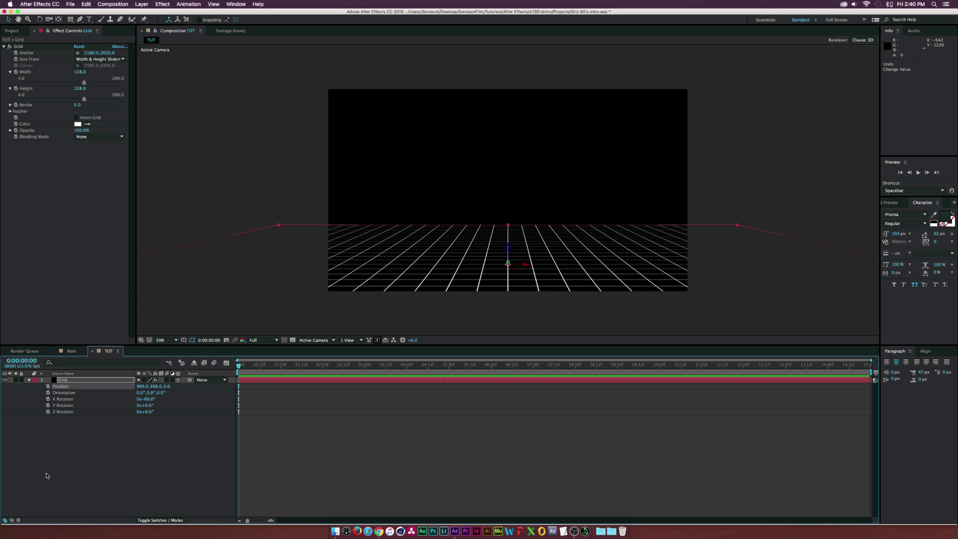
Step: Raise the Grid layer to a Y position of about 639 so the floor reaches mid-frame
left_click(106, 443)
left_click(94, 386)
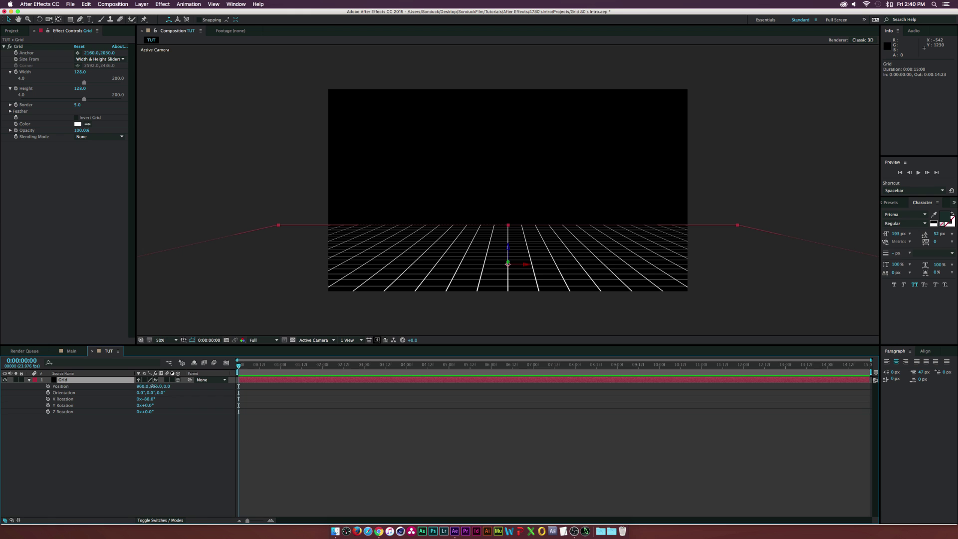
left_click_drag(153, 386, 151, 389)
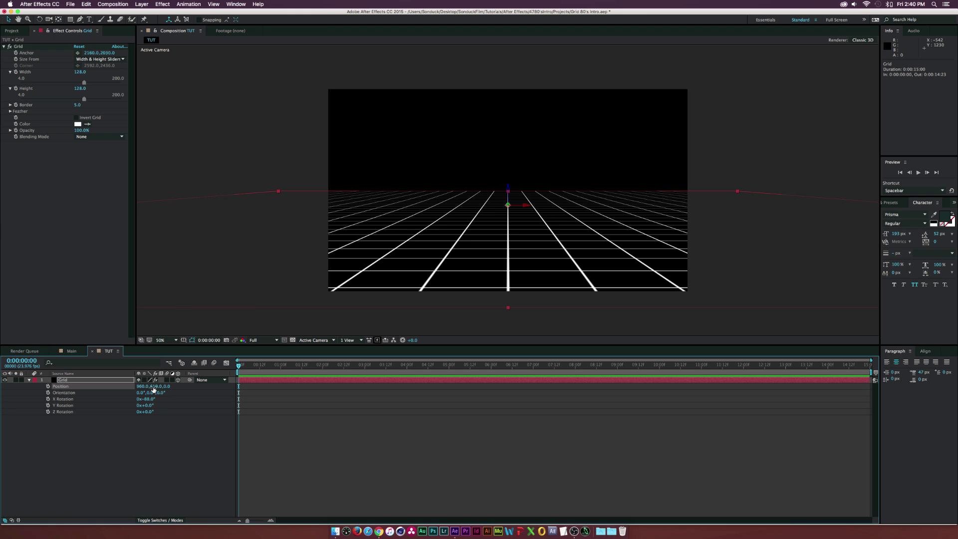
left_click_drag(153, 386, 153, 387)
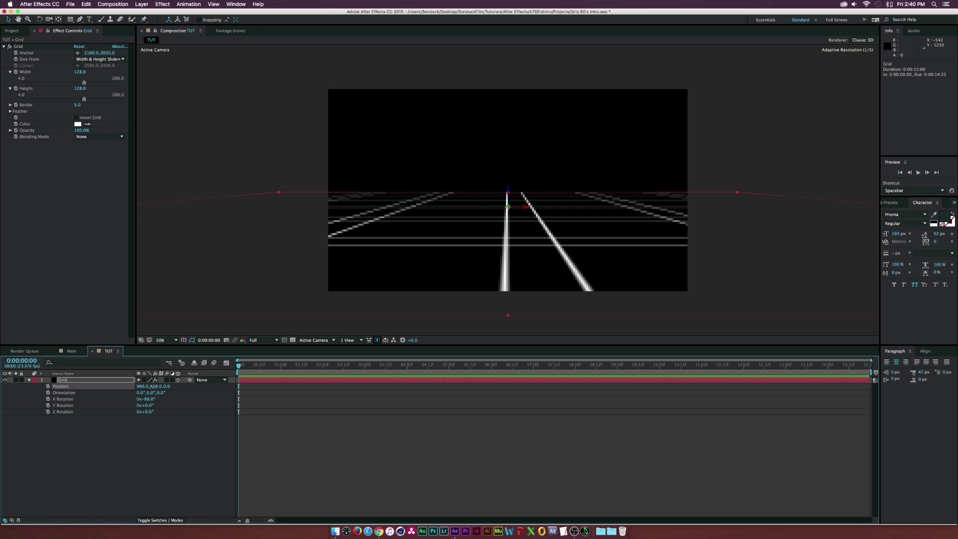
left_click(158, 456)
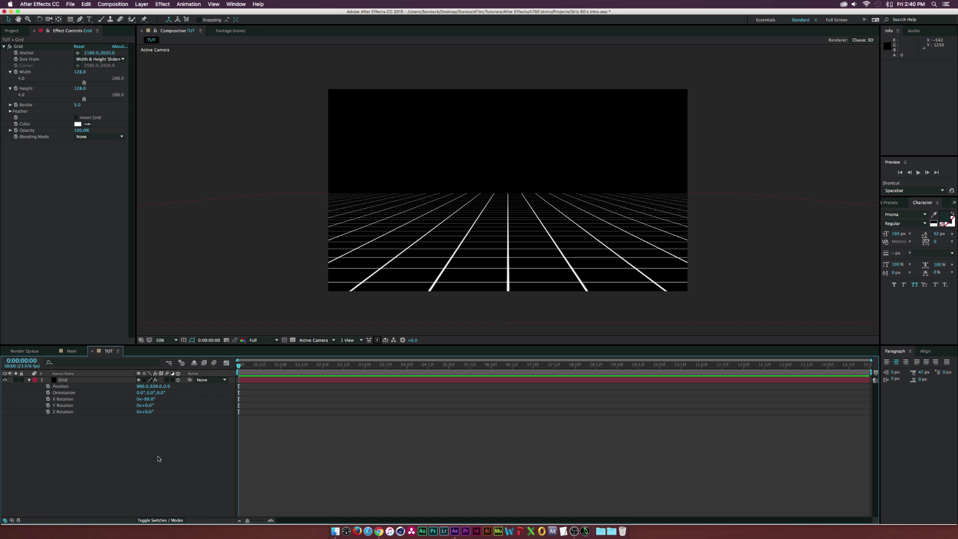
Step: Change the grid line color from the effect's color setting to a saturated purple
left_click(78, 123)
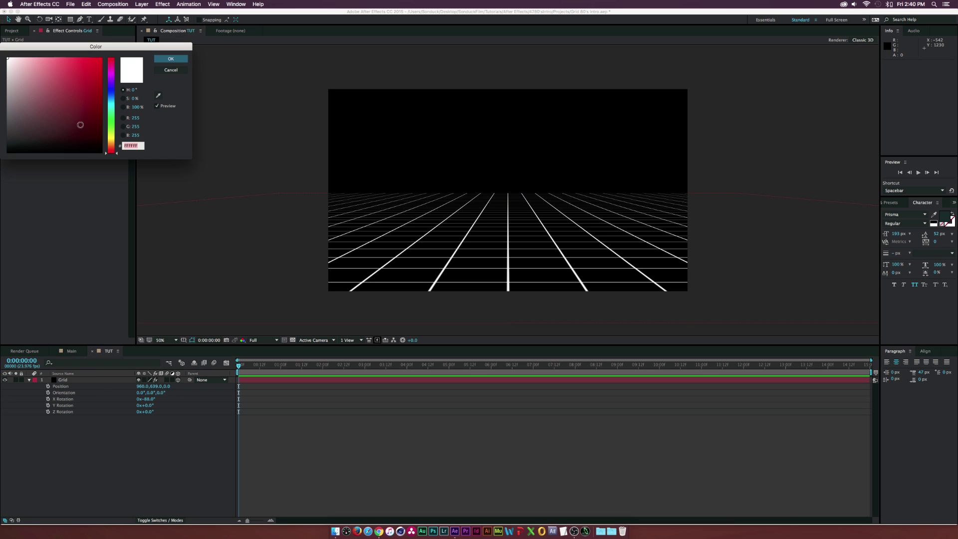
left_click(111, 71)
left_click_drag(62, 84, 86, 72)
left_click(171, 59)
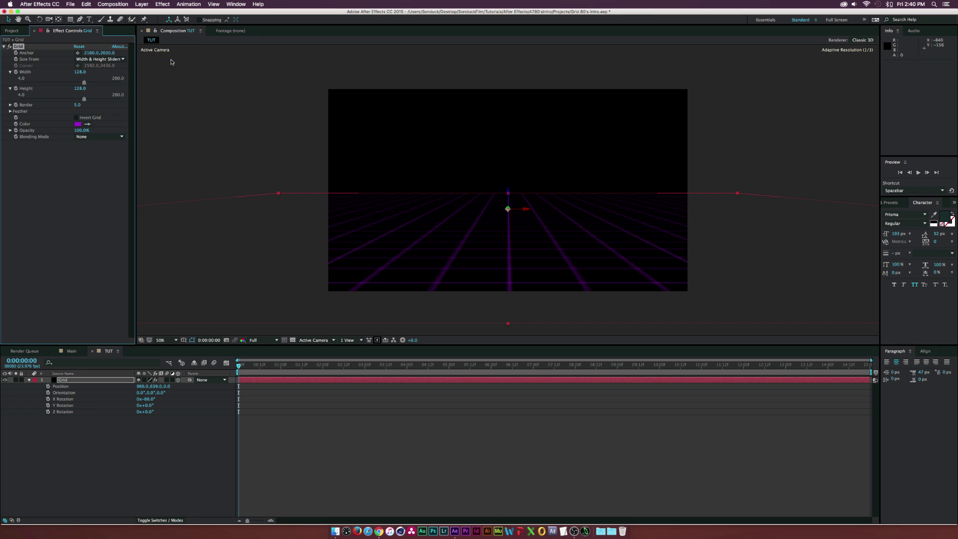
Step: Pre-compose the Grid layer into a new composition named Grid, moving all attributes into it
left_click(62, 380)
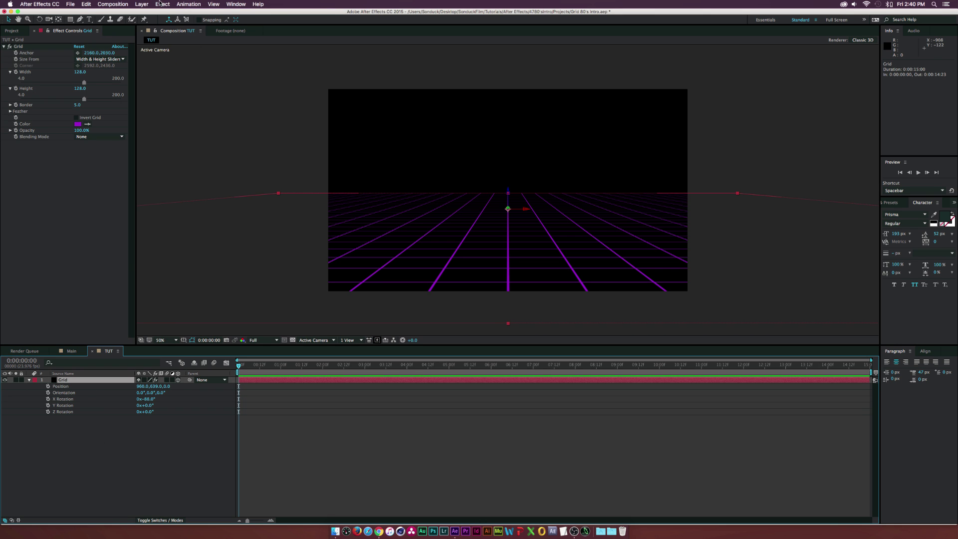
left_click(141, 4)
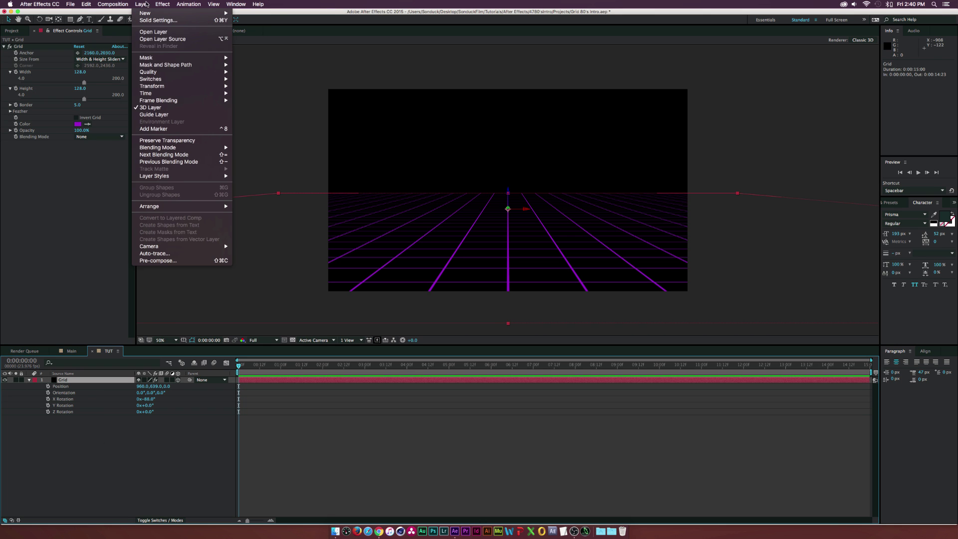
left_click(158, 260)
type("Gri")
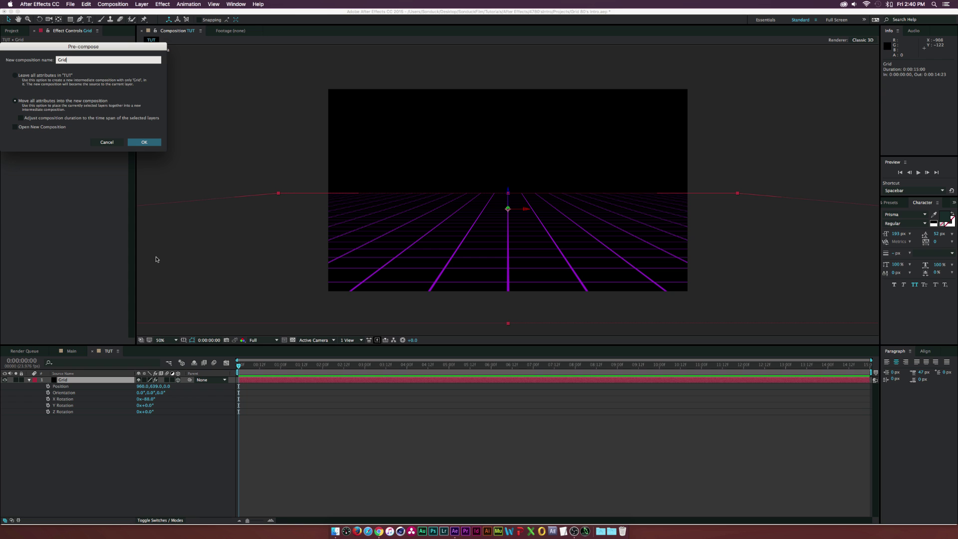
type("d")
key("Return")
Step: Add the mountains-007.jpg image to the TUT composition above the Grid layer
left_click(31, 128)
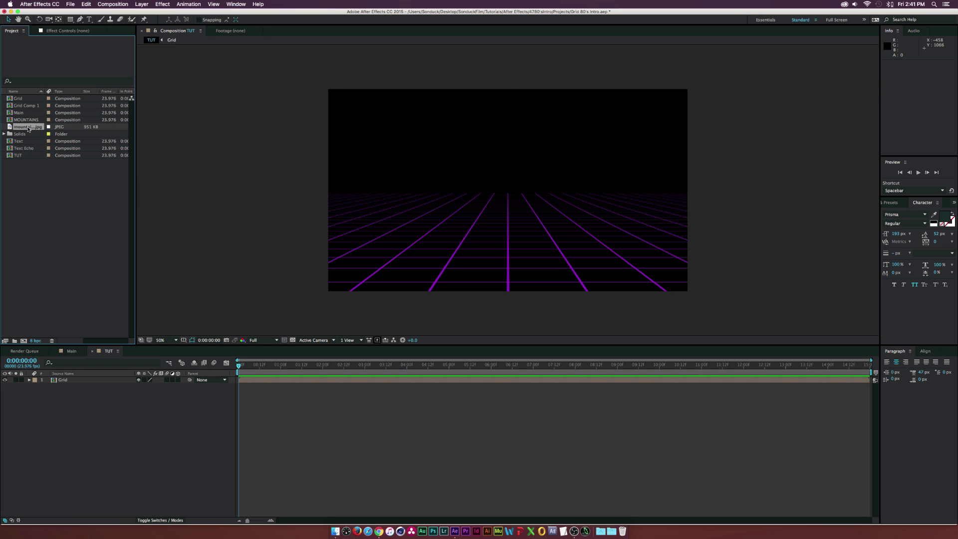
left_click_drag(30, 127, 95, 383)
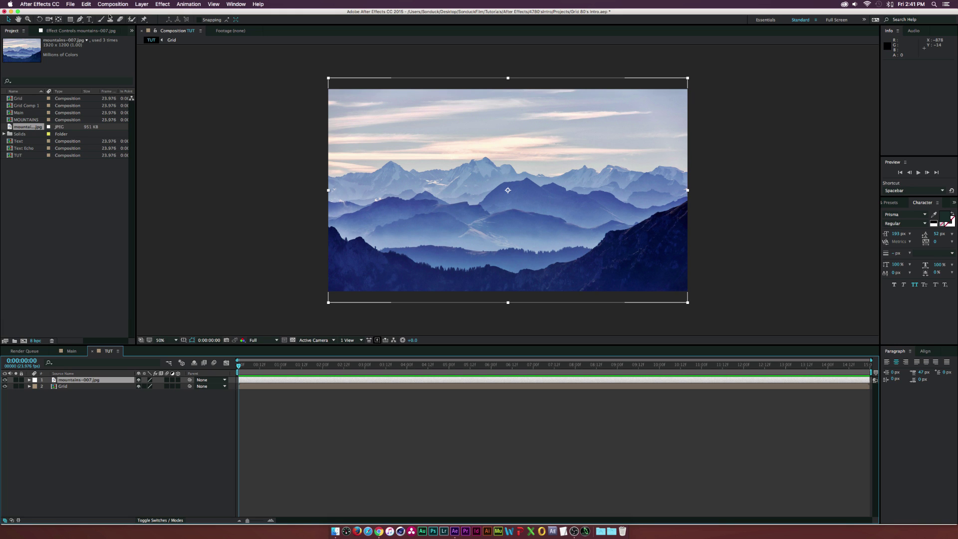
Step: Draw a closed Pen mask on the mountains layer that runs just below the distant peaks and encloses the lower part of the image
left_click(80, 19)
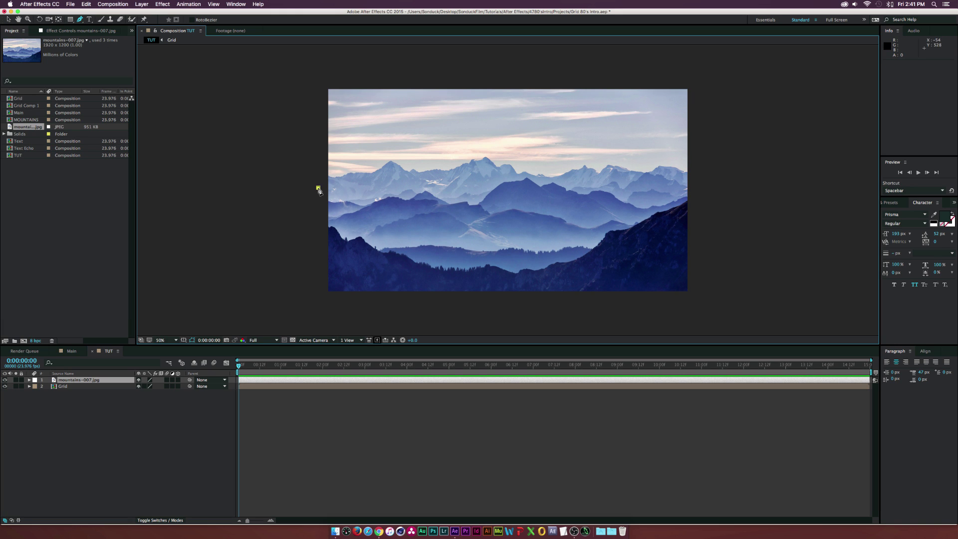
left_click(318, 188)
left_click(341, 182)
left_click(391, 175)
left_click(423, 175)
left_click(478, 175)
left_click(501, 175)
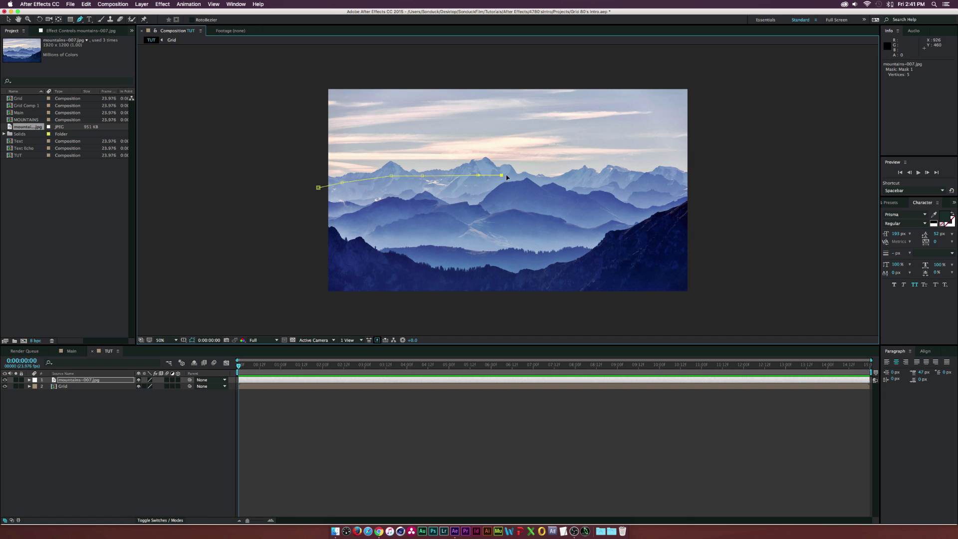
left_click(551, 177)
left_click(598, 181)
left_click(637, 176)
left_click(683, 175)
left_click(702, 176)
left_click(718, 312)
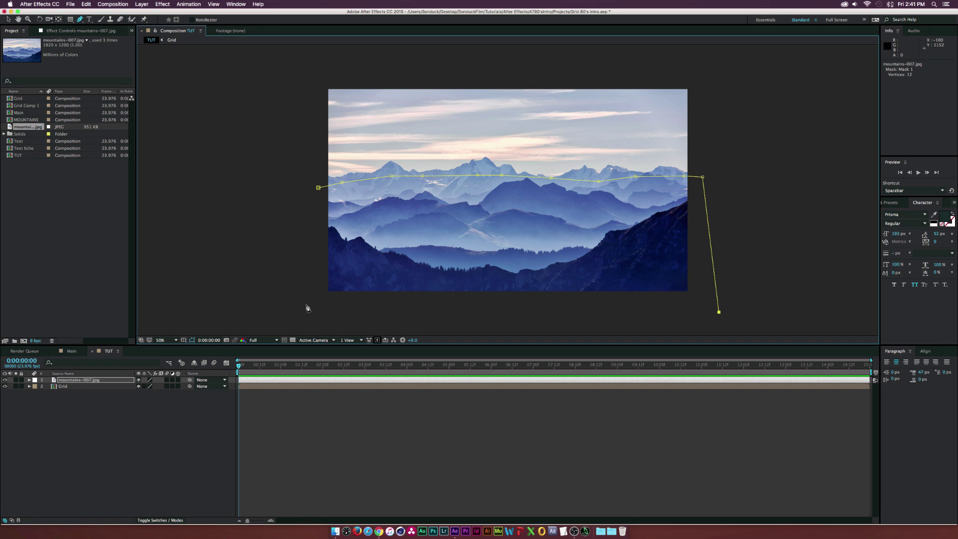
left_click(288, 306)
left_click(288, 207)
left_click(319, 188)
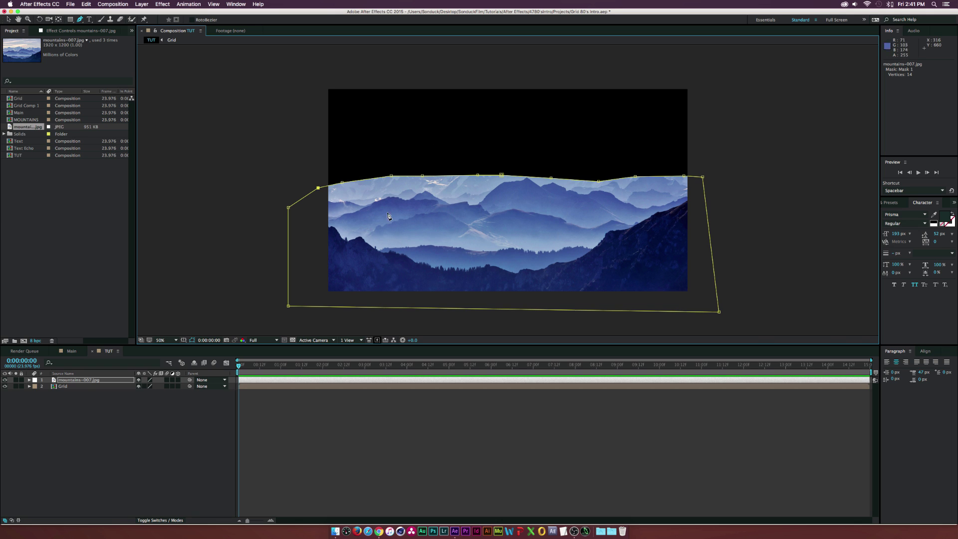
Step: Duplicate the masked mountains layer and delete the mask from the duplicate
left_click(72, 381)
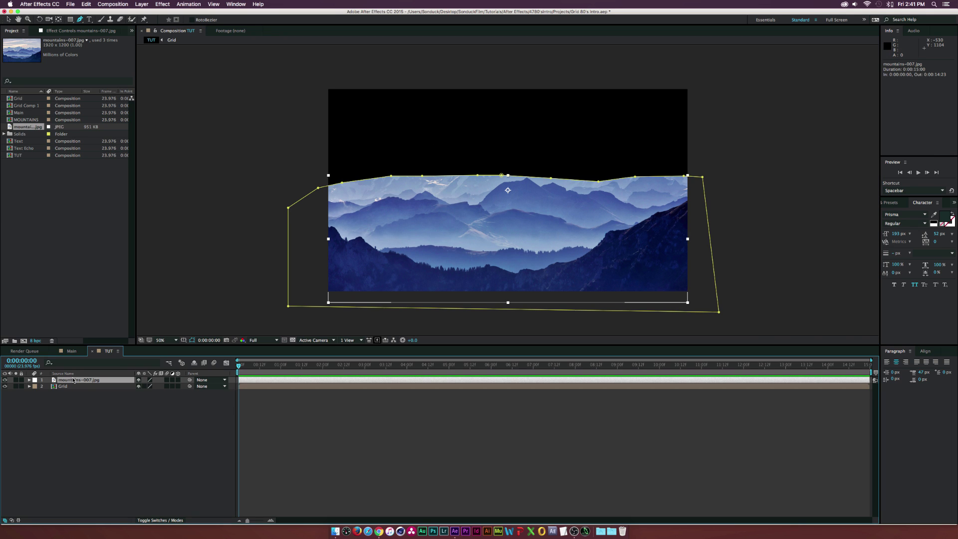
key("super+d")
key("m")
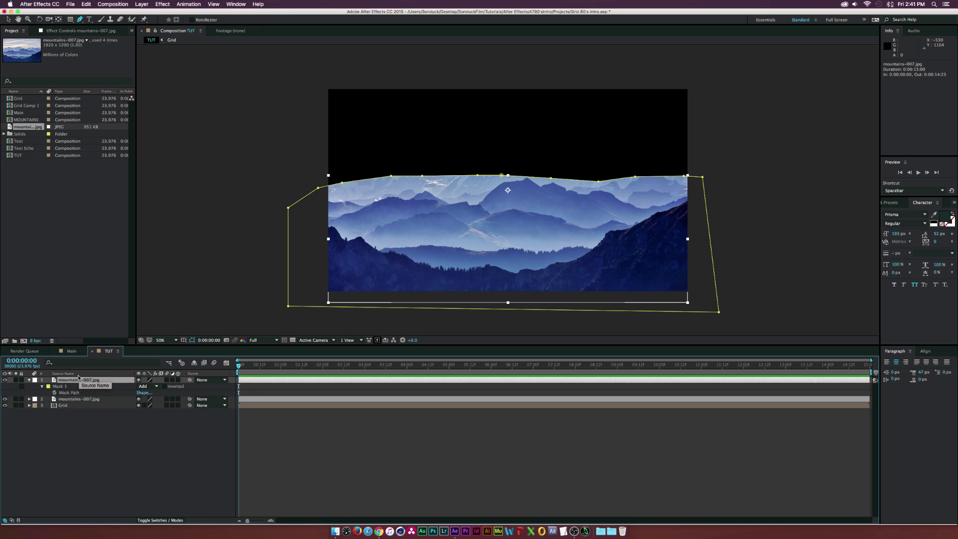
left_click(62, 386)
key("Delete")
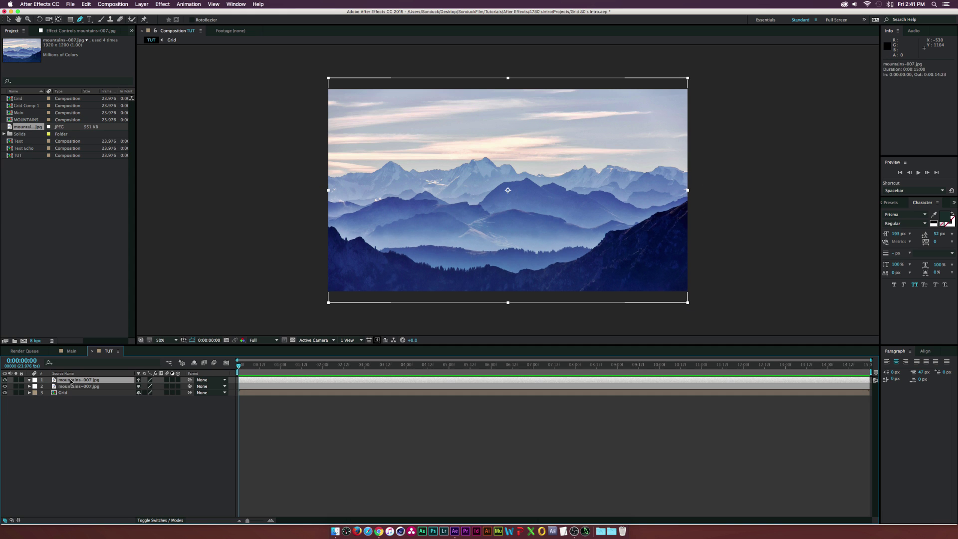
Step: Place the unmasked mountains copy beneath the masked one and apply an Extract effect to it with a White Point of 187
left_click(86, 380)
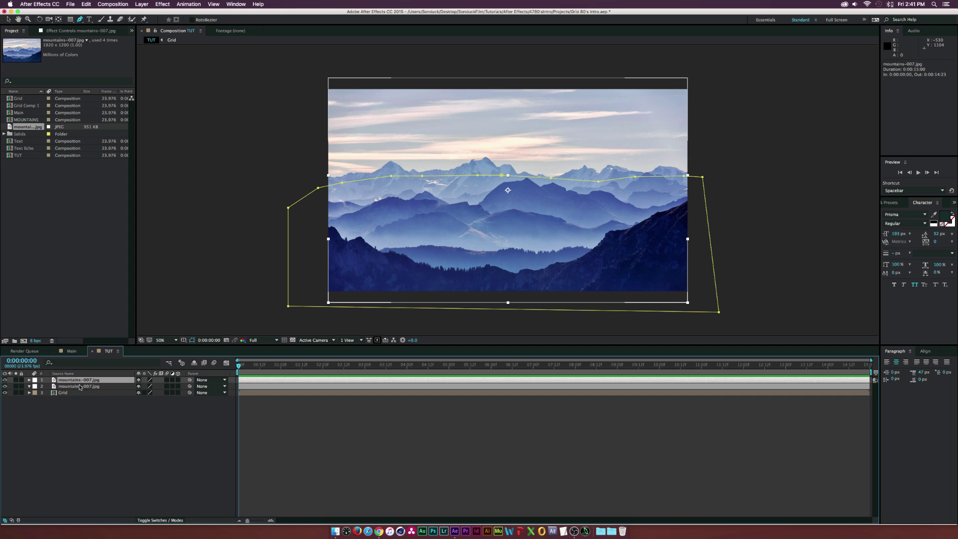
left_click(88, 386)
left_click(163, 3)
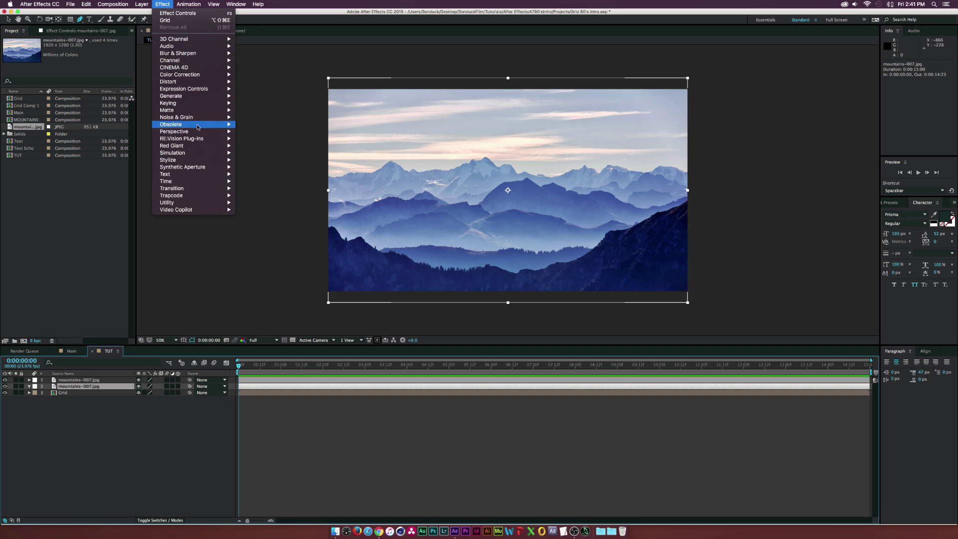
mouse_move(200, 102)
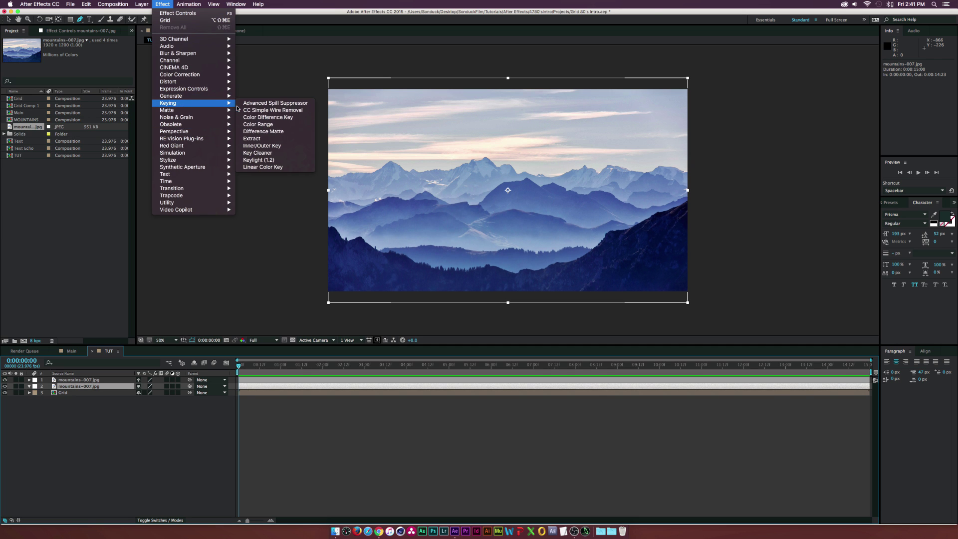
left_click(252, 138)
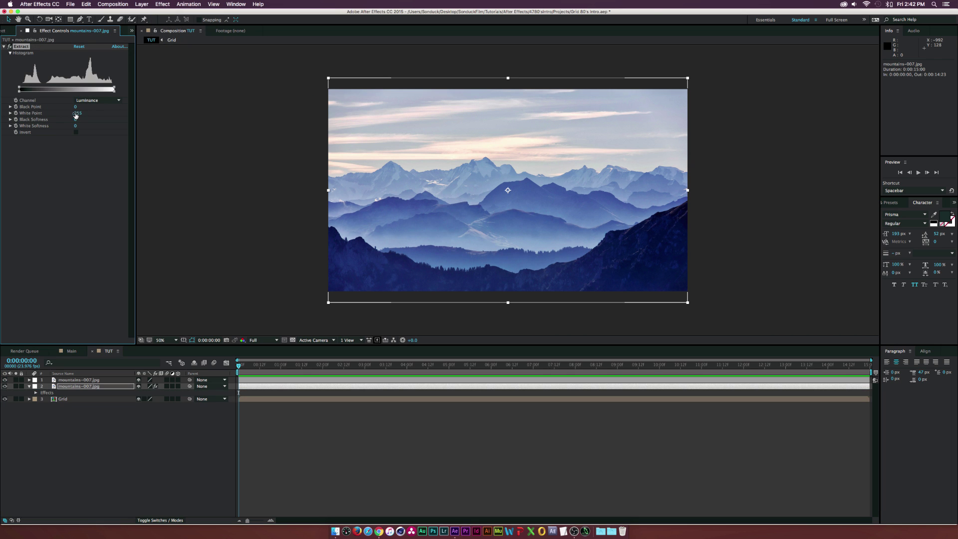
left_click_drag(79, 114, 51, 112)
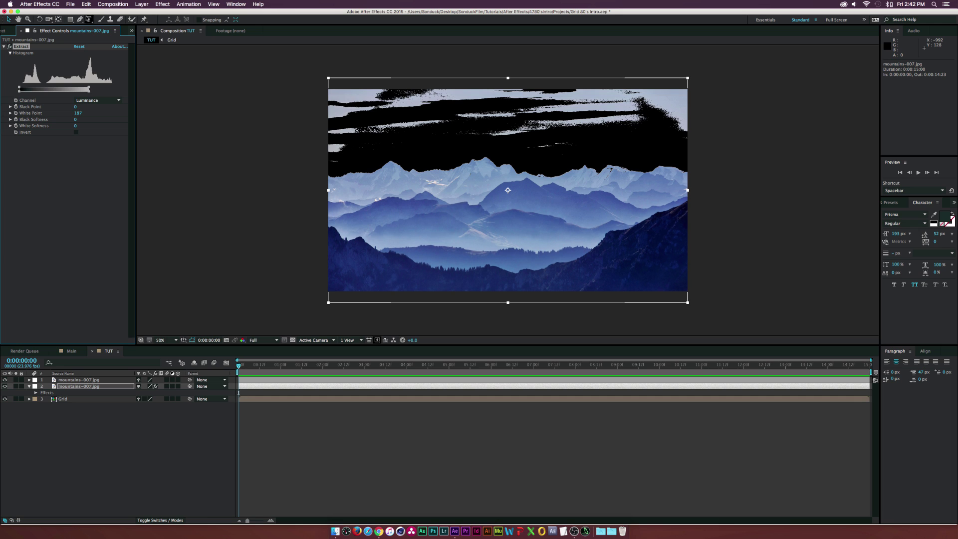
Step: Draw a closed Pen mask on the lower mountains layer around the leftover sky, following just above the peaks
left_click(80, 19)
left_click(321, 166)
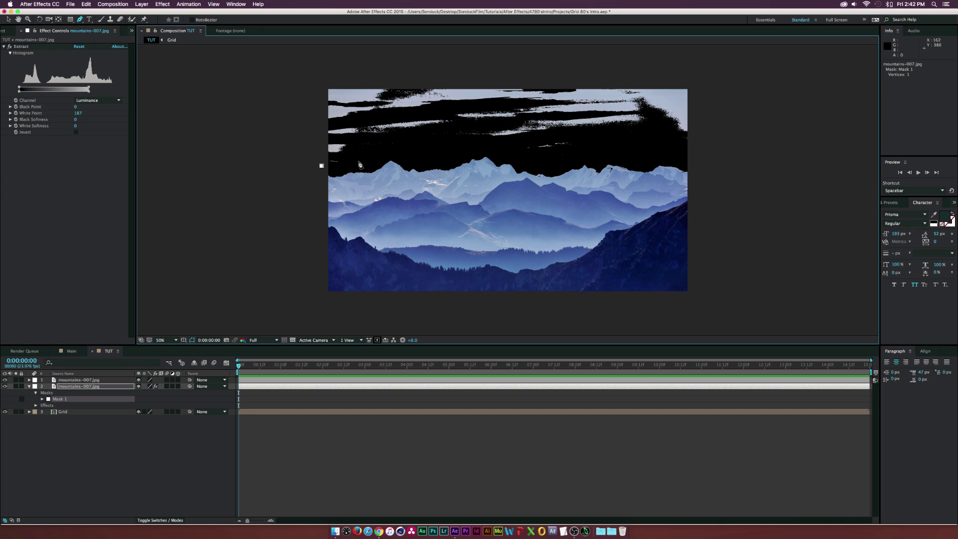
left_click(358, 161)
left_click(431, 157)
left_click(482, 151)
left_click(528, 155)
left_click(569, 157)
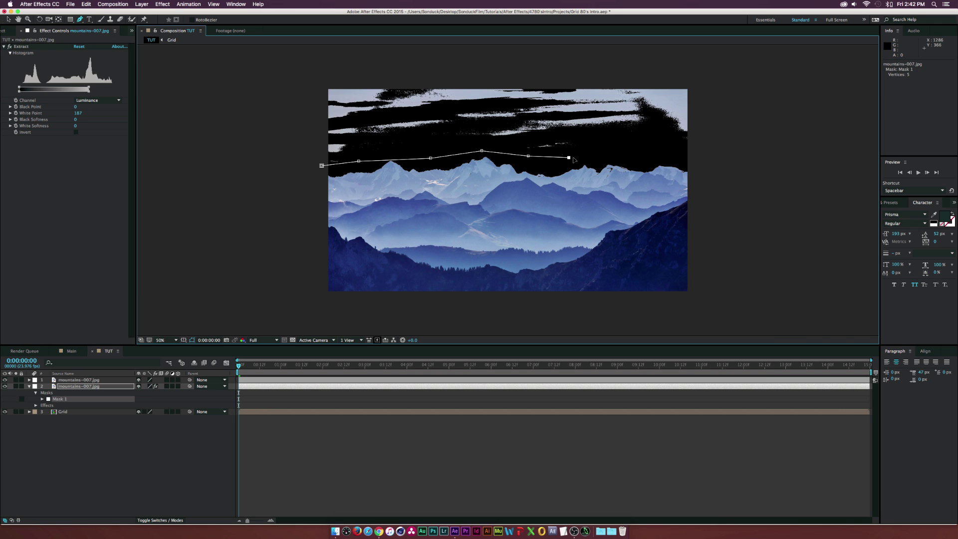
left_click(619, 156)
left_click(668, 155)
left_click(700, 158)
left_click(713, 79)
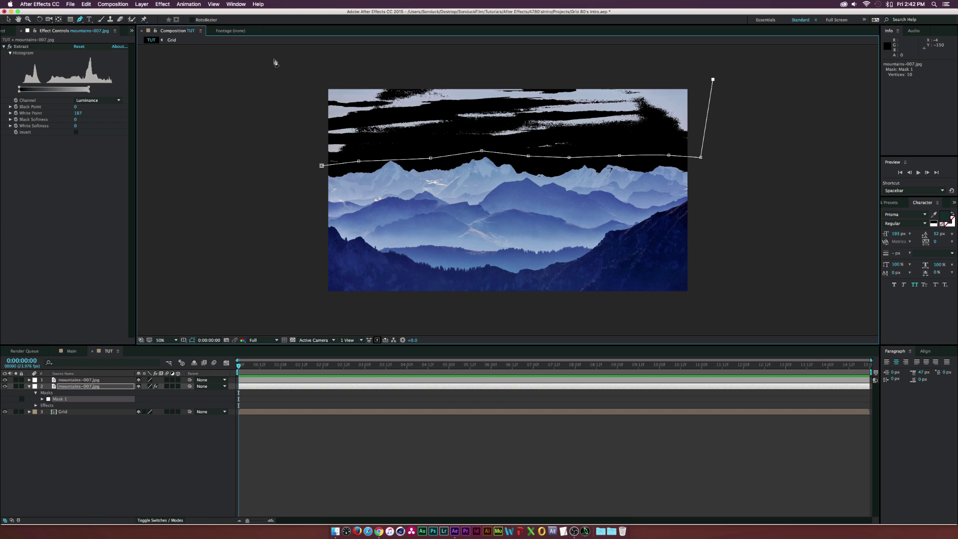
left_click(289, 74)
left_click(321, 166)
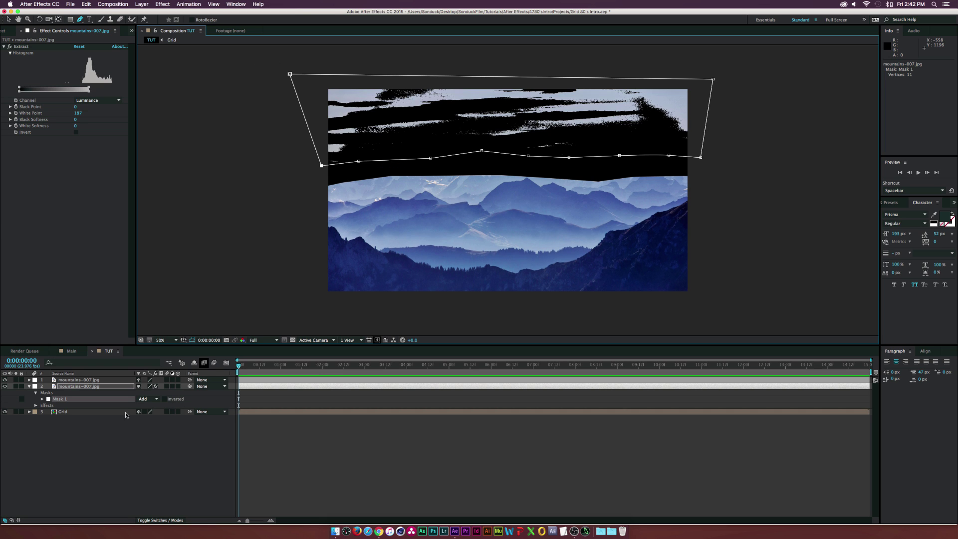
Step: Set the sky mask's mode to Subtract and deselect the layer
left_click(146, 398)
left_click(150, 419)
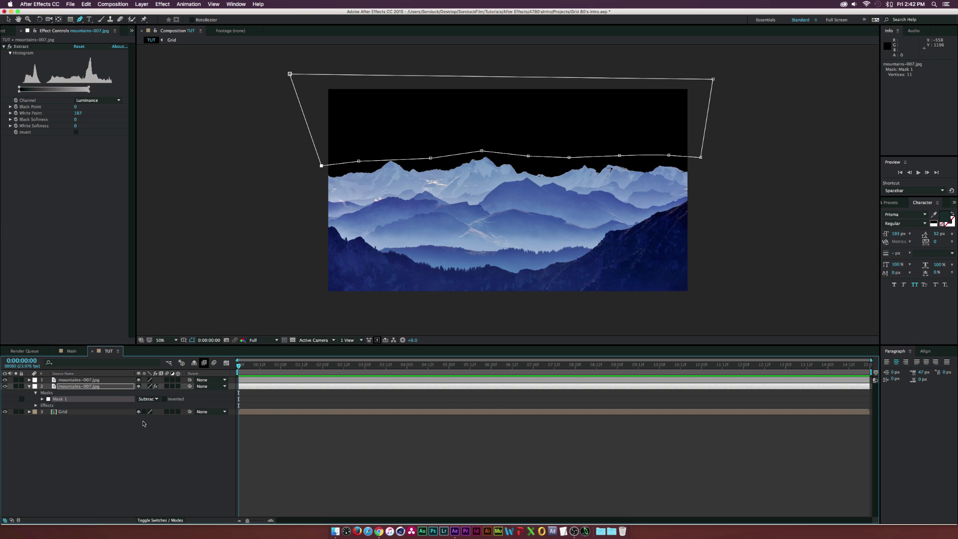
key("F2")
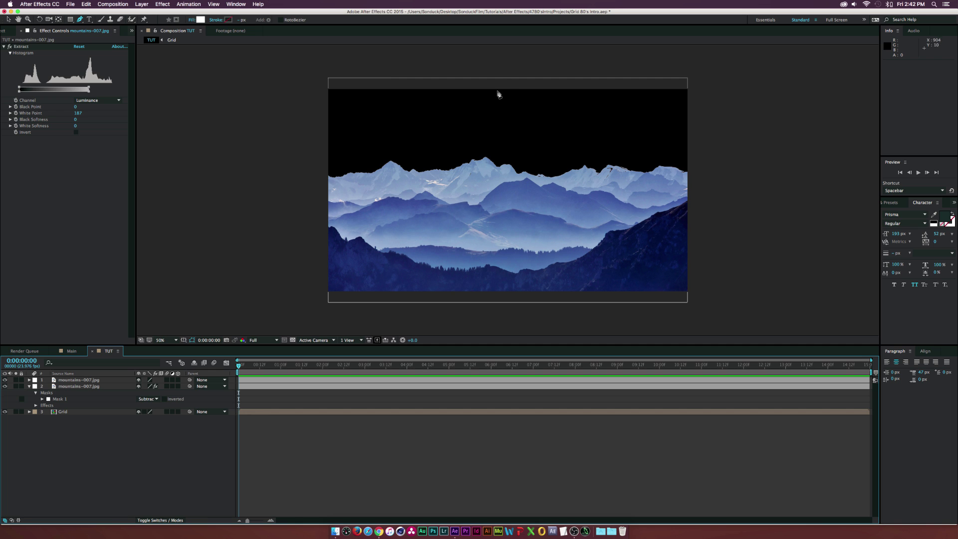
Step: Pre-compose both mountains-007.jpg layers together into a new composition named Mountains
left_click(74, 386)
left_click(69, 380, "shift")
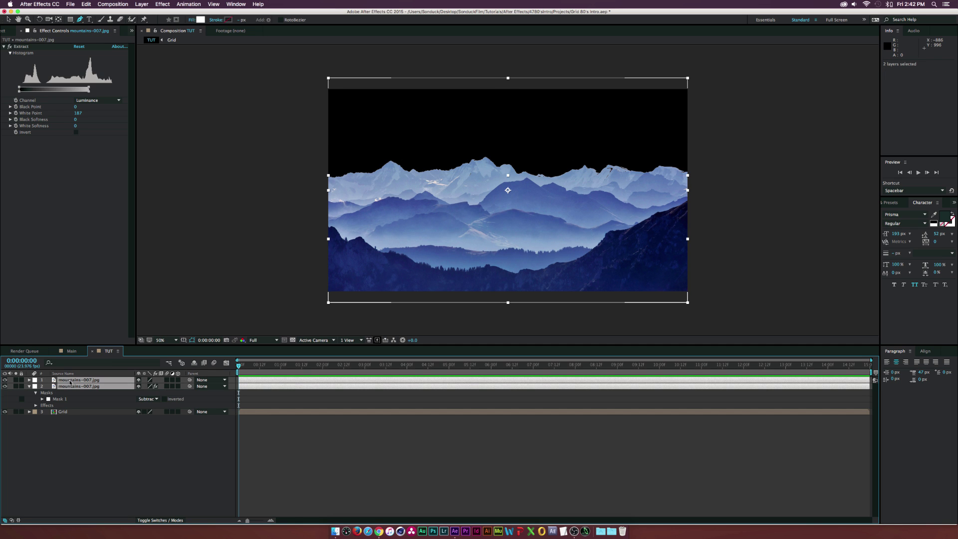
key("super+shift+c")
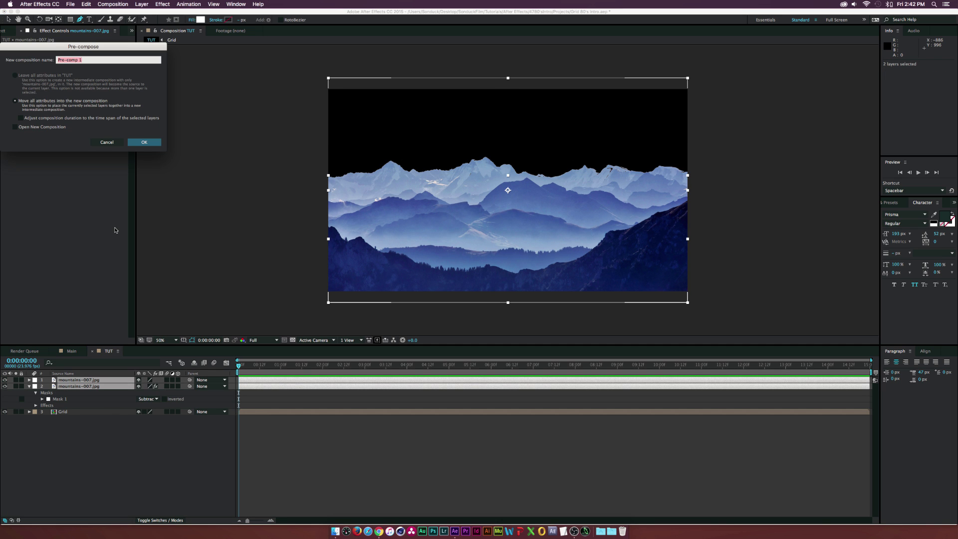
type("Mountains")
key("Return")
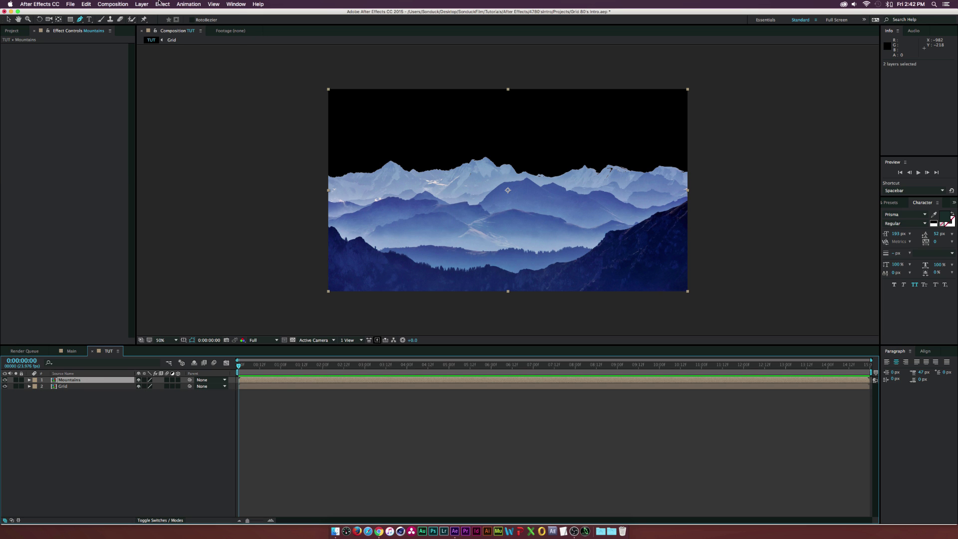
Step: Apply a Tint effect to the Mountains layer
left_click(160, 4)
mouse_move(179, 75)
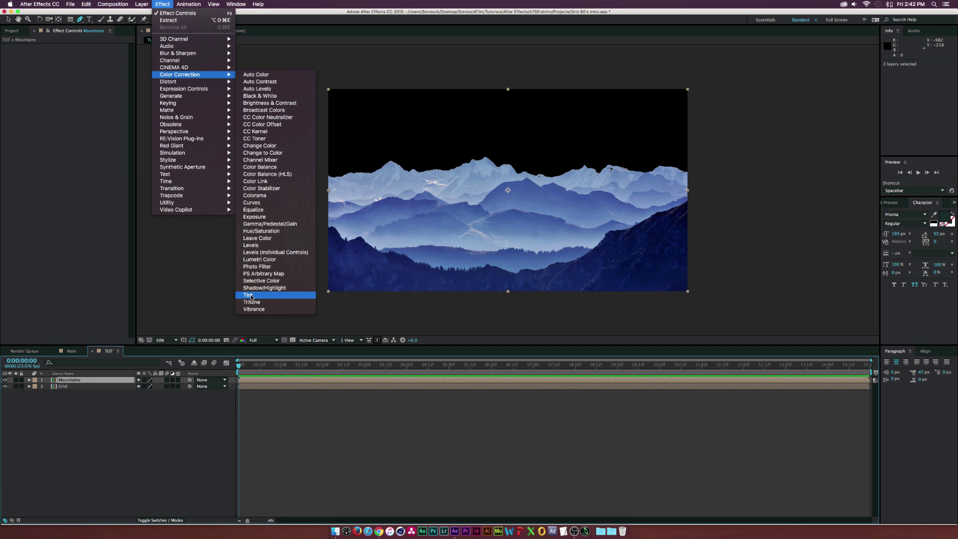
left_click(248, 294)
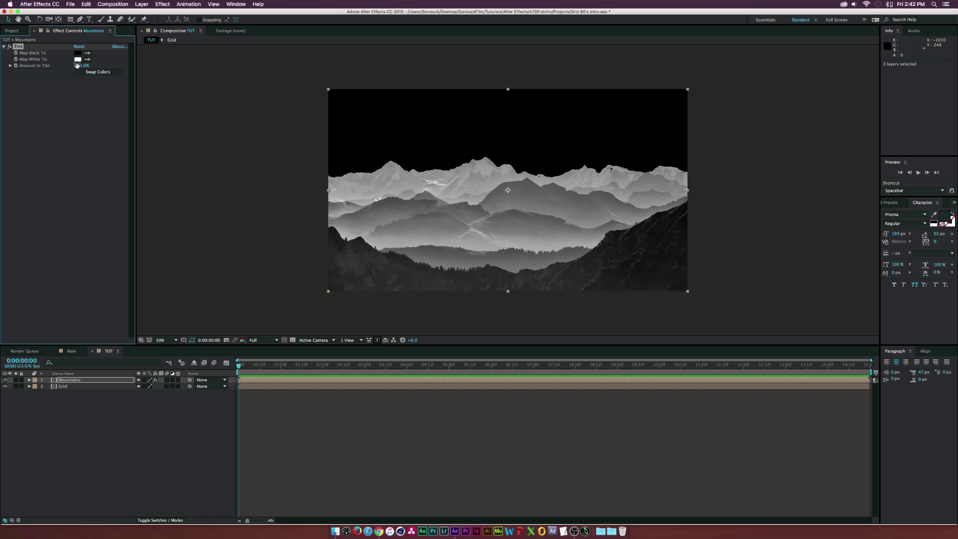
Step: Add a Curves effect to the Mountains layer and pull the middle of the RGB curve down to darken it
left_click(162, 4)
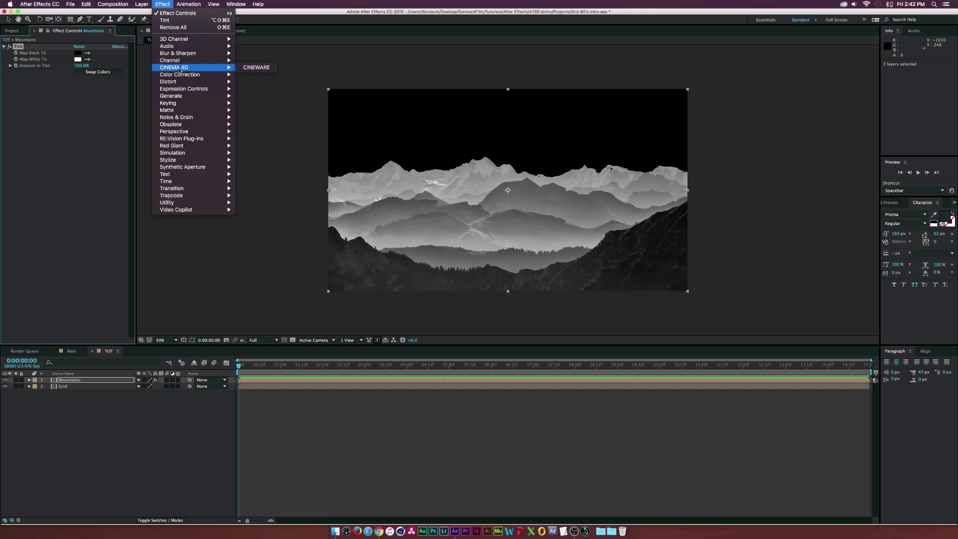
mouse_move(180, 74)
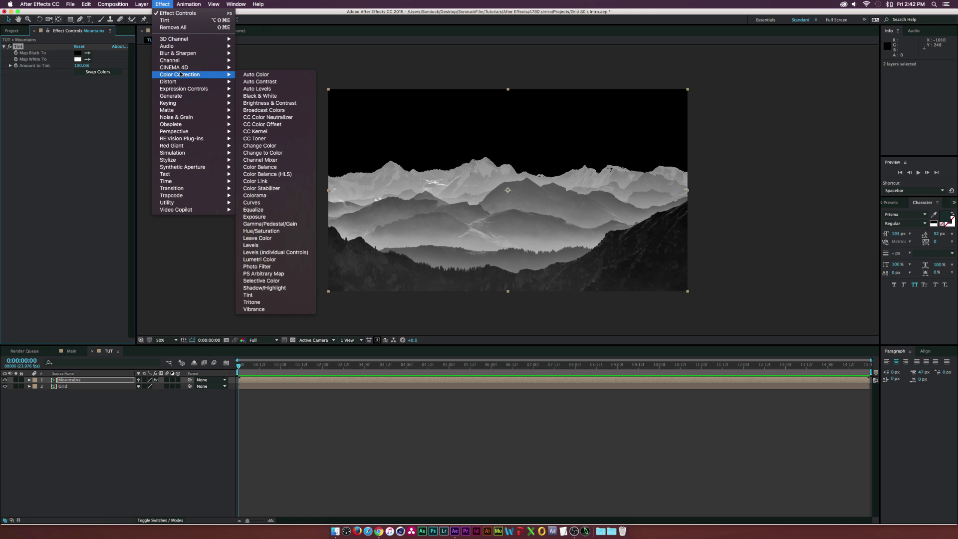
left_click(252, 202)
left_click_drag(63, 155, 76, 169)
left_click(77, 58)
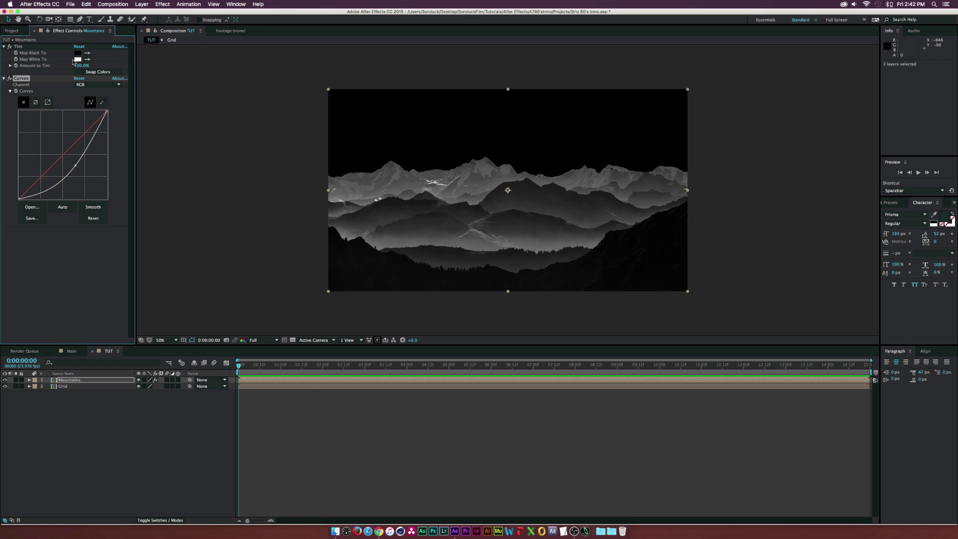
left_click(7, 121)
left_click_drag(7, 121, 5, 104)
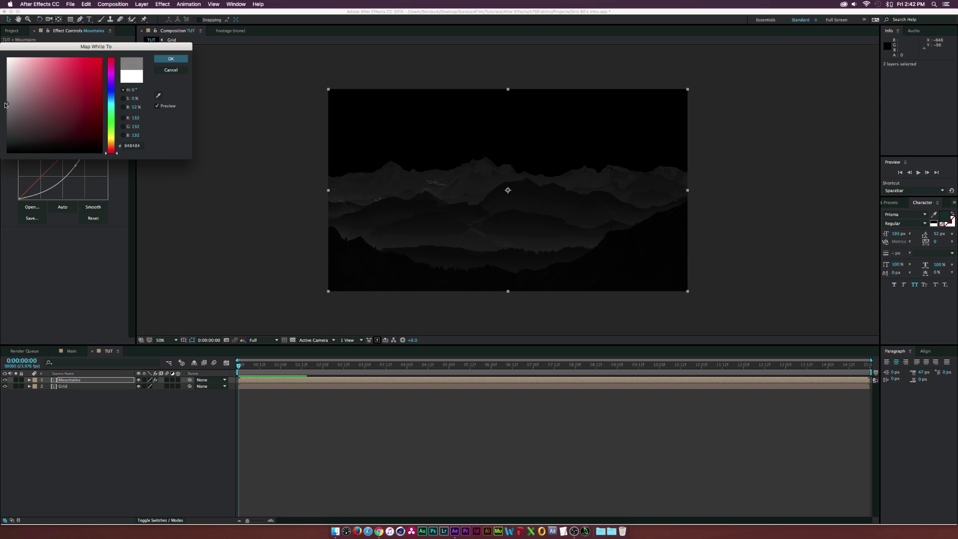
left_click(172, 72)
Step: Move the Mountains layer below the Grid layer and raise it to a Y position of 495
left_click(71, 381)
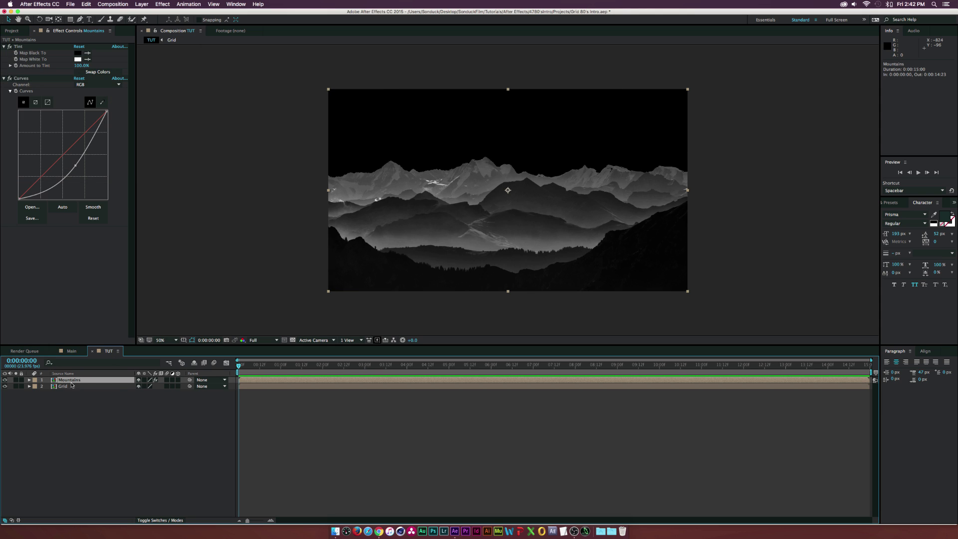
left_click_drag(73, 380, 70, 394)
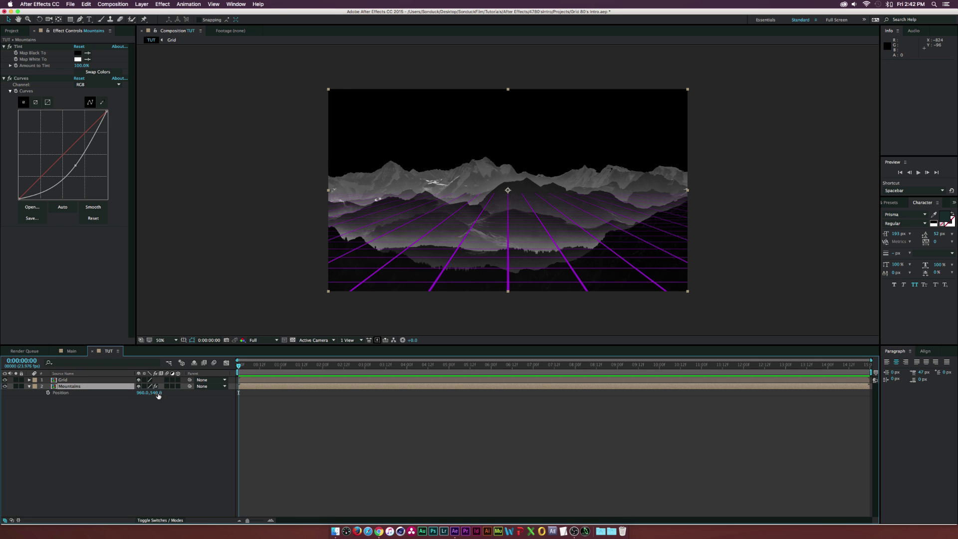
left_click_drag(157, 393, 149, 392)
Step: Inside the Grid composition, set the Grid effect's Blending Mode to Normal, and return to the TUT composition
double_click(62, 379)
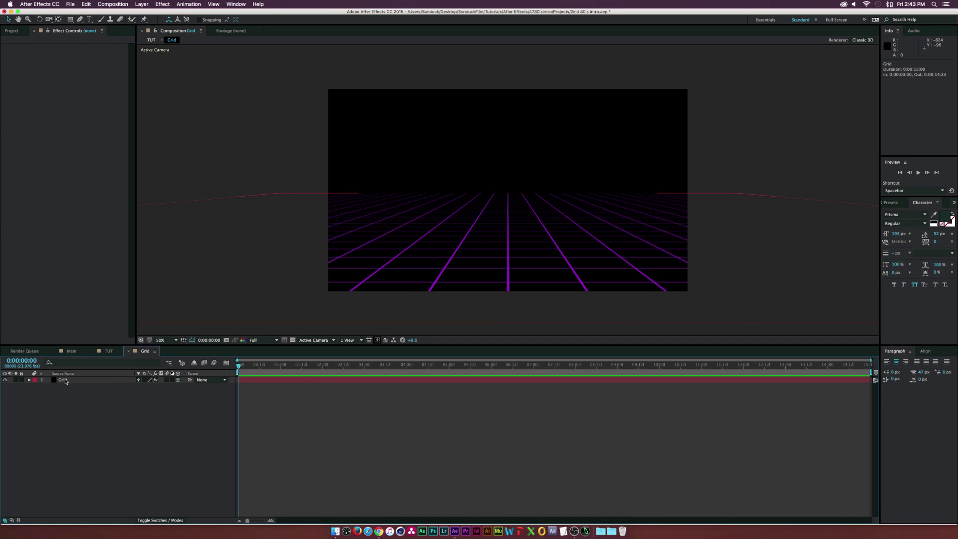
left_click(64, 379)
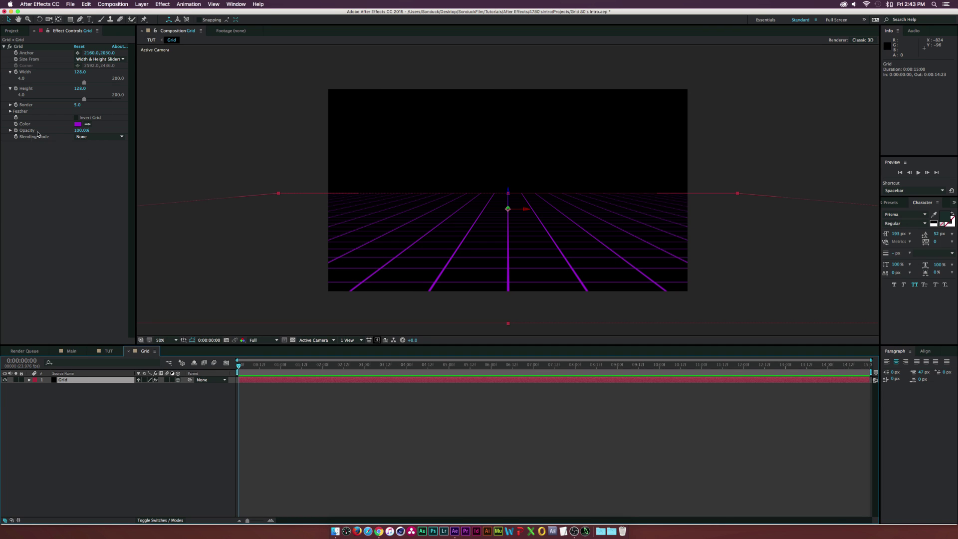
left_click(97, 137)
left_click(92, 149)
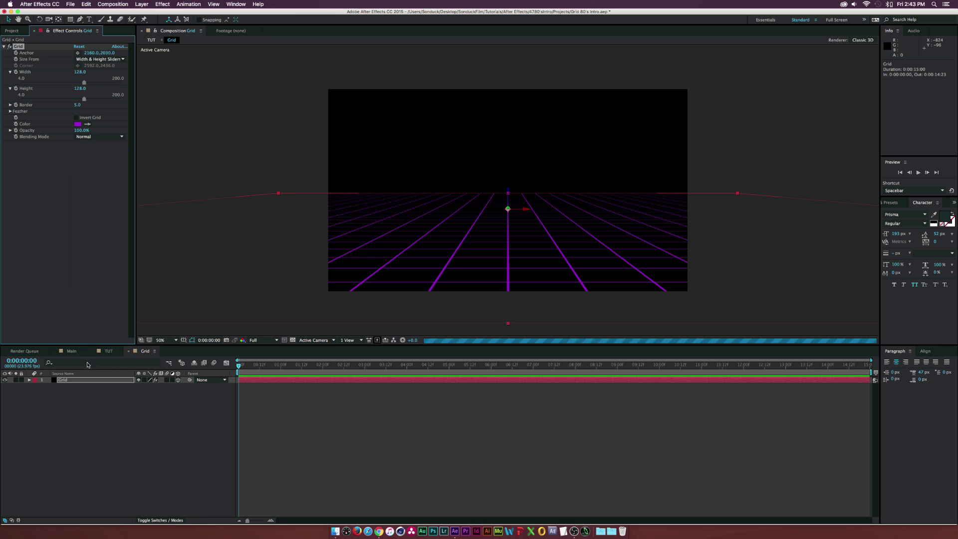
left_click(105, 351)
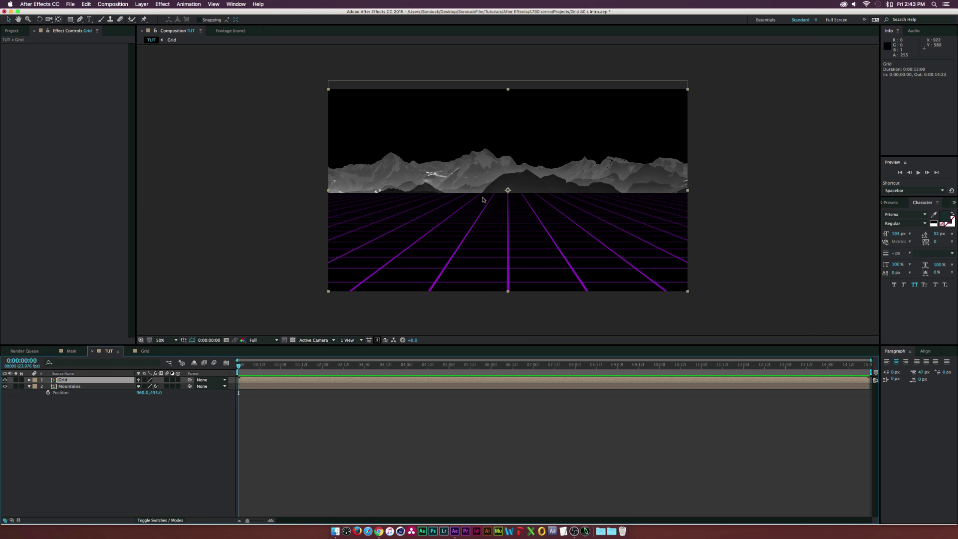
Step: Change the Map White To color of the Mountains layer's Tint effect to a near-black gray
left_click(120, 411)
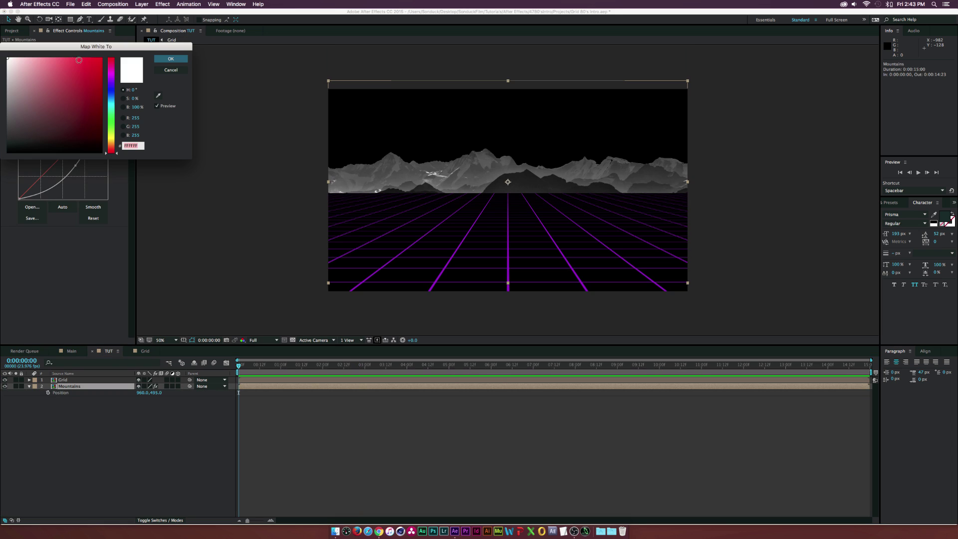
mouse_move(20, 88)
left_mouse_down()
mouse_move(4, 140)
mouse_move(5, 116)
mouse_move(1, 172)
mouse_move(5, 143)
left_mouse_up()
left_click(171, 58)
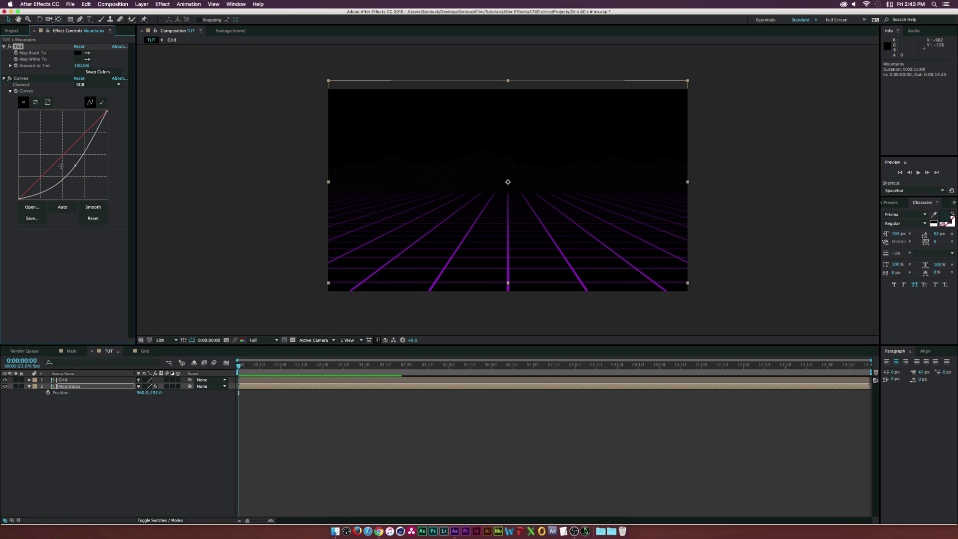
Step: Pull the middle of the Mountains layer's RGB curve above the diagonal to brighten the silhouettes
left_click_drag(75, 165, 57, 149)
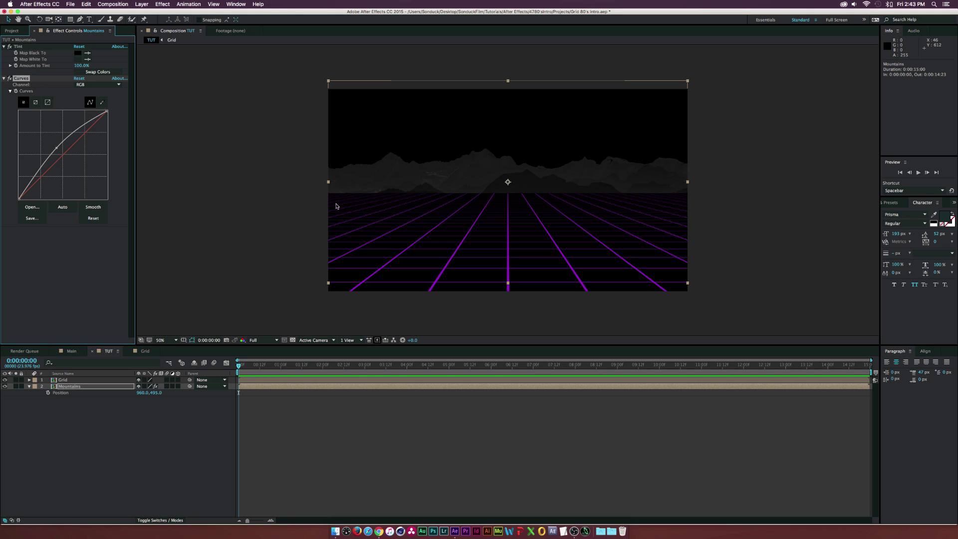
left_click(105, 437)
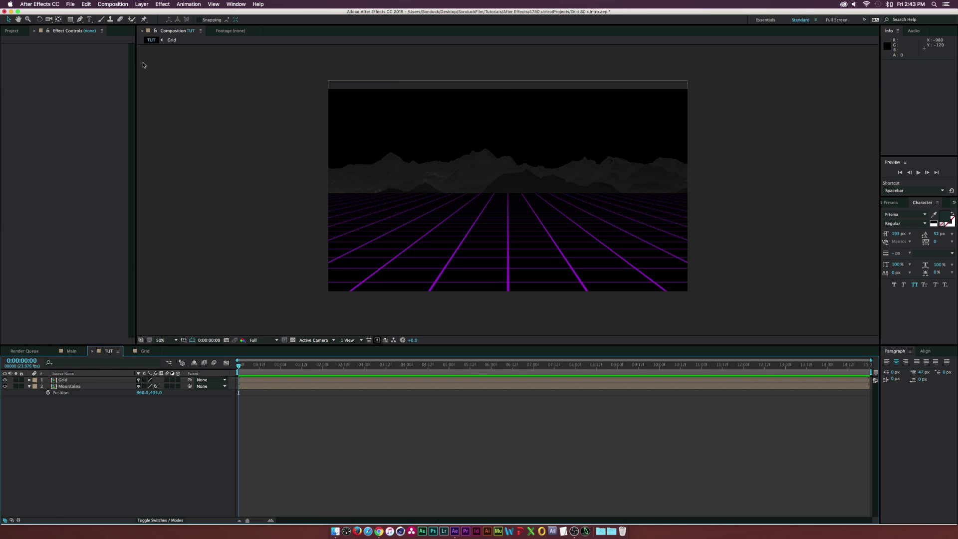
Step: Create a black solid named Sky and resize it to the composition size
left_click(141, 4)
mouse_move(224, 11)
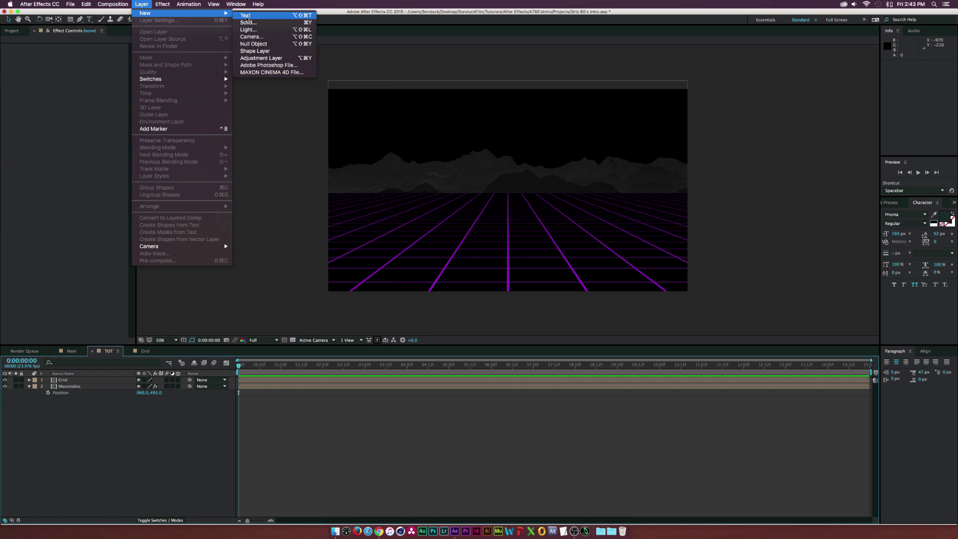
left_click(249, 22)
type("Sky")
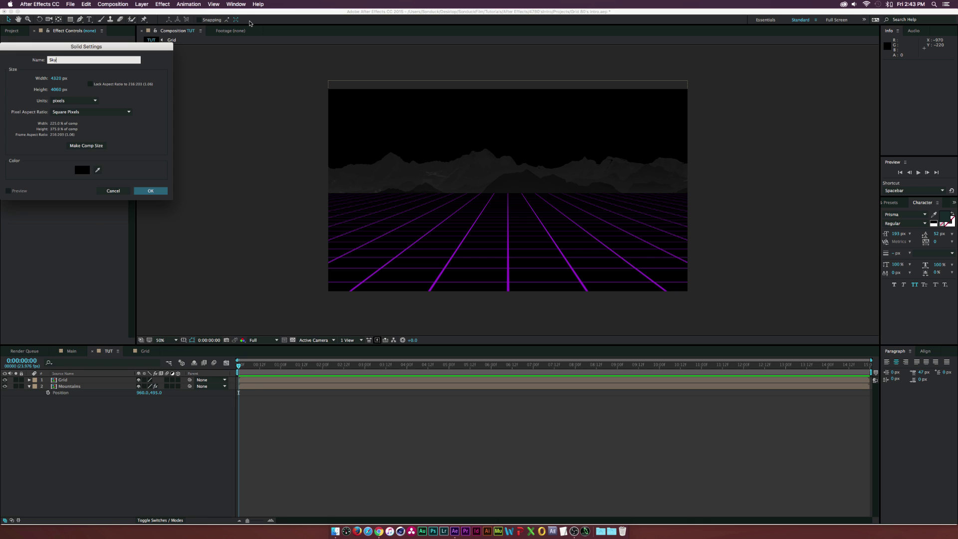
key("Return")
key("super+shift+y")
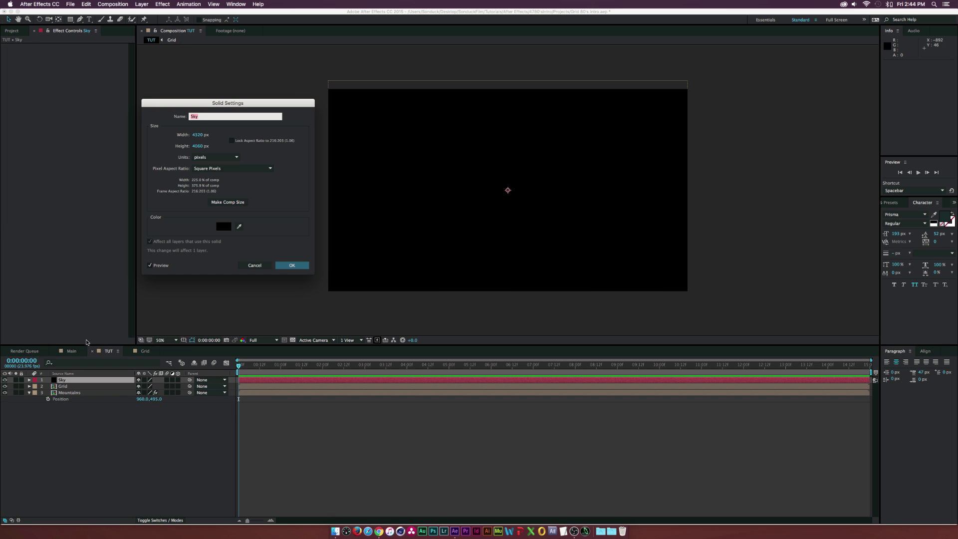
left_click(292, 261)
Step: Apply a Gradient Ramp effect to the Sky layer and set its Start Color to purple AB32DF
left_click(161, 4)
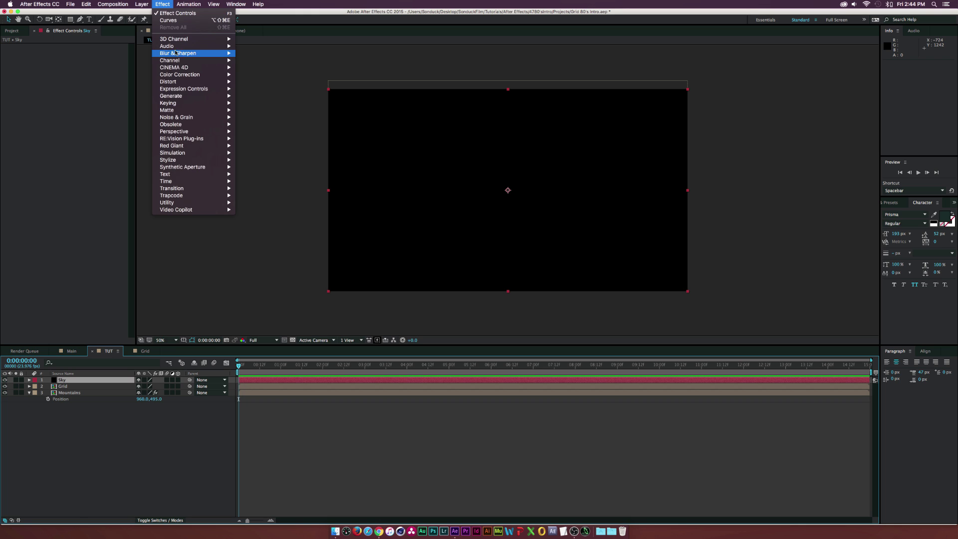
mouse_move(194, 96)
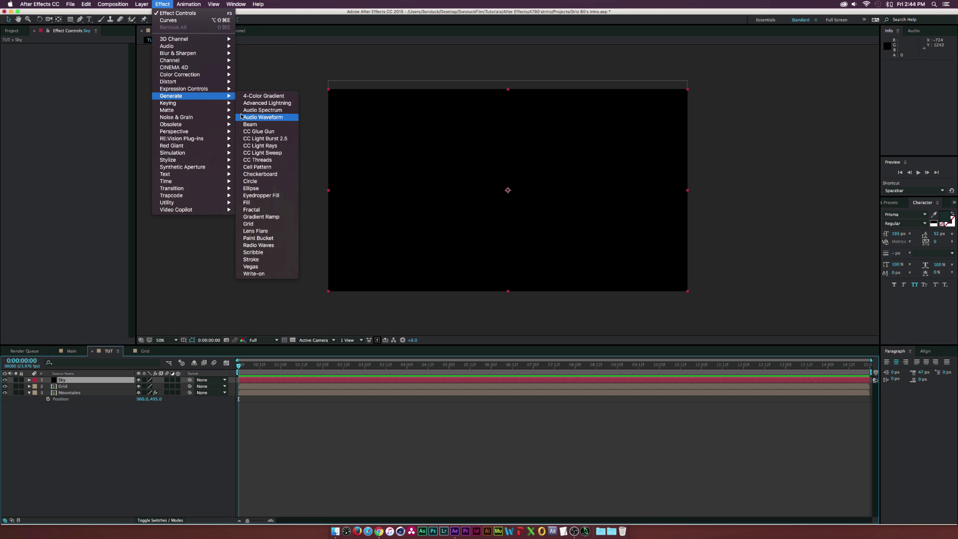
left_click(260, 217)
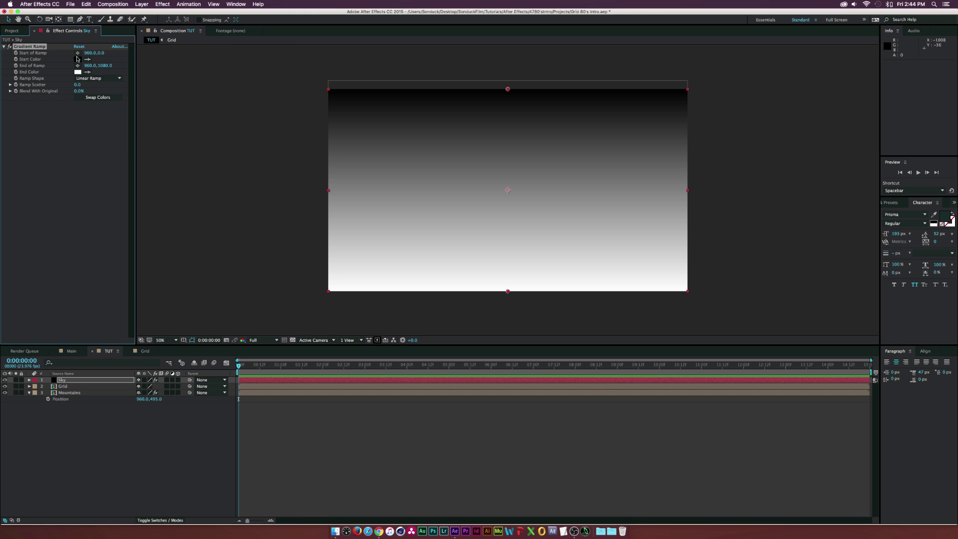
left_click(78, 59)
left_click_drag(111, 95, 112, 78)
left_click(80, 69)
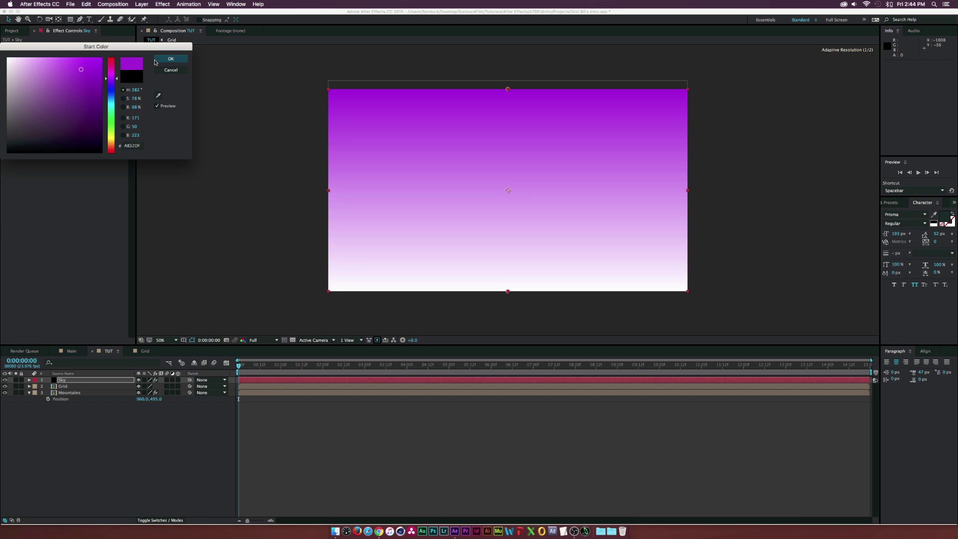
left_click(169, 59)
Step: Set the Gradient Ramp's End Color to dark blue 152371
left_click(78, 73)
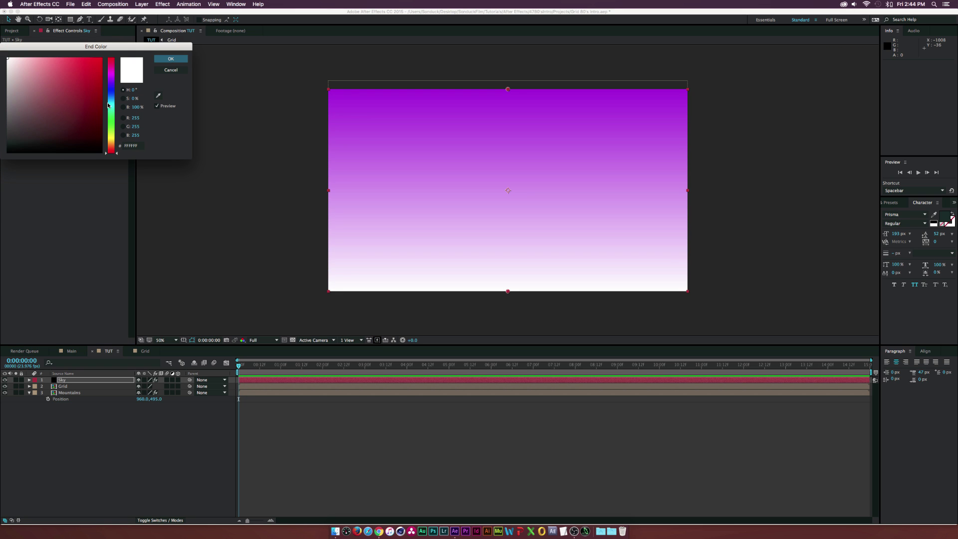
mouse_move(108, 105)
left_mouse_down()
mouse_move(108, 113)
mouse_move(108, 91)
left_mouse_up()
left_click(85, 110)
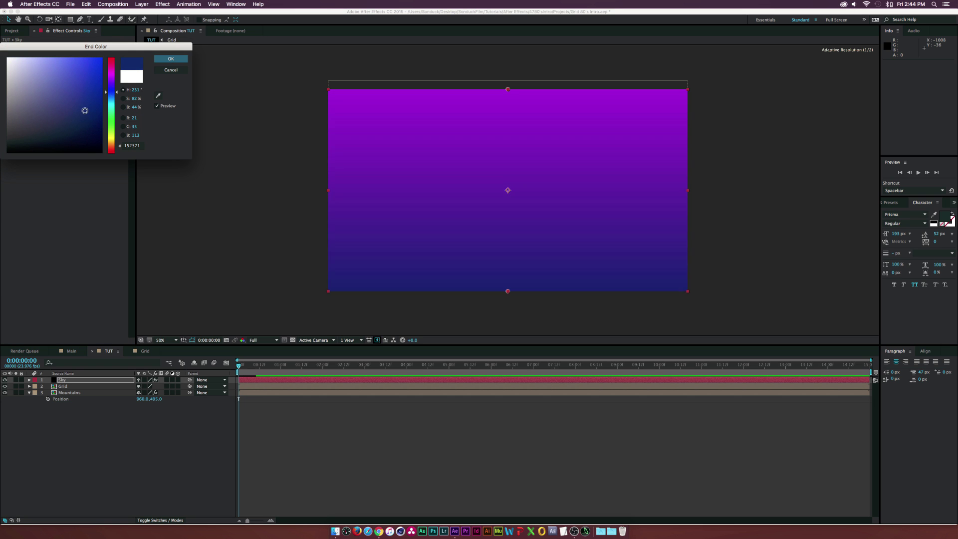
left_click(163, 63)
Step: Raise the end point of the sky gradient to about 960, 534 and move the Sky layer below Mountains
left_click_drag(508, 290, 507, 189)
left_click_drag(64, 380, 69, 410)
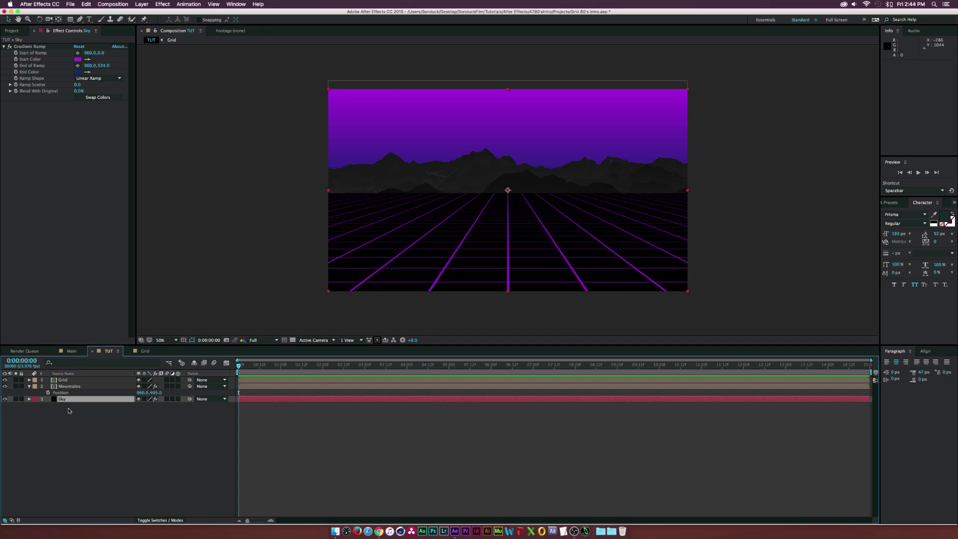
left_click(96, 422)
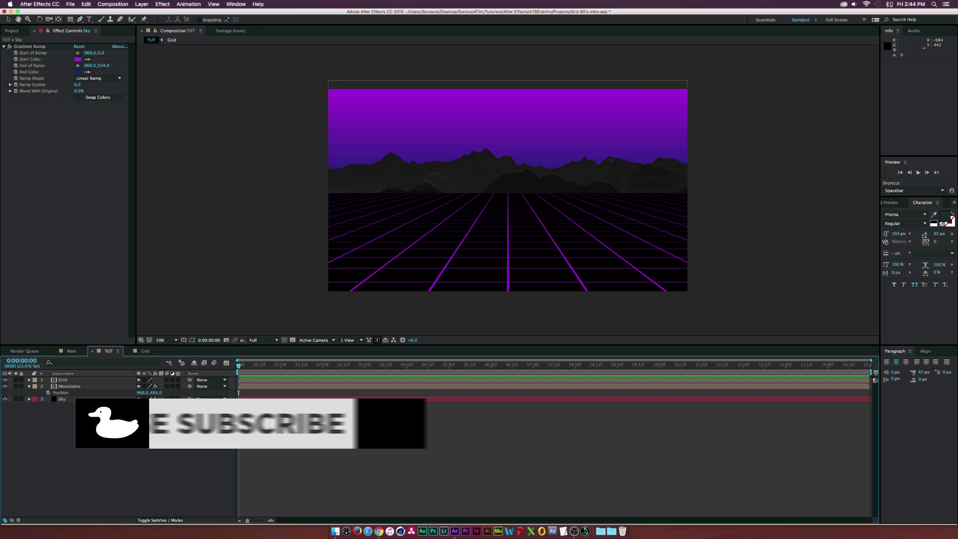
Step: Create a 1920 × 1080 black solid named Lighting and apply the Advanced Lightning effect to it
key("super+y")
type("L")
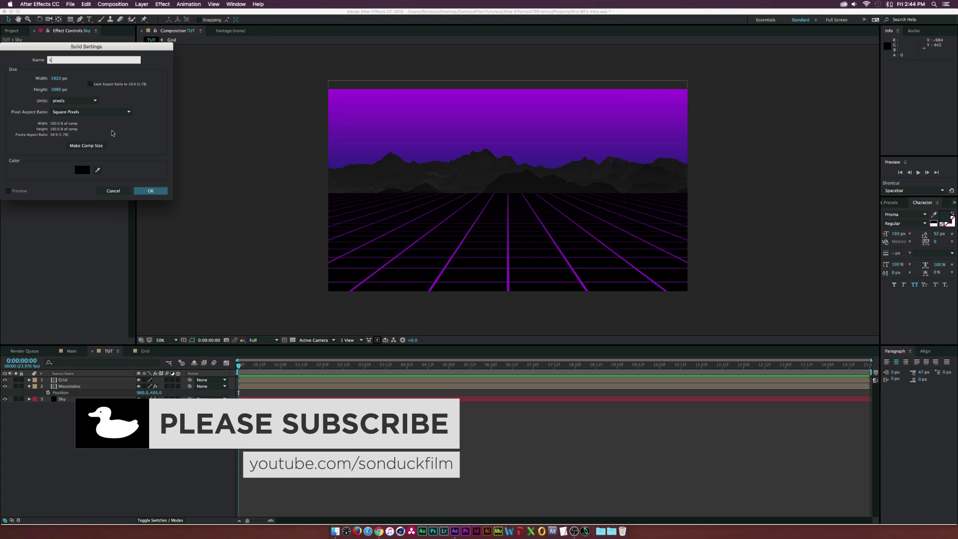
type("ighting")
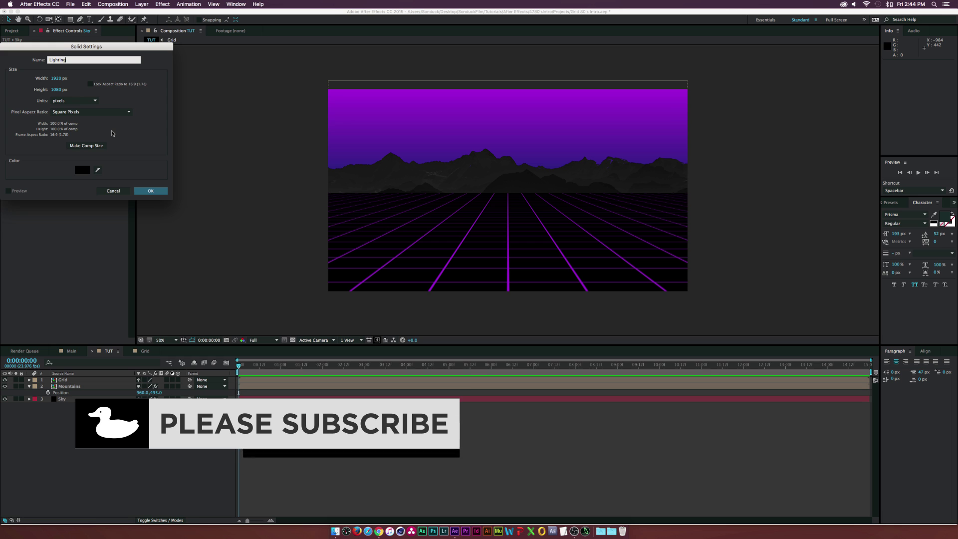
key("Return")
left_click(83, 43)
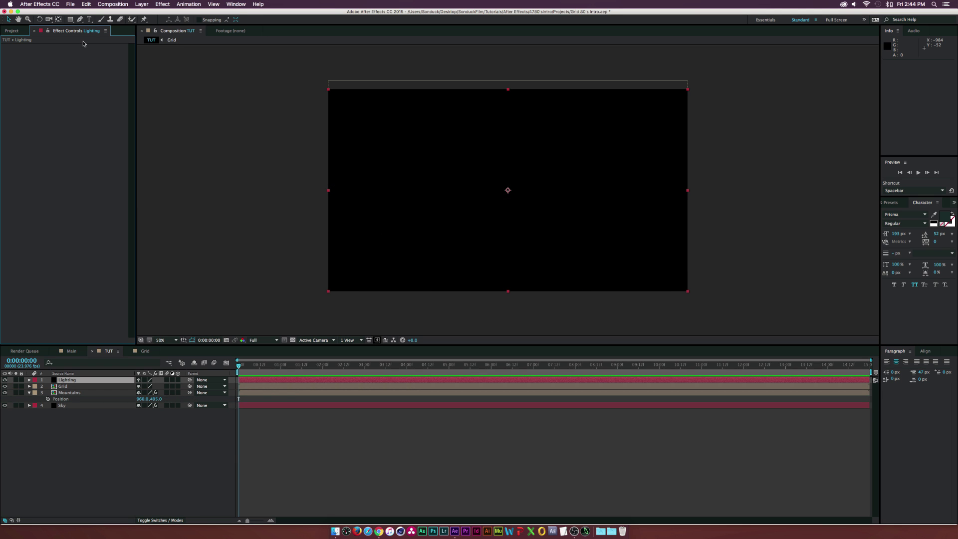
left_click(166, 3)
mouse_move(194, 96)
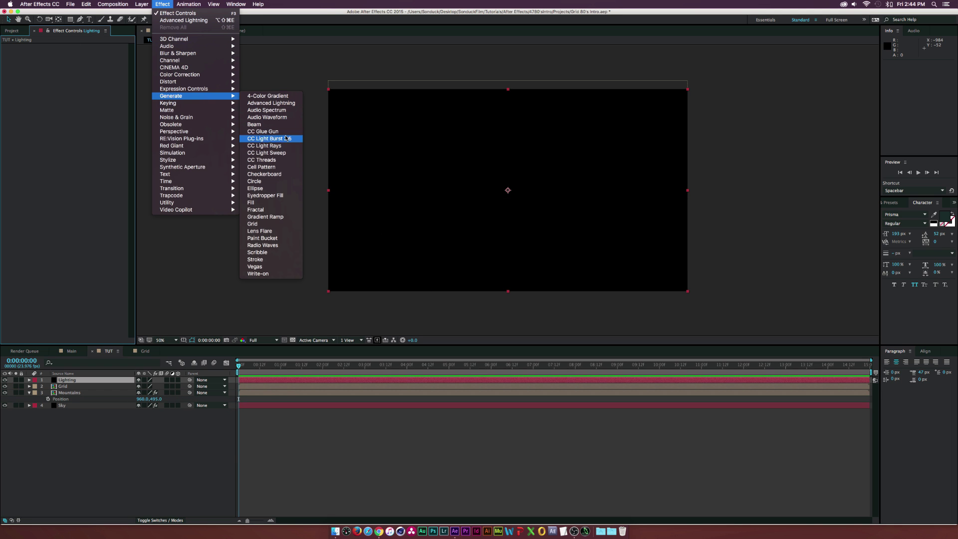
left_click(267, 103)
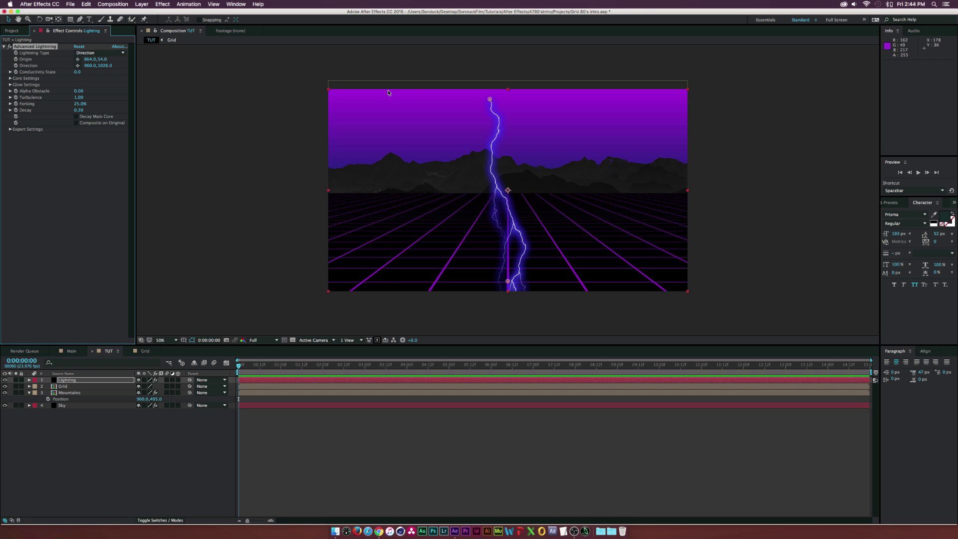
Step: Place the bolt's Origin at about 274, -154 and Direction at about 394, 464, and move the Lighting layer between Mountains and Sky
left_click_drag(508, 281, 401, 175)
left_click_drag(489, 98, 379, 60)
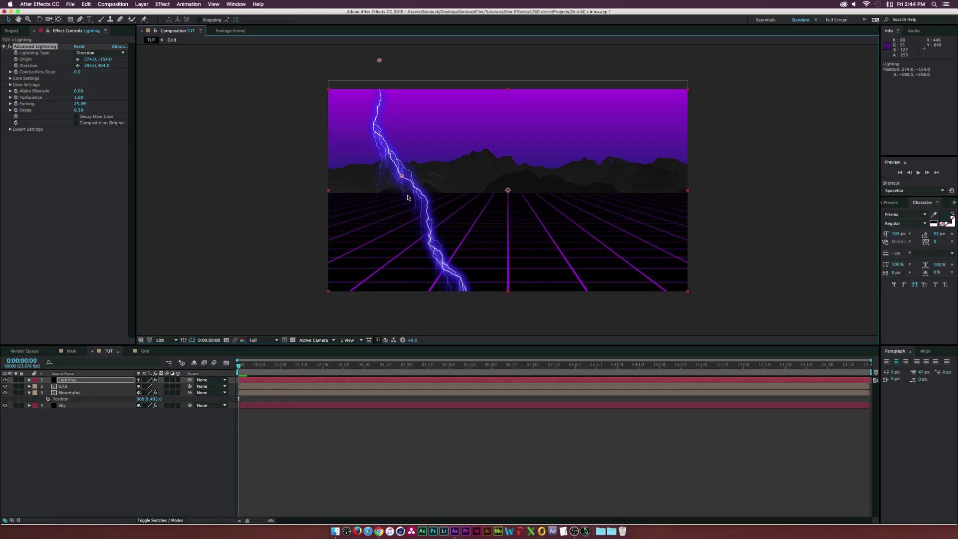
left_click_drag(77, 382, 57, 402)
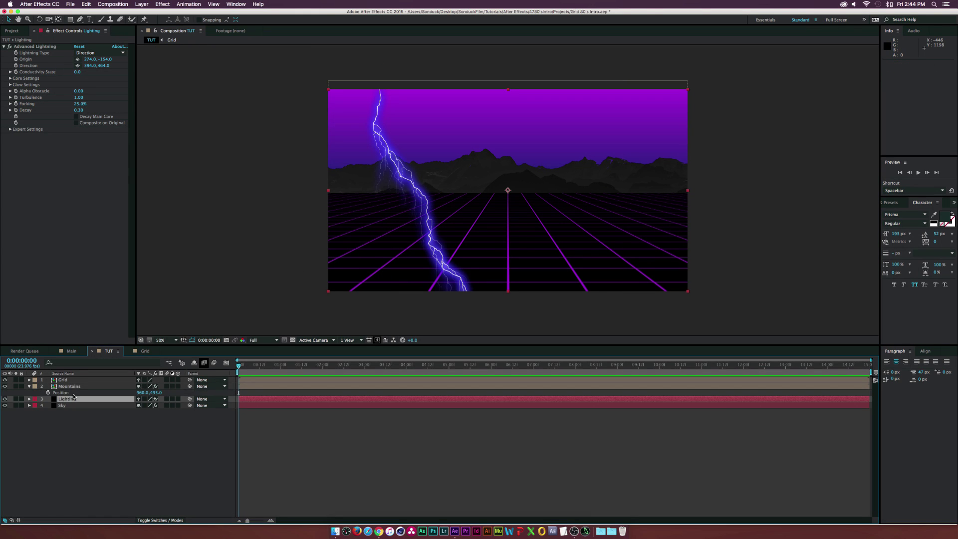
left_click(130, 442)
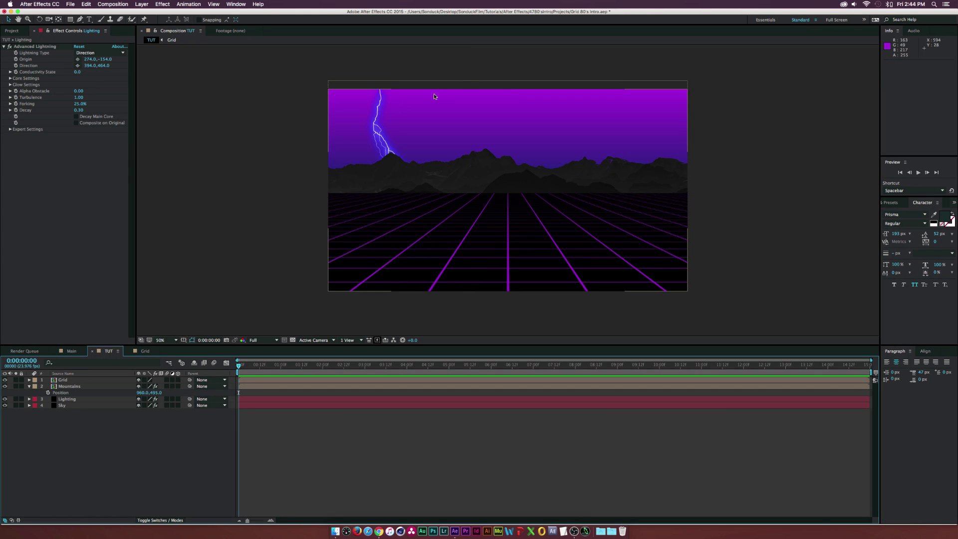
Step: Change the Glow Color of the Lighting layer's Advanced Lightning effect to magenta
left_click(66, 399)
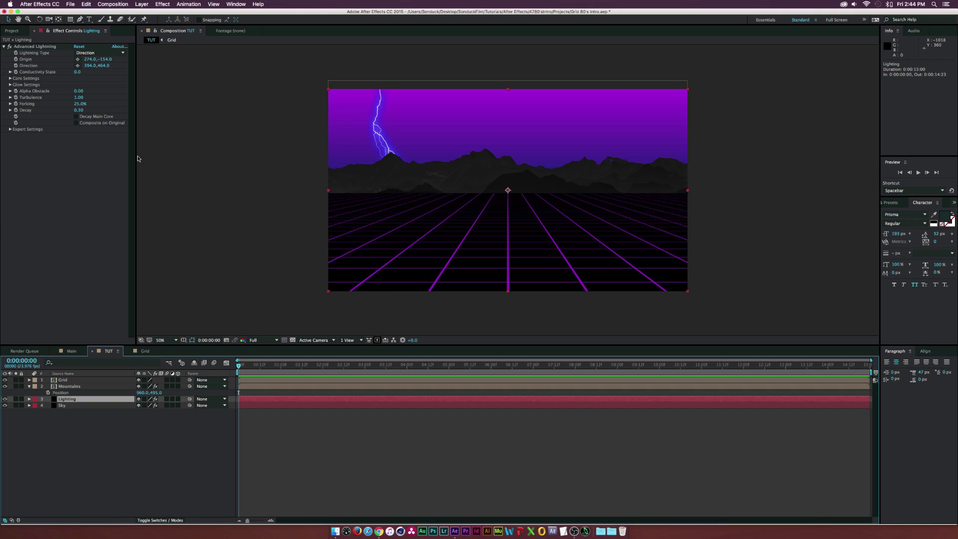
left_click(10, 84)
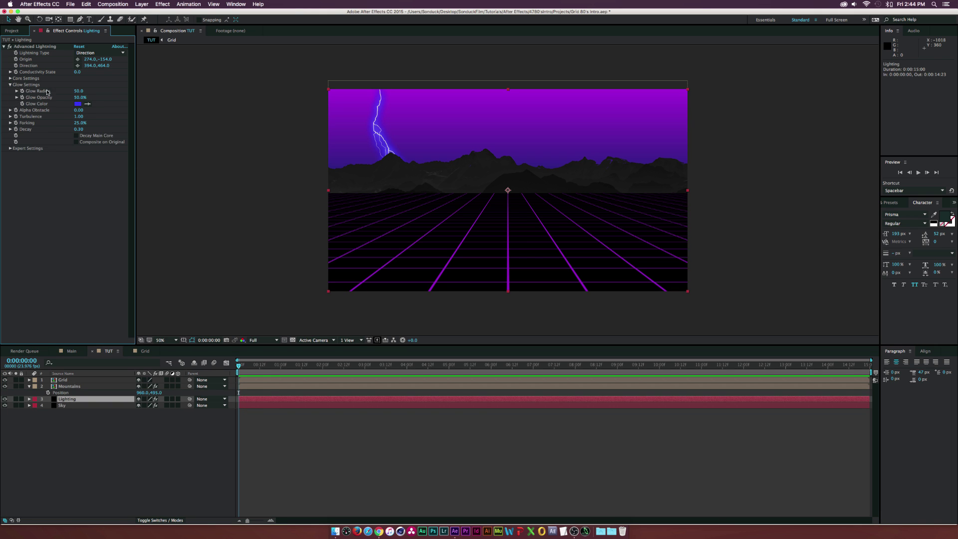
left_click(78, 104)
left_click_drag(110, 97, 110, 75)
left_click(163, 60)
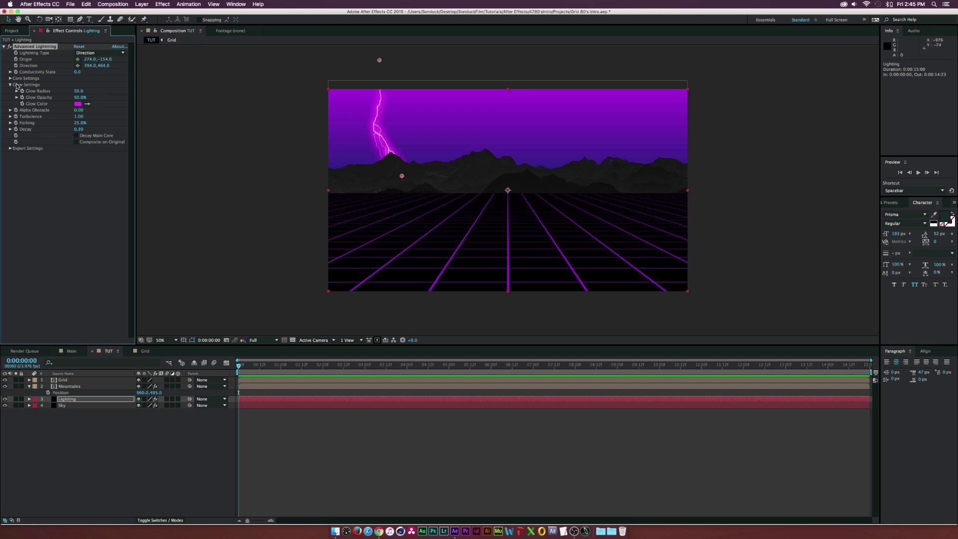
Step: Increase the lightning bolt's Core Radius to 4.6
left_click(10, 79)
left_click_drag(83, 85, 133, 86)
left_click(82, 209)
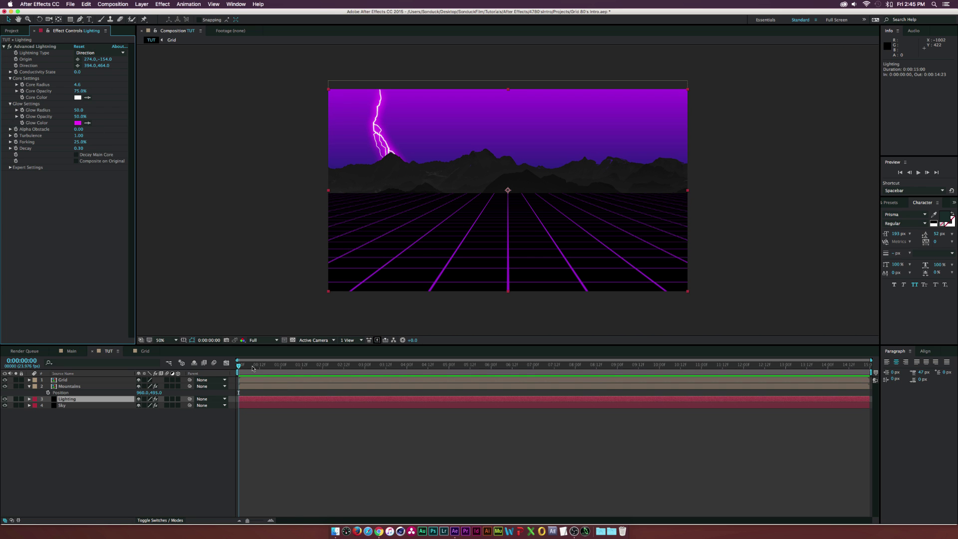
Step: Trim the Lighting layer to start at 0:00:00:18 and split it at 0:00:01:00
left_click_drag(239, 364, 269, 365)
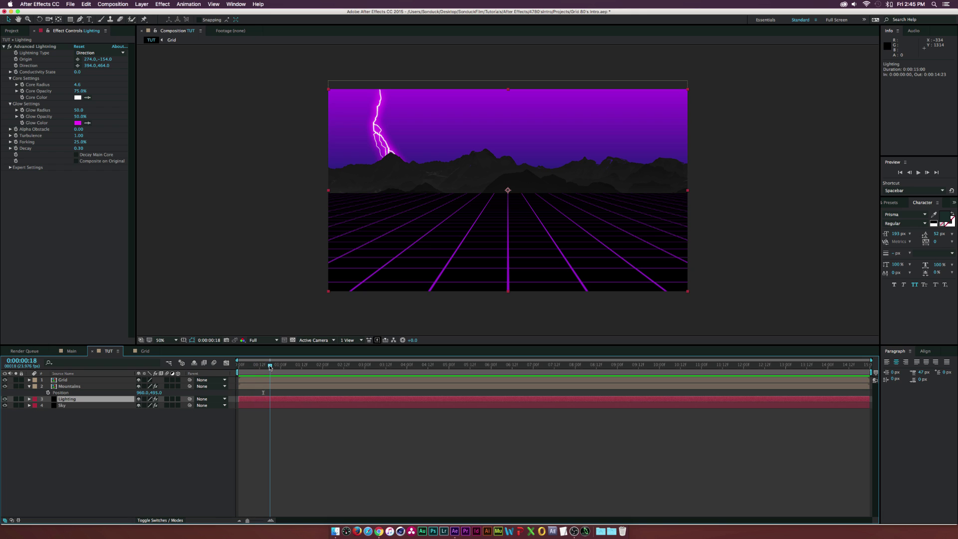
left_click_drag(239, 399, 267, 399)
scroll(262, 397, "up", 3)
left_click_drag(294, 368, 314, 369)
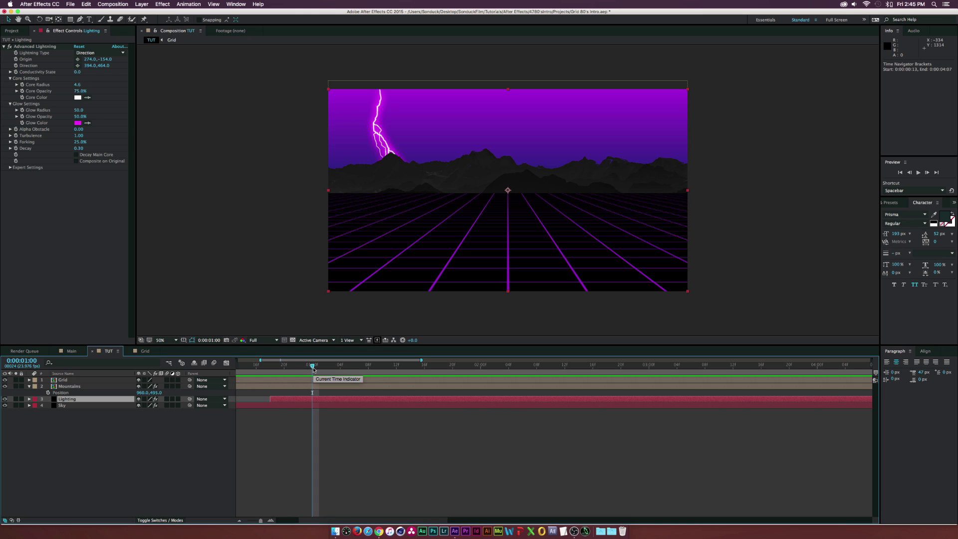
key("super+shift+d")
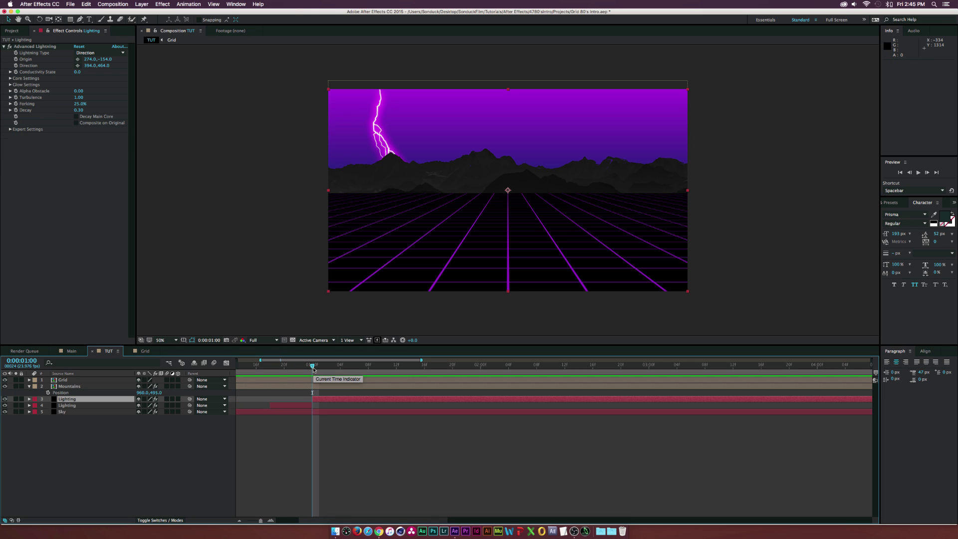
Step: Shift the second Lighting segment to start at 0:00:01:12 and scrub through the first strike
left_click_drag(313, 369, 277, 367)
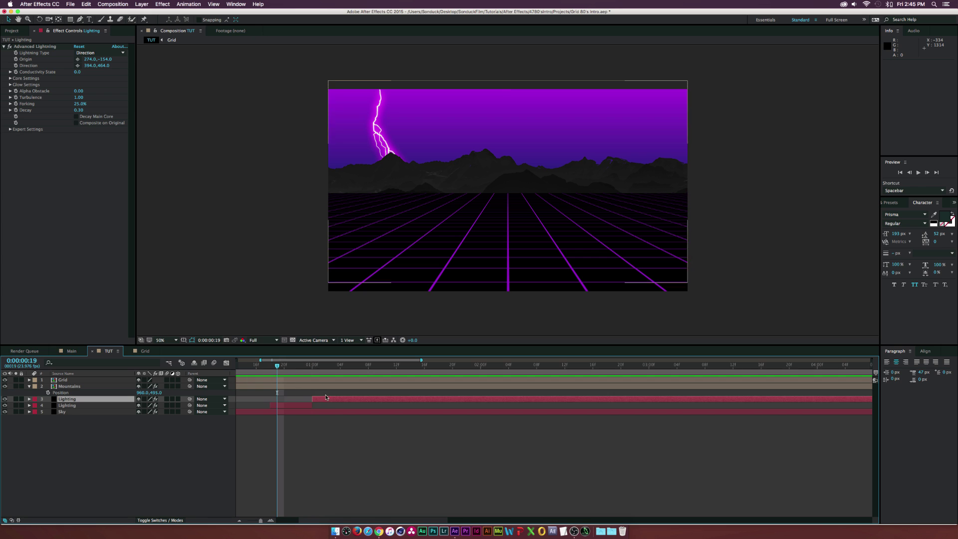
left_click_drag(341, 399, 425, 402)
key("Page_Up")
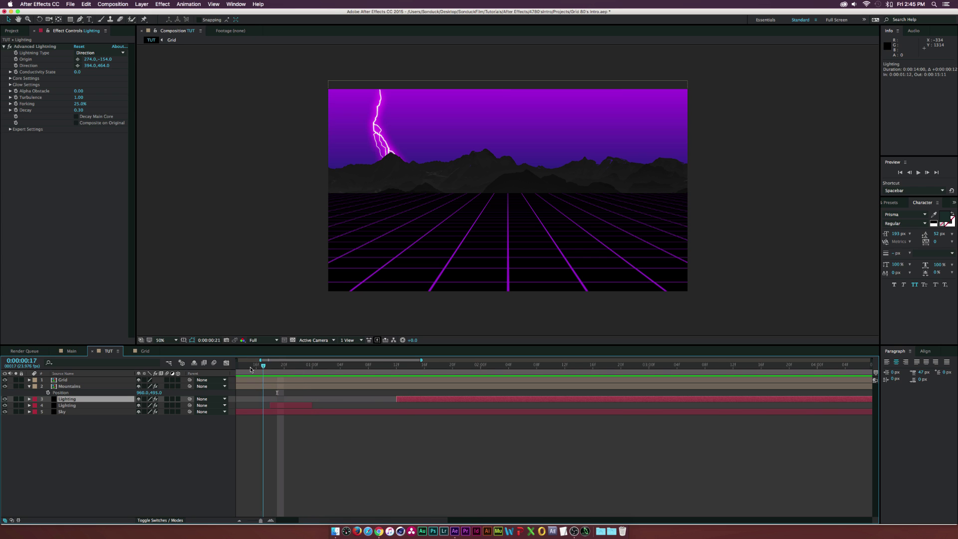
scroll(337, 371, "left", 3)
Step: At 0:00:01:16, move the second bolt's Origin to about 1016, -84 and its Direction to about 1004, 462
left_click_drag(338, 371, 487, 382)
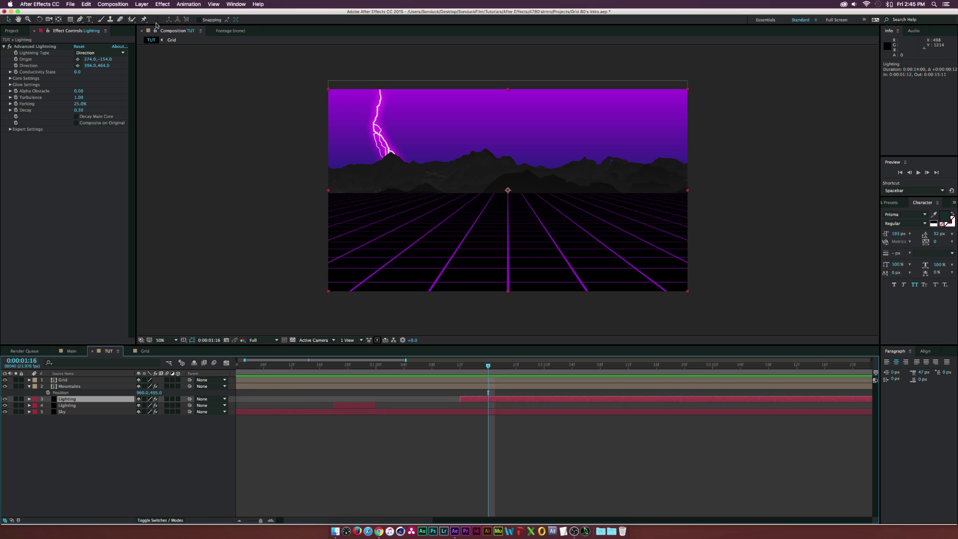
left_click(46, 48)
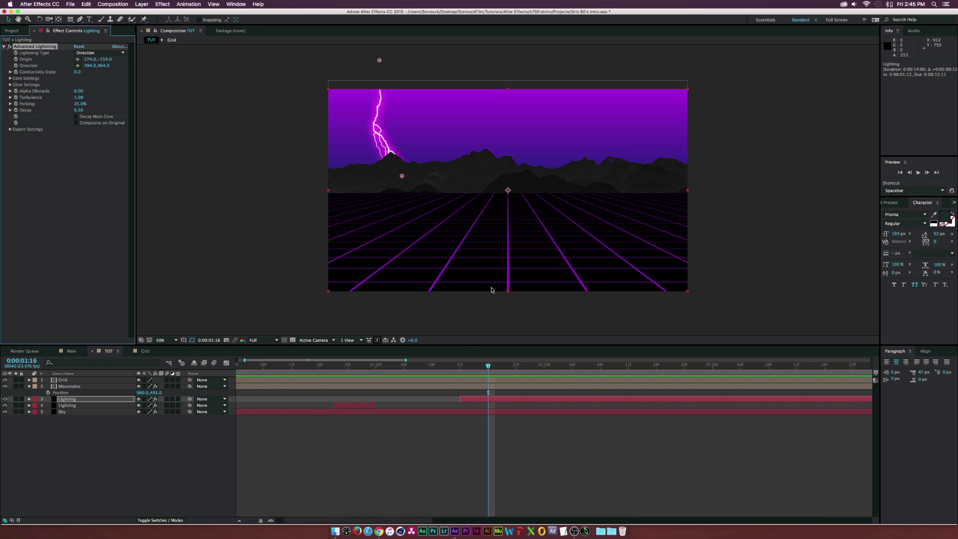
left_click_drag(381, 61, 518, 74)
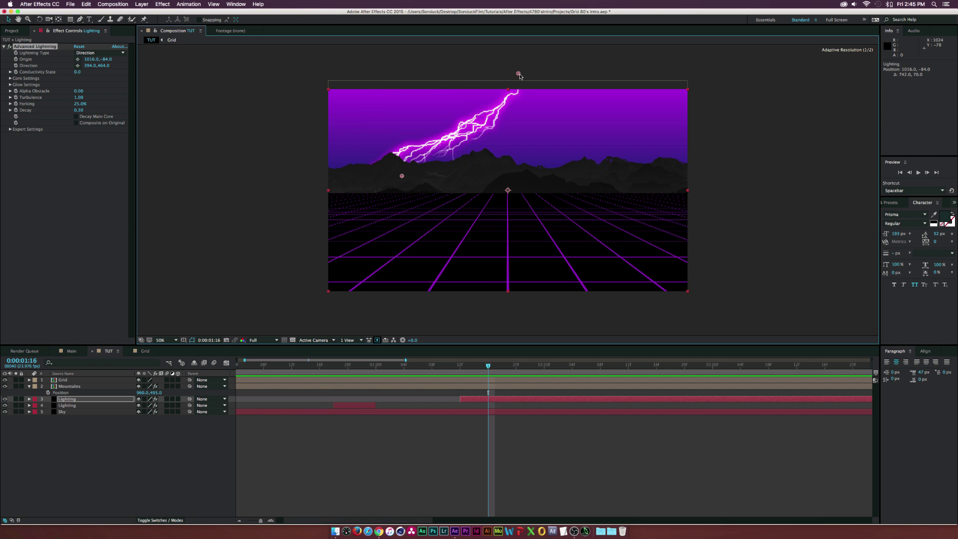
left_click_drag(402, 175, 519, 177)
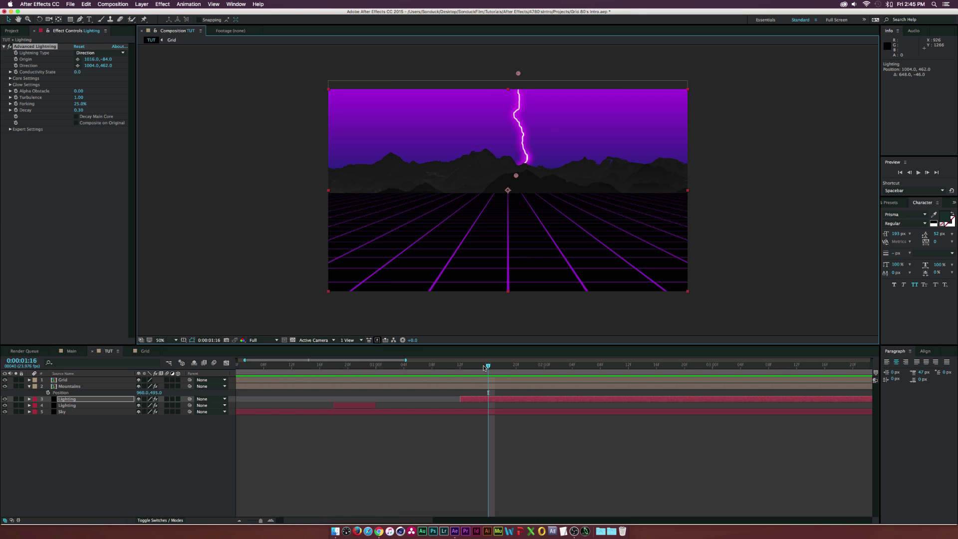
Step: Split the second Lighting segment at 0:00:01:17
left_click_drag(483, 368, 493, 366)
key("super+shift+d")
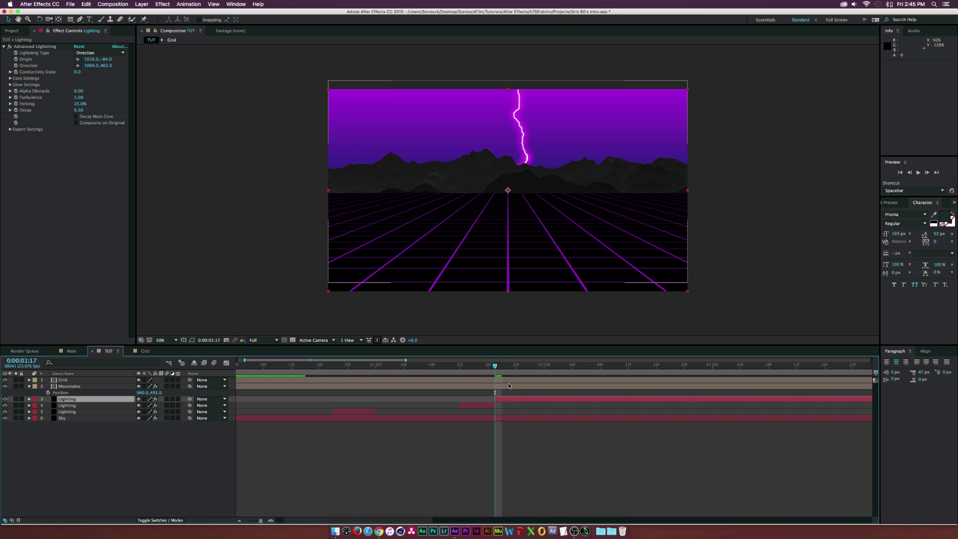
Step: Shift the third Lighting segment to start at 0:00:02:03, with its Origin at about 356, -134 and its Direction at about 448, 484
left_click_drag(508, 399, 578, 400)
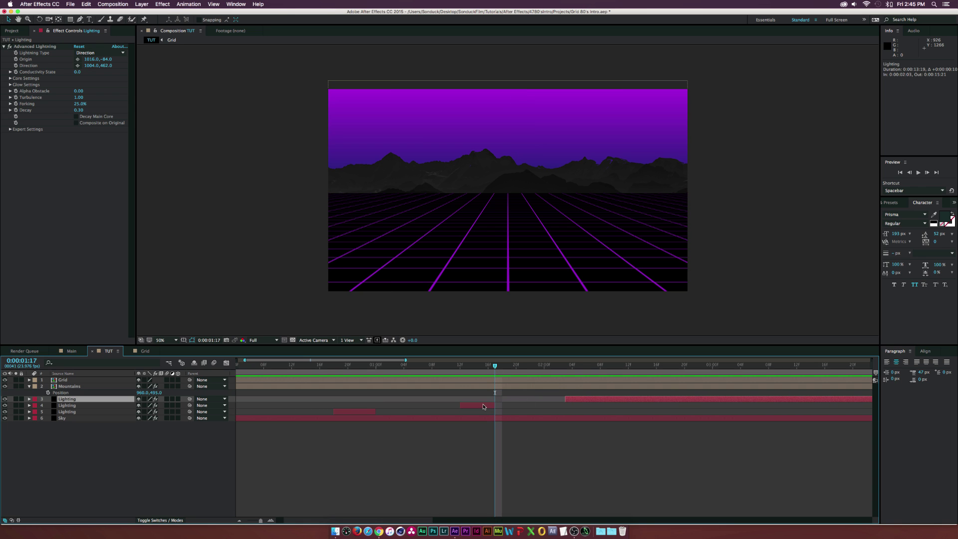
left_click_drag(572, 365, 587, 366)
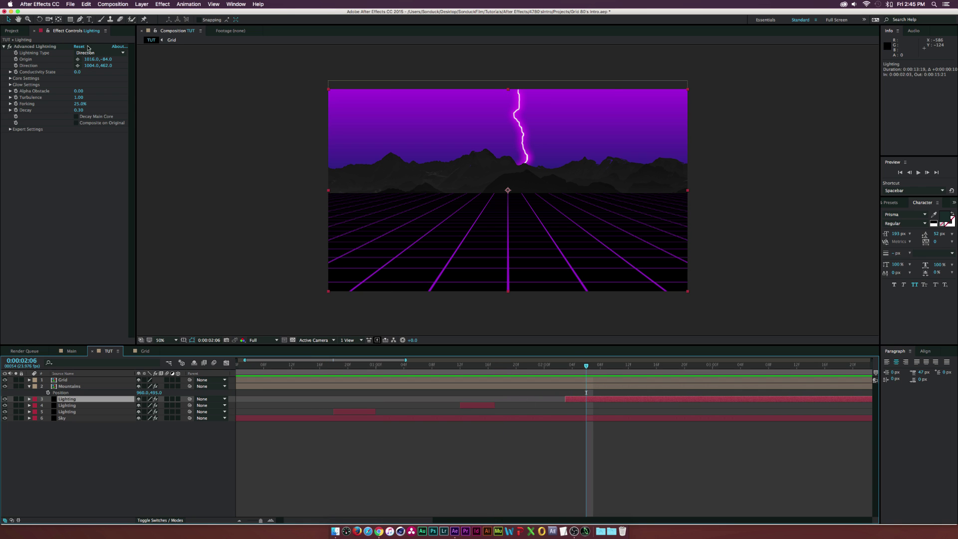
left_click(78, 60)
left_click(394, 64)
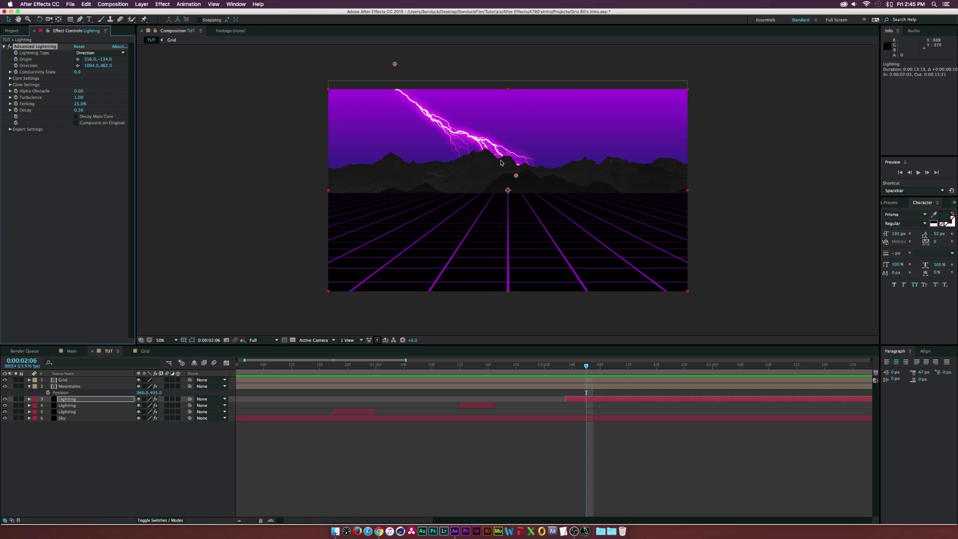
left_click_drag(516, 177, 411, 180)
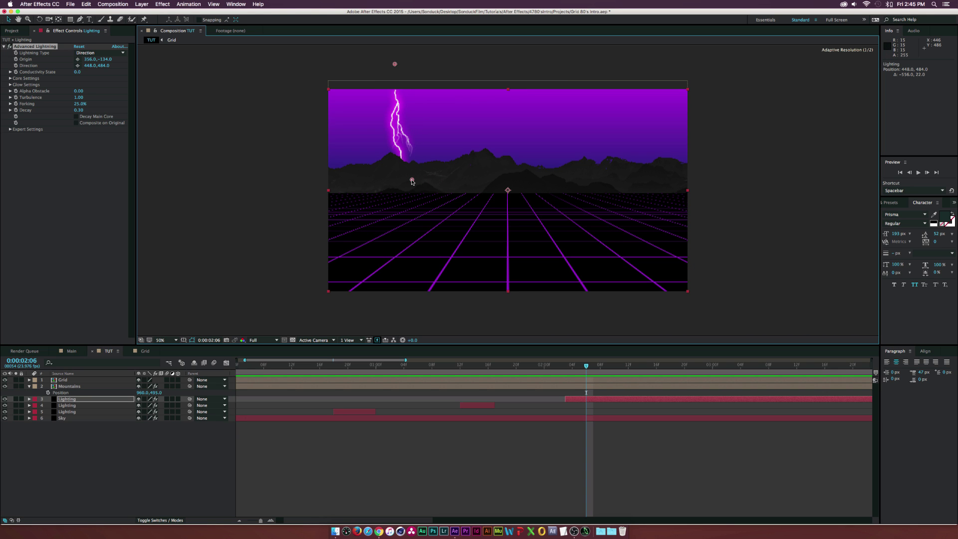
Step: Split the third Lighting segment at 0:00:02:07 and trim the new segment to start at 0:00:02:14
left_click(594, 365)
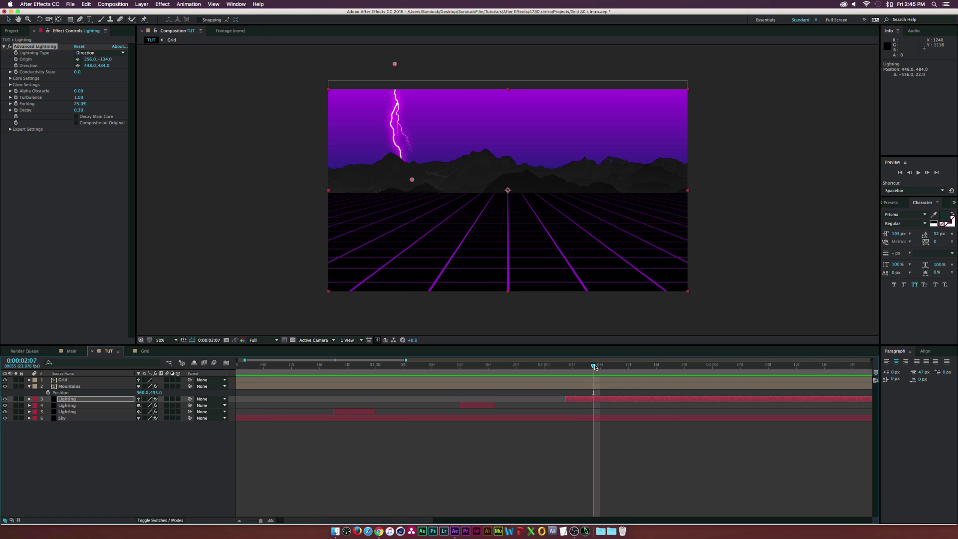
key("super+shift+d")
left_click_drag(597, 366, 643, 366)
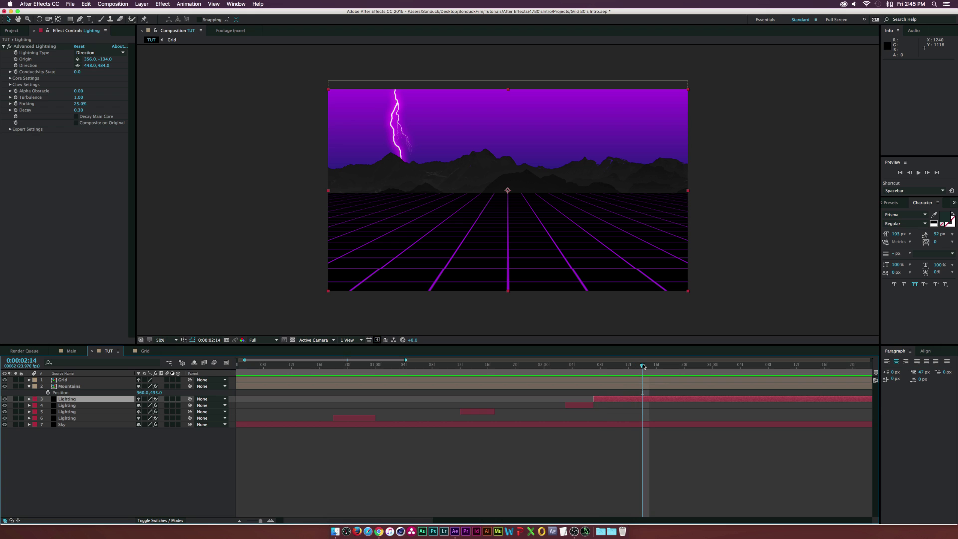
left_click_drag(593, 399, 642, 399)
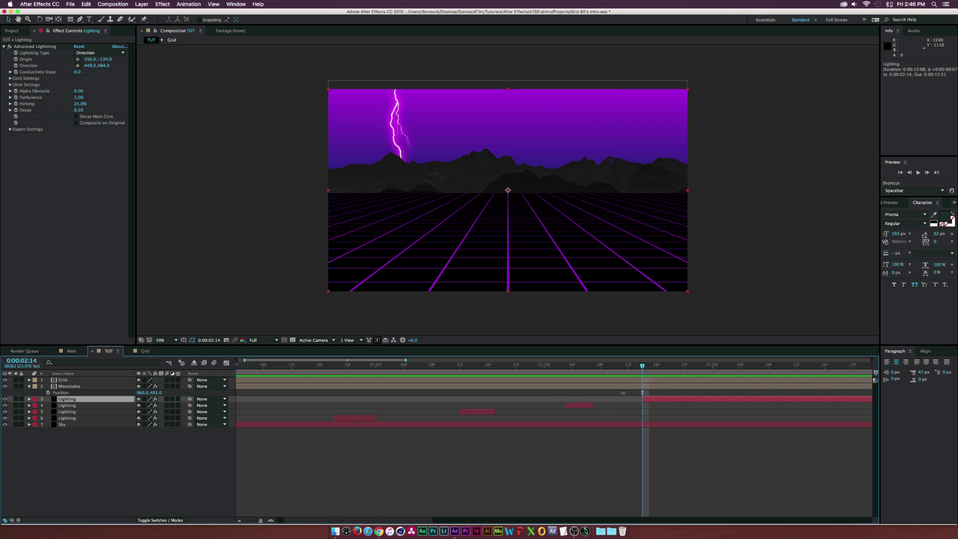
Step: Move the fourth bolt's Origin to about 1682, -184 and its Direction to about 1584, 440
left_click(44, 47)
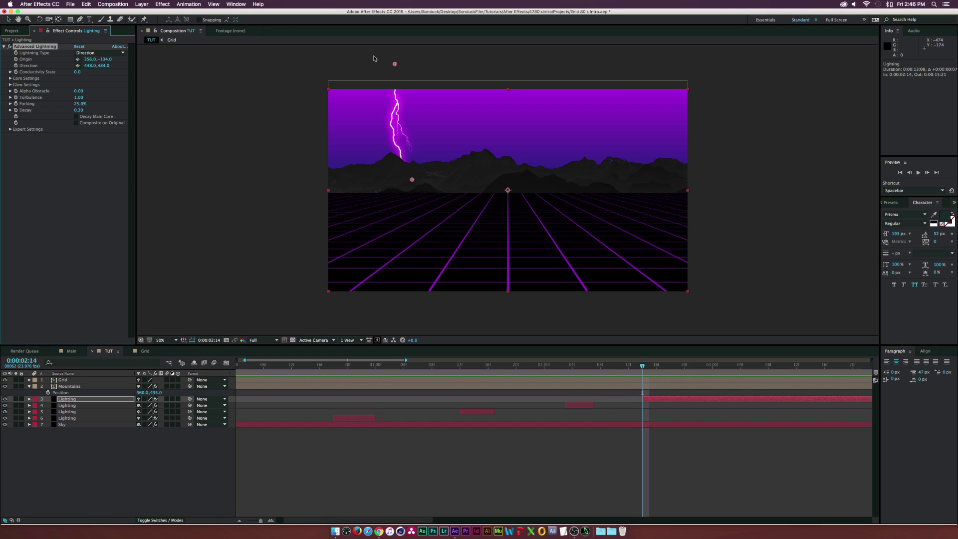
left_click_drag(394, 65, 577, 74)
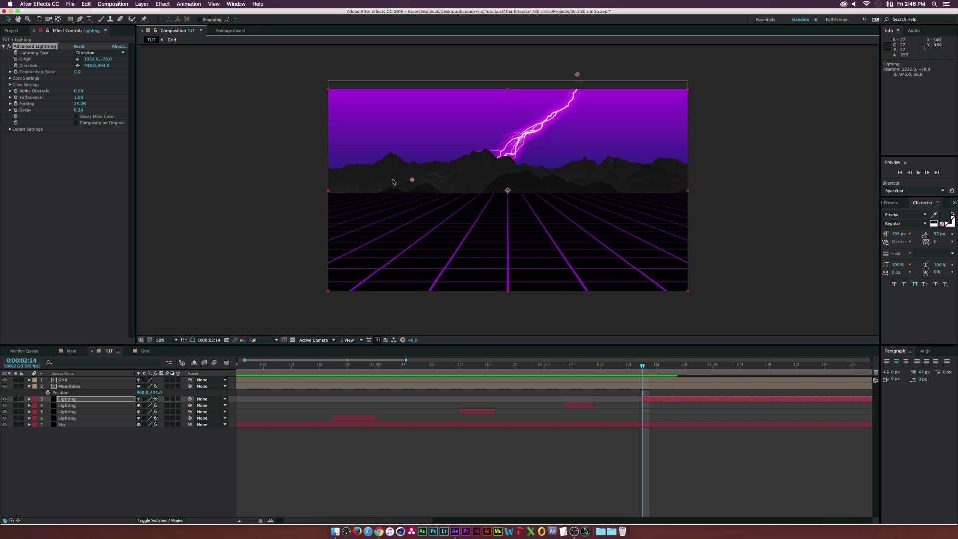
left_click_drag(538, 176, 624, 171)
left_click_drag(577, 74, 642, 55)
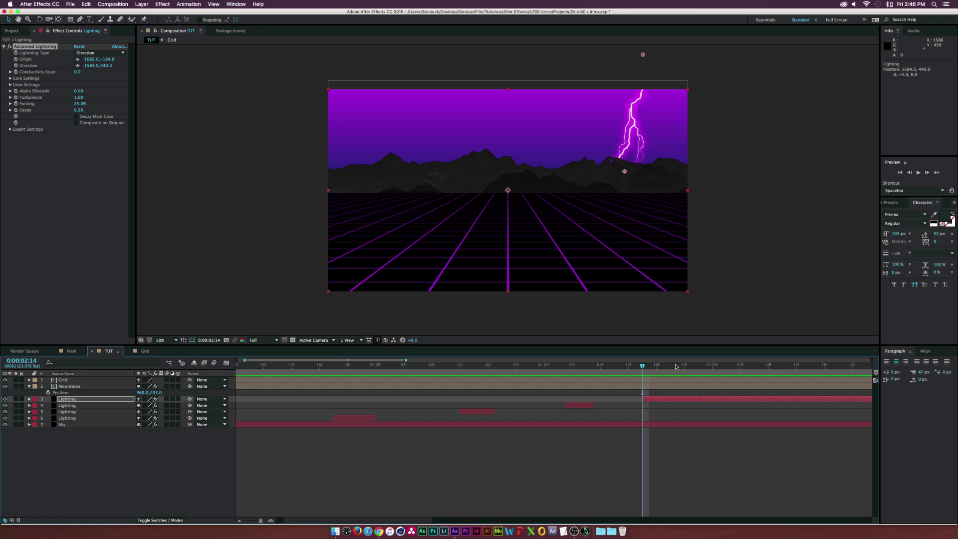
Step: Split the fourth Lighting segment at 0:00:02:21 and discard the part after the split
left_click_drag(684, 365, 691, 366)
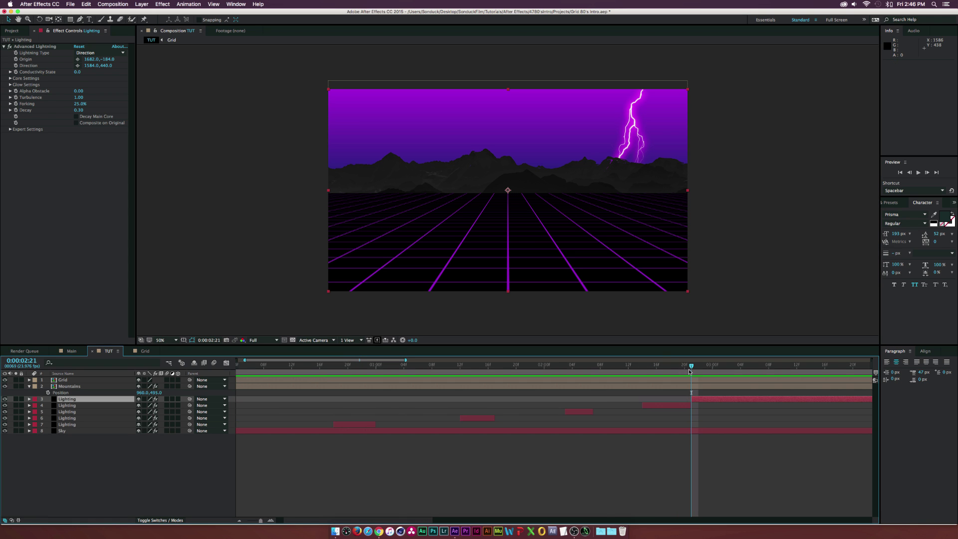
key("alt+bracketright")
key("semicolon")
Step: Move the Lighting segments closer together in time so the last one starts at 0:00:01:18, and scrub through the strikes
key("minus")
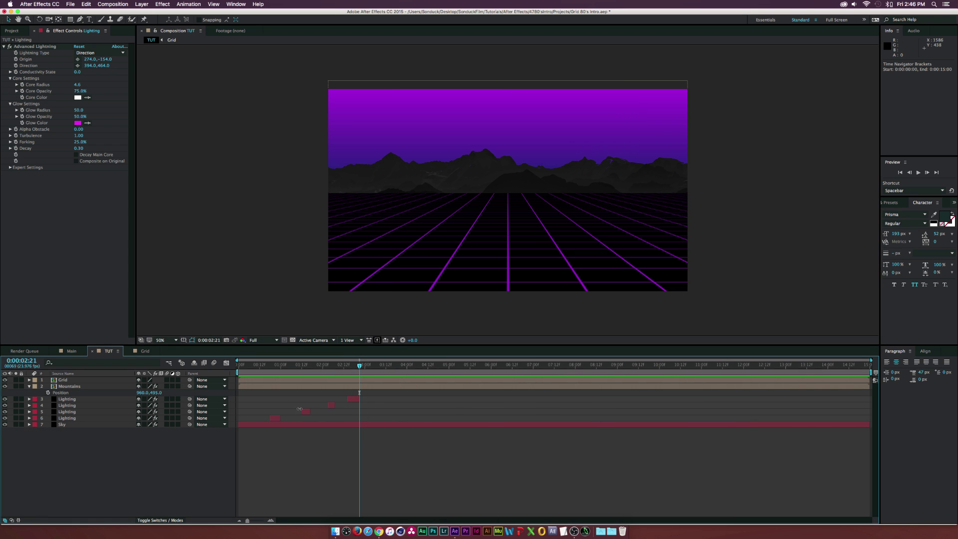
left_click_drag(305, 413, 320, 399)
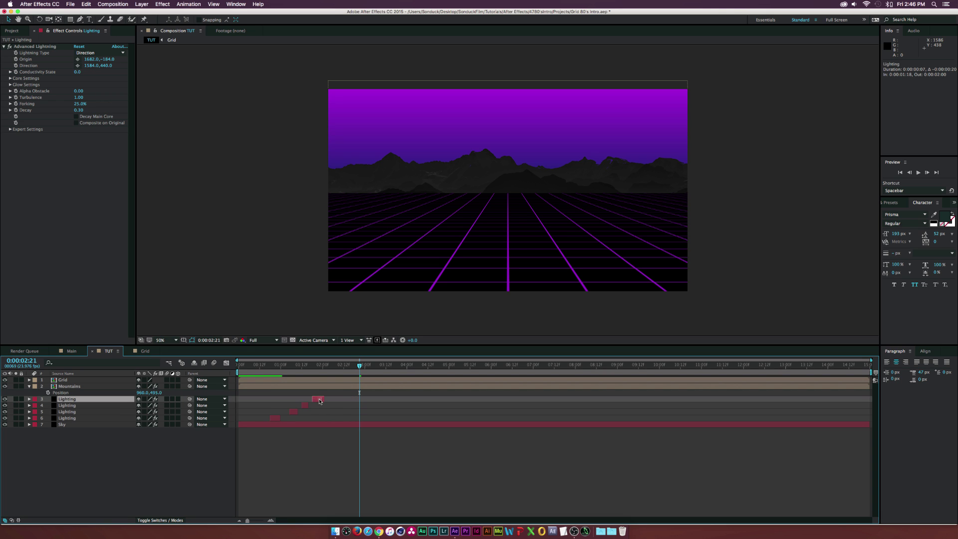
left_click_drag(287, 364, 320, 364)
Step: Duplicate the four Lighting segments and move the copies to start together at 0:00:02:08
left_click(70, 418, "shift")
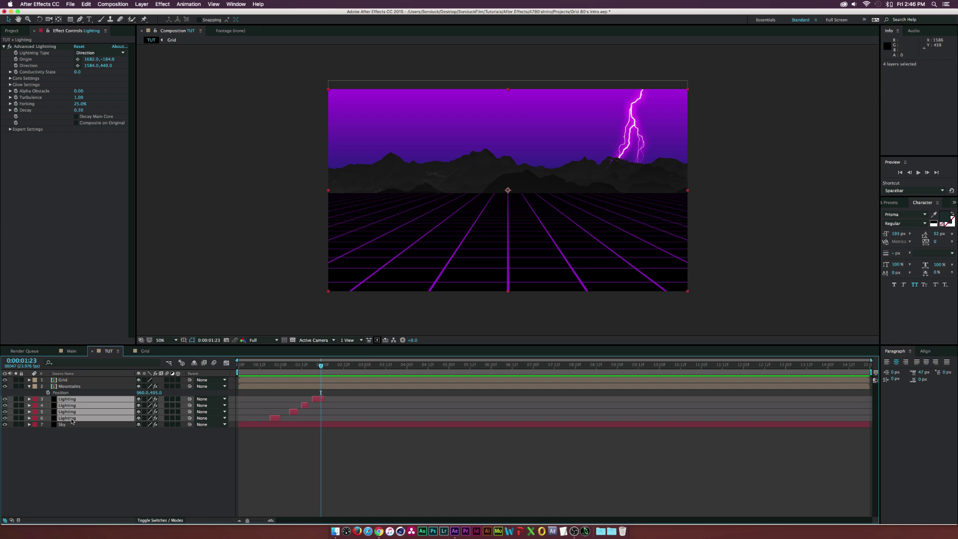
key("super+d")
left_click_drag(66, 413, 65, 404)
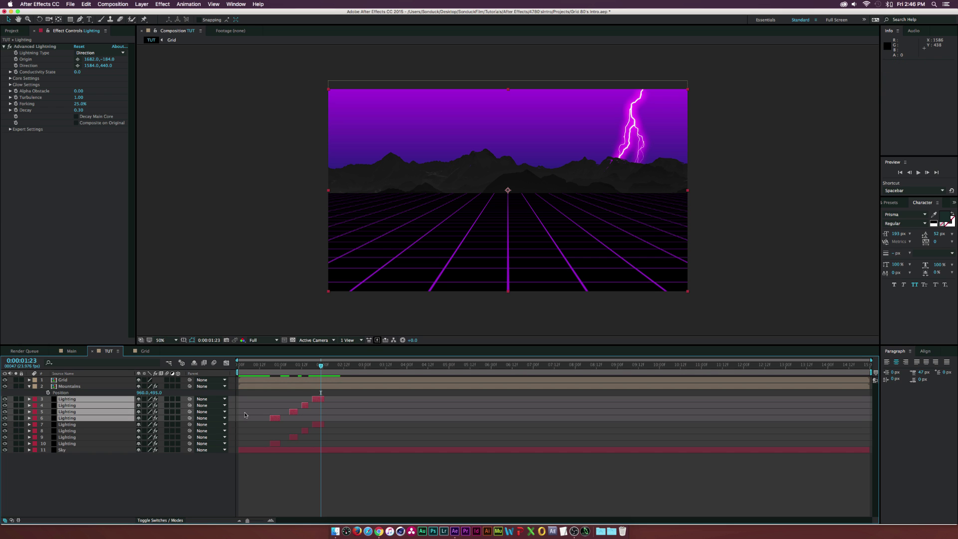
left_click(333, 365)
left_click_drag(332, 366, 336, 368)
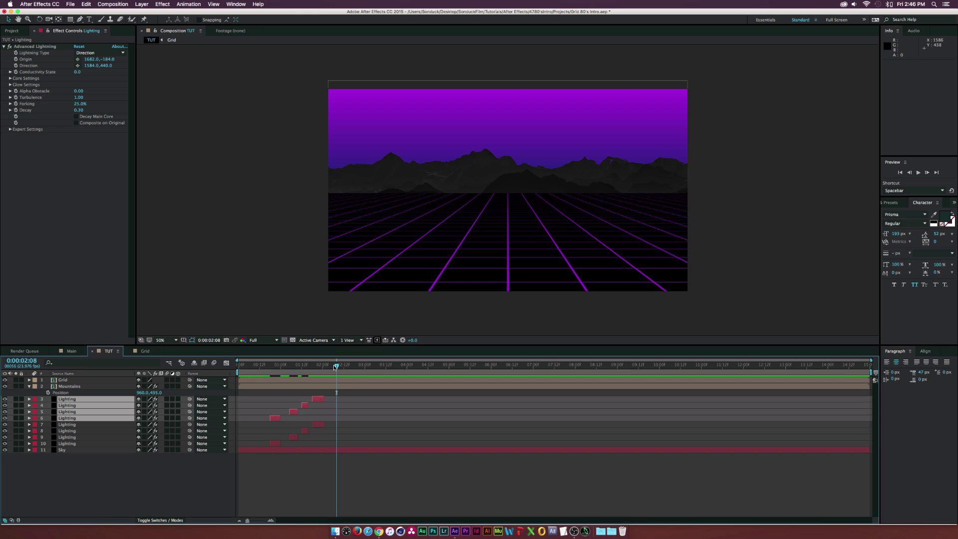
key("bracketleft")
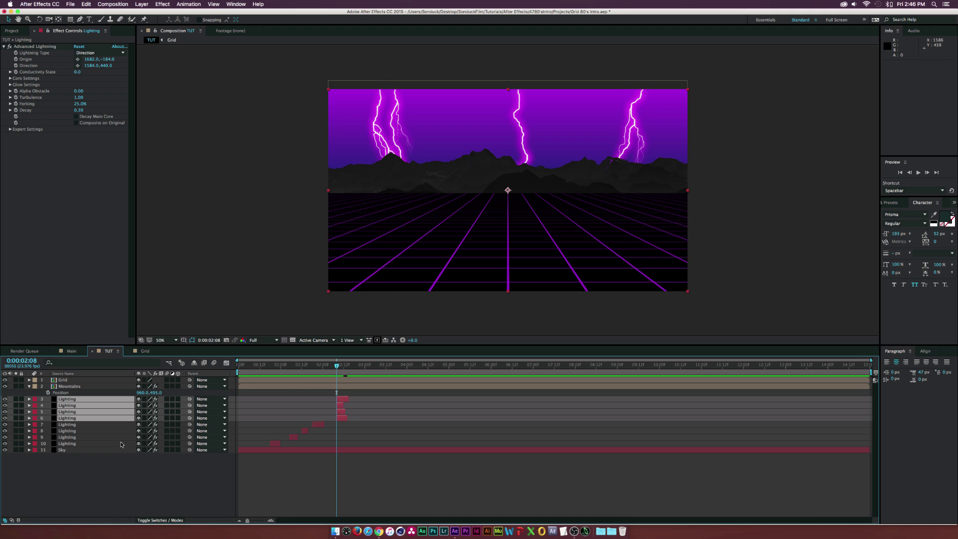
Step: Extend the four duplicated Lighting segments to end at about 0:00:06:15 and scrub through the strikes
left_click_drag(344, 404, 486, 402)
left_click_drag(294, 368, 357, 370)
left_click(274, 433)
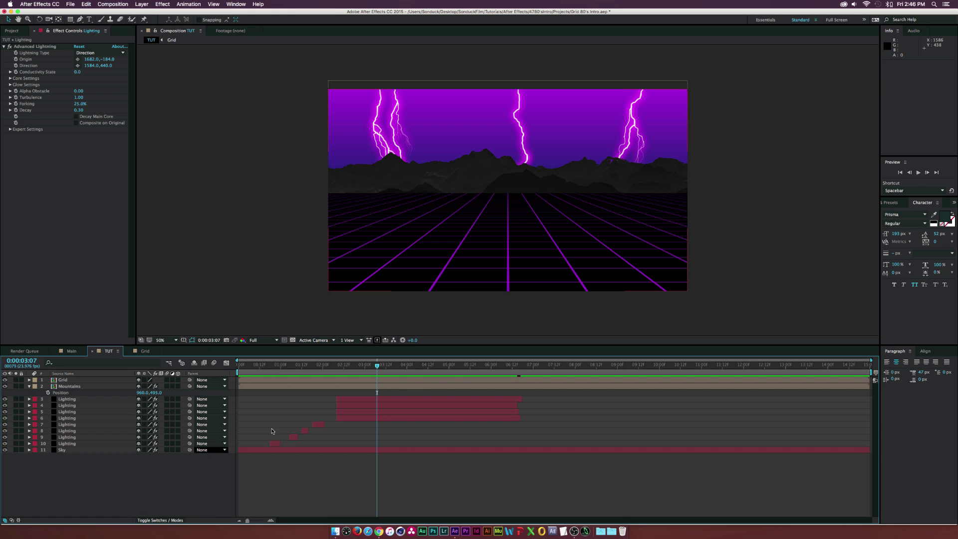
Step: Move the duplicated middle bolt's Origin to about 1190, -88 and its Direction to about 1062, 466
left_click(348, 418)
left_click(77, 411)
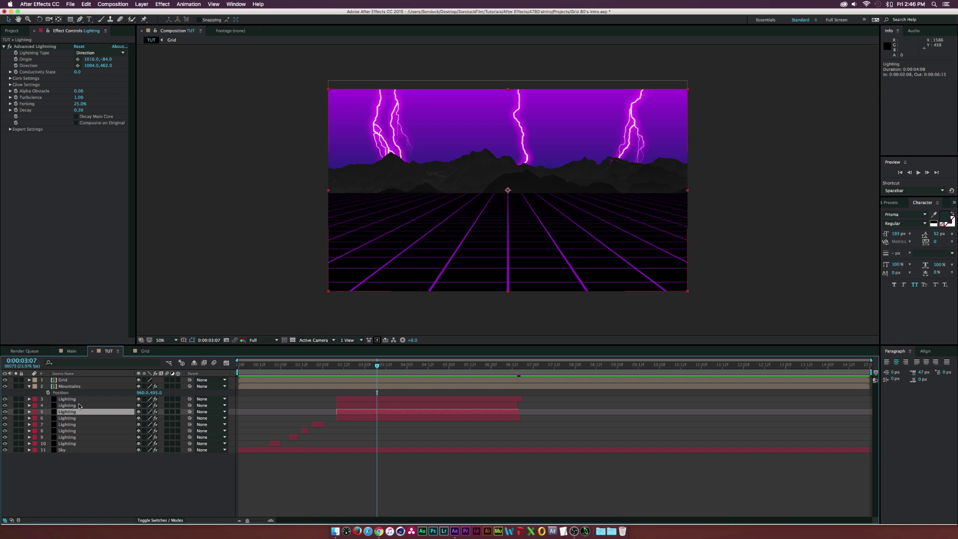
left_click(79, 61)
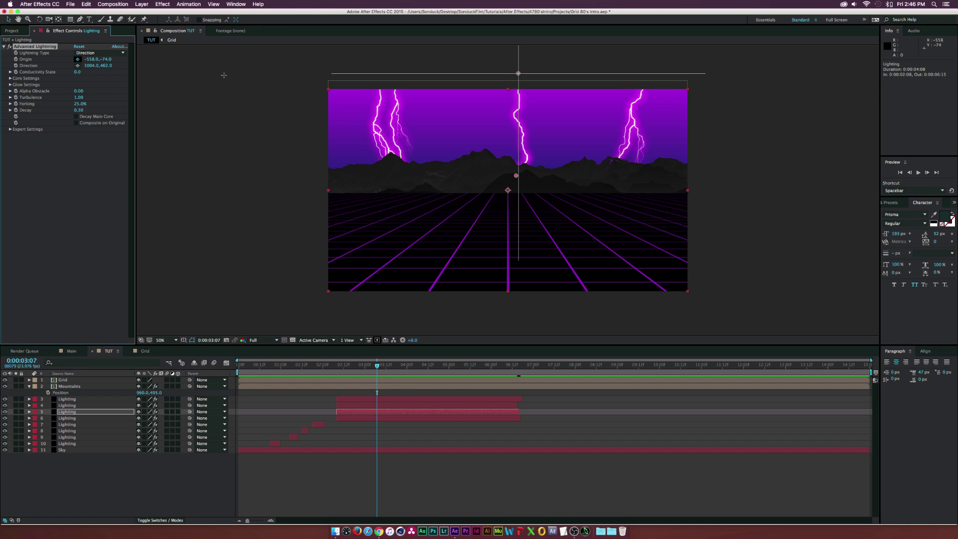
left_click(551, 73)
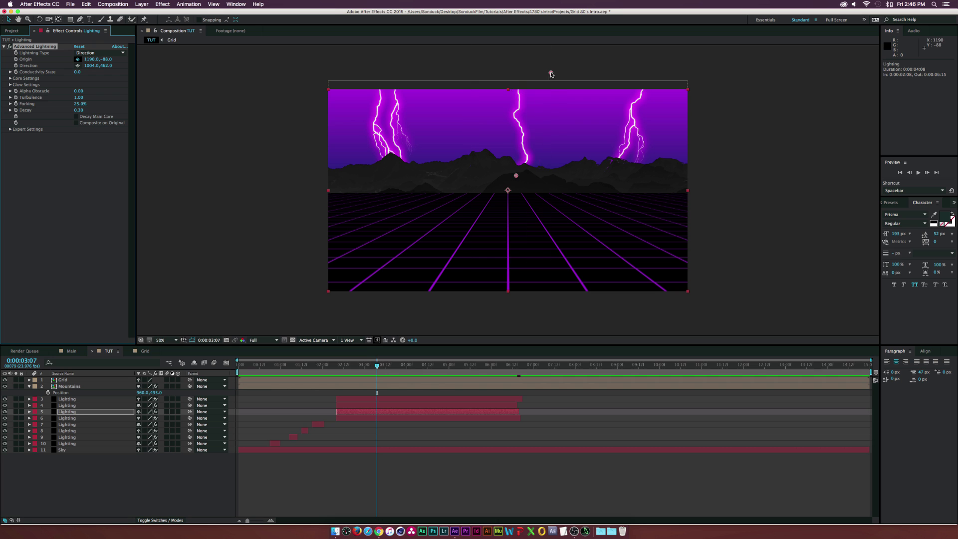
left_click_drag(516, 175, 526, 176)
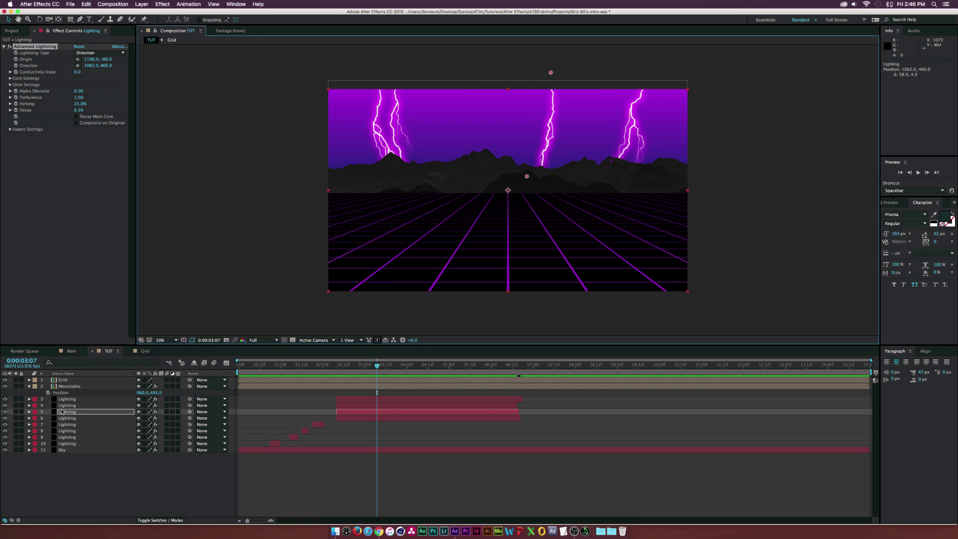
Step: Move the duplicated second bolt from the left to an Origin of about 664, -128 and a Direction of about 730, 488
left_click(65, 399)
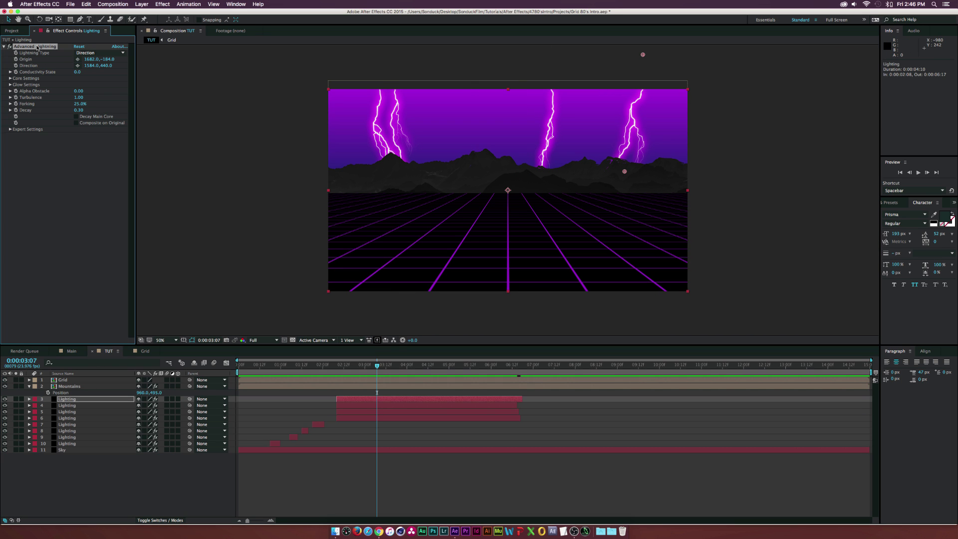
left_click(62, 405)
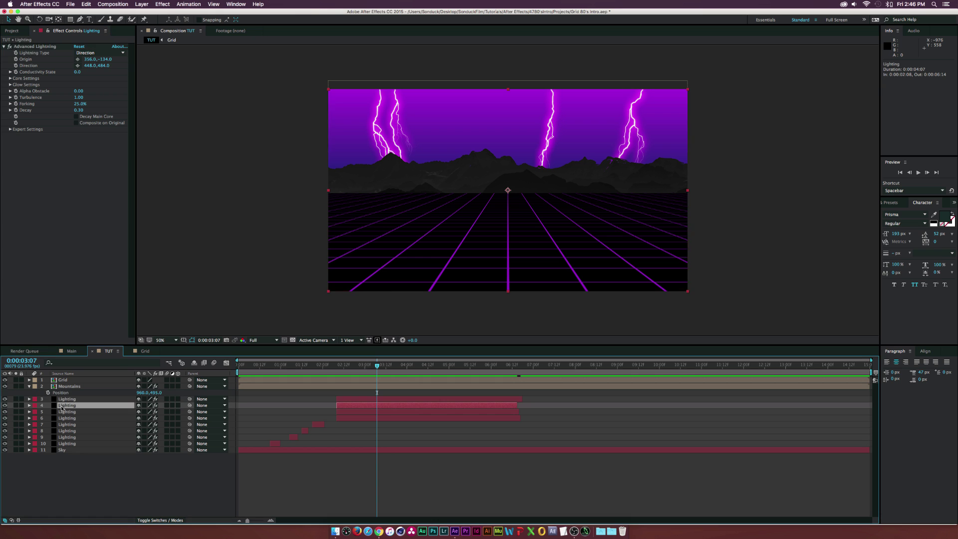
left_click(31, 46)
left_click_drag(395, 64, 452, 65)
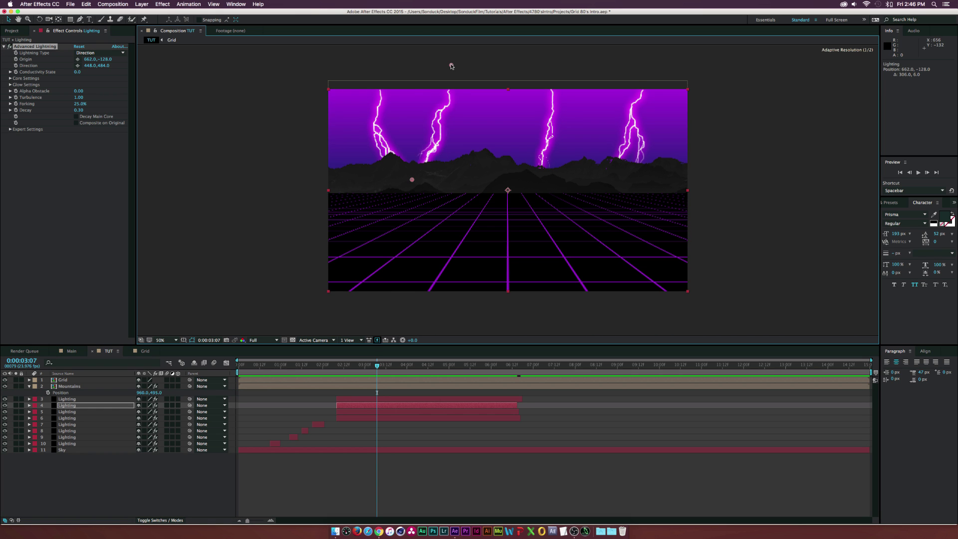
left_click_drag(413, 184, 466, 182)
Step: Scrub through the full lightning sequence, stopping at 0:00:03:17, and deselect the layers
left_click_drag(375, 364, 258, 364)
left_click_drag(267, 402, 393, 401)
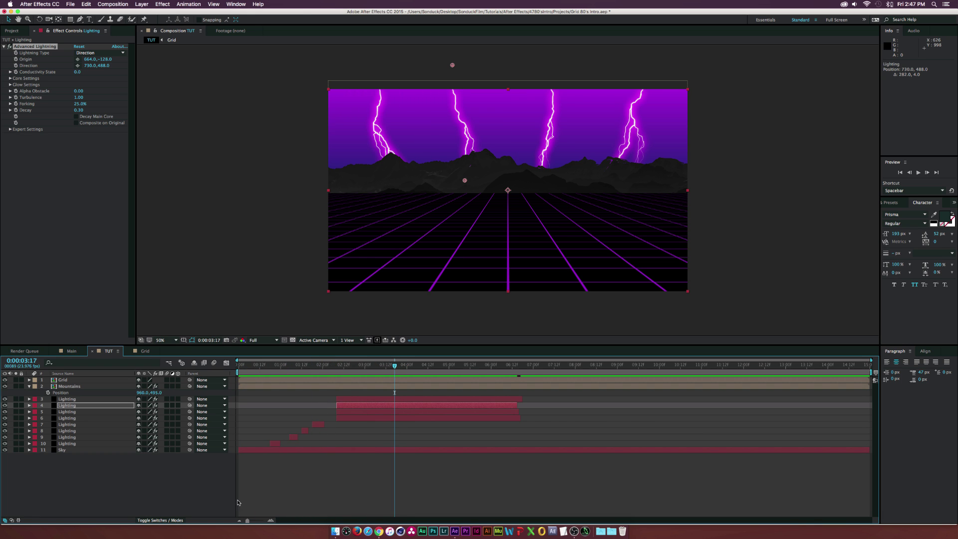
left_click(147, 511)
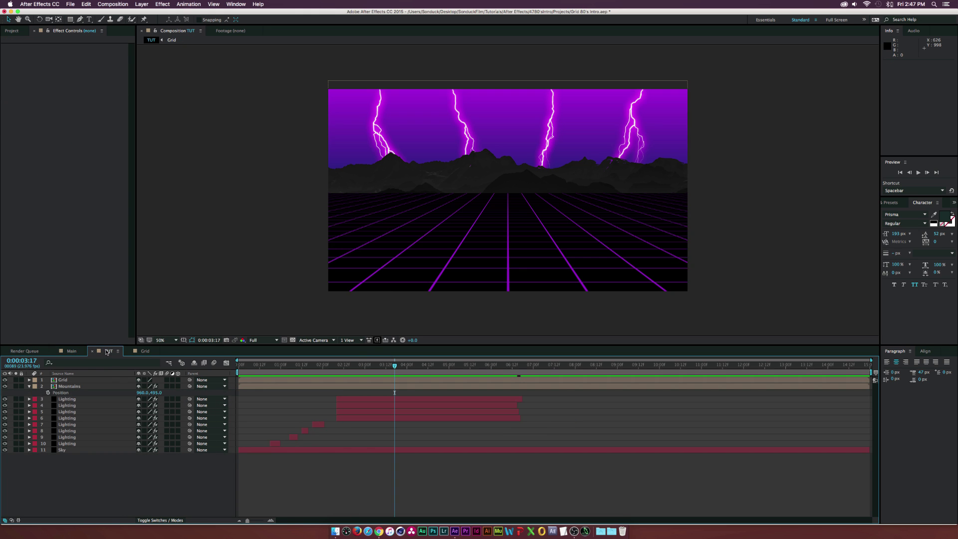
Step: Add a "Sonduck" text layer over the mountains
left_click(89, 18)
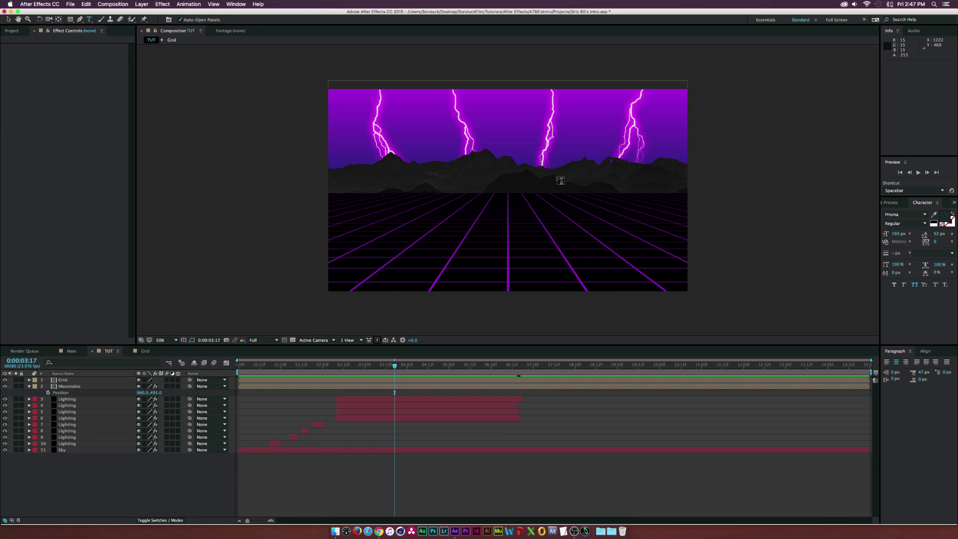
left_click(501, 187)
type("Sondu")
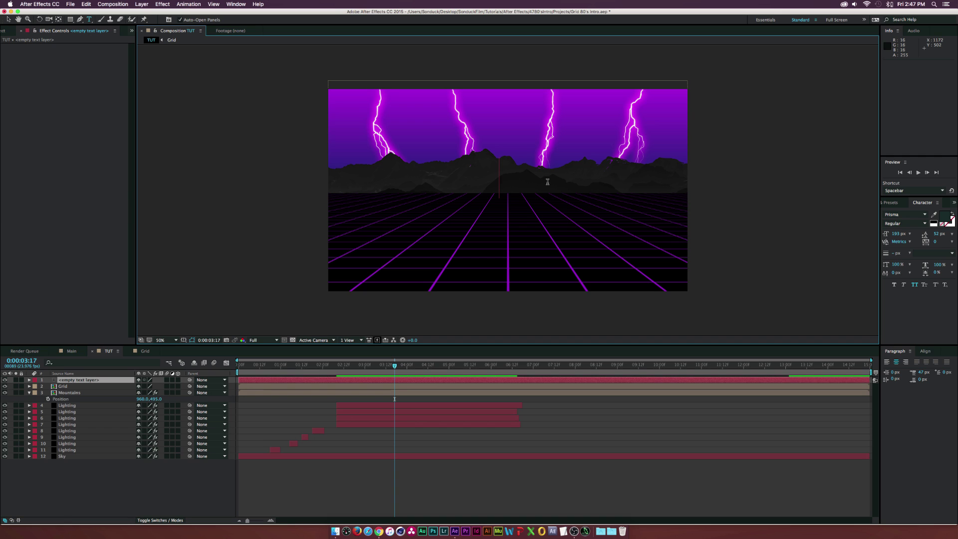
type("ck")
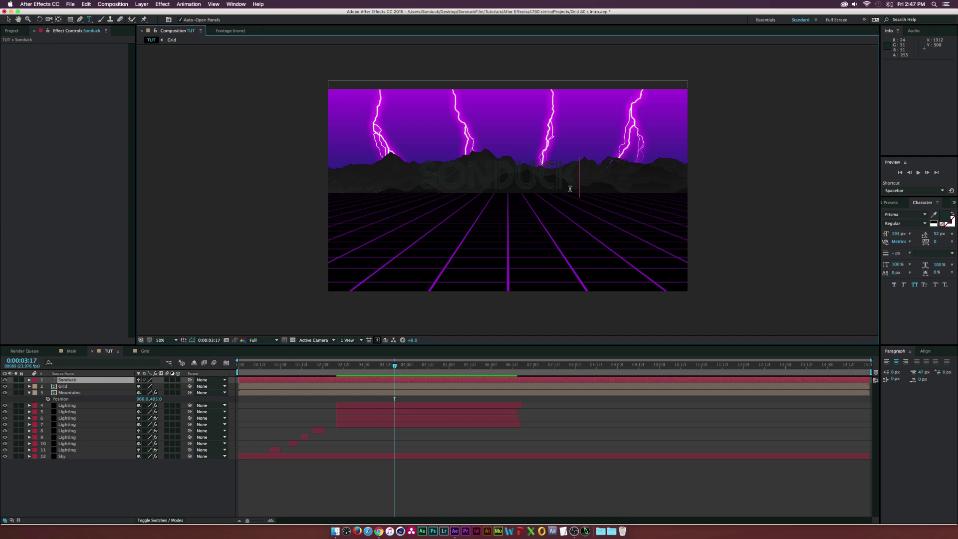
Step: Center the Sonduck title over the horizon at a position of about 958, 594
left_click(8, 19)
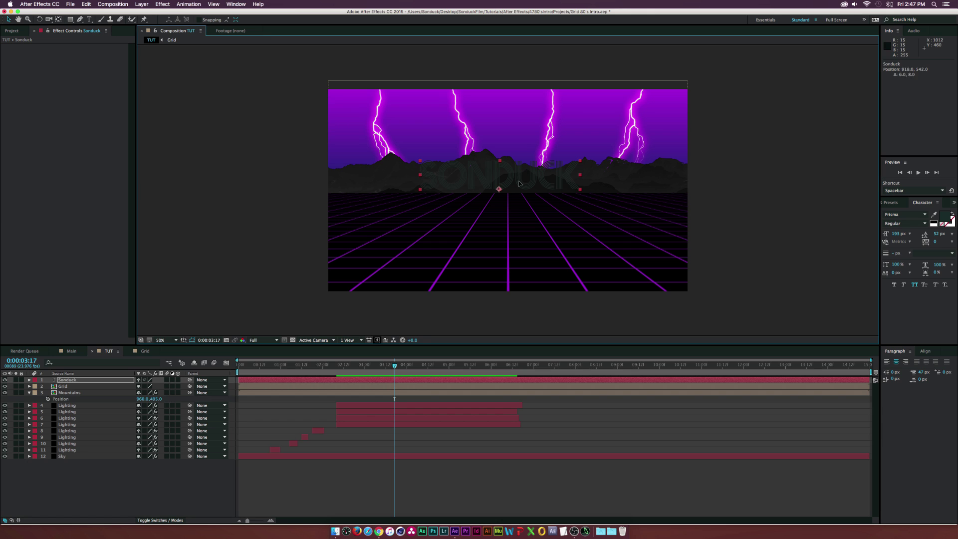
left_click_drag(516, 176, 520, 189)
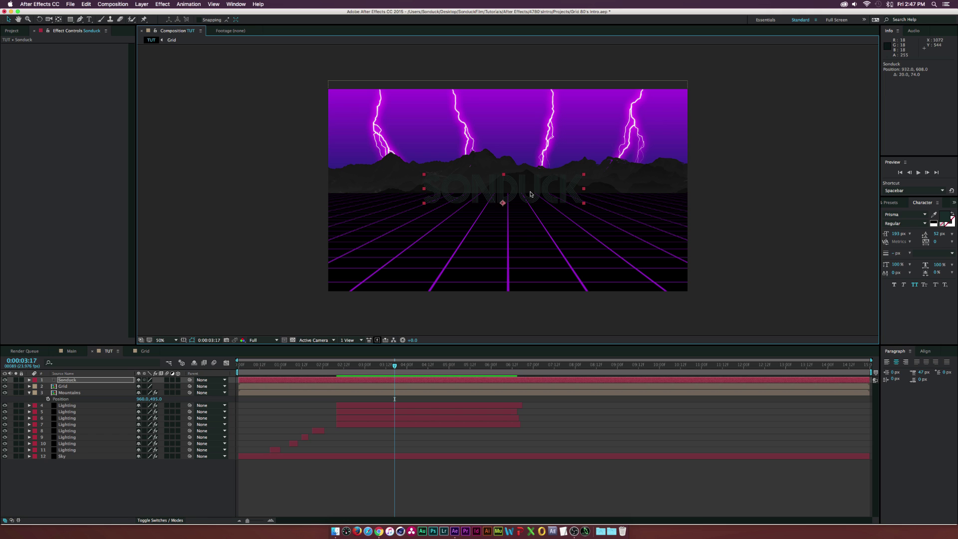
left_click_drag(542, 187, 532, 192)
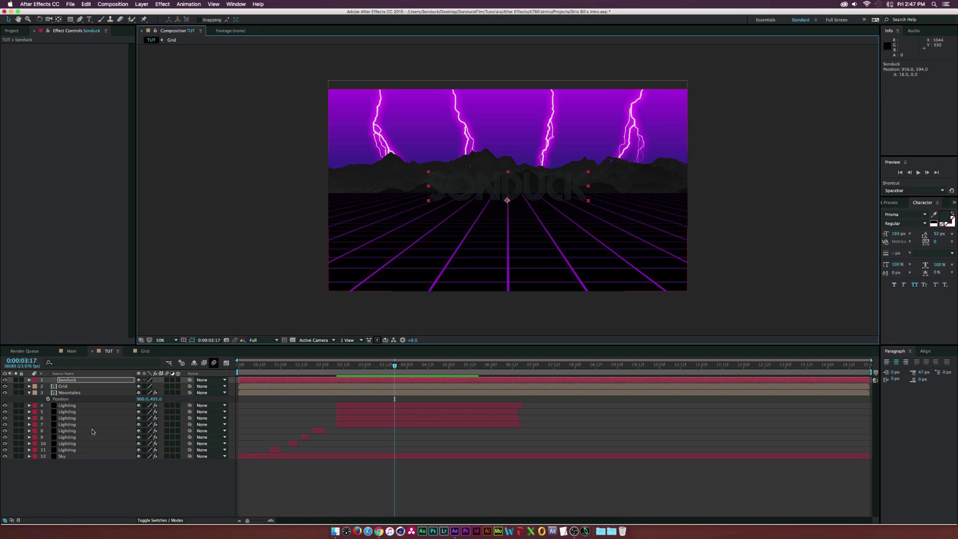
Step: Hide the Sonduck text layer and create a full-size black solid named Gradient above it
left_click(5, 380)
left_click(88, 484)
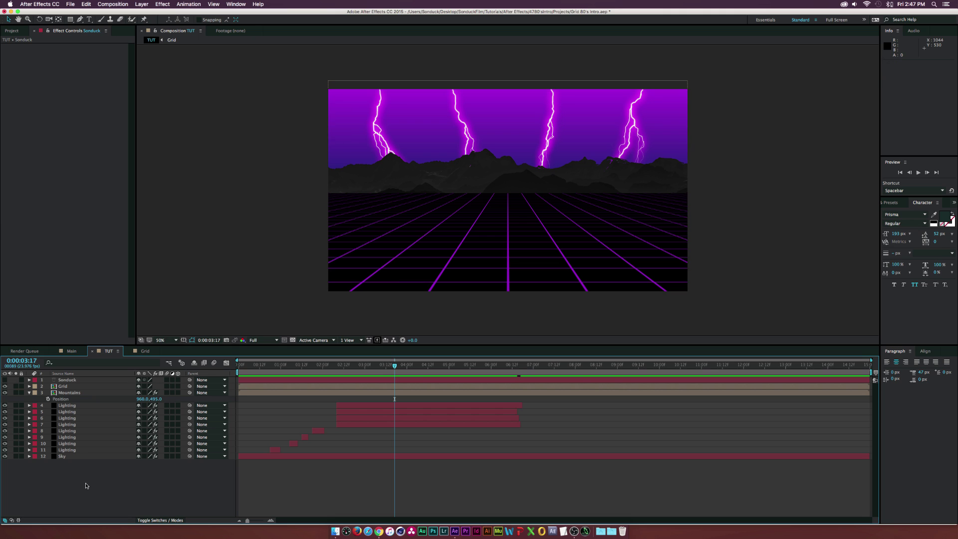
key("super+y")
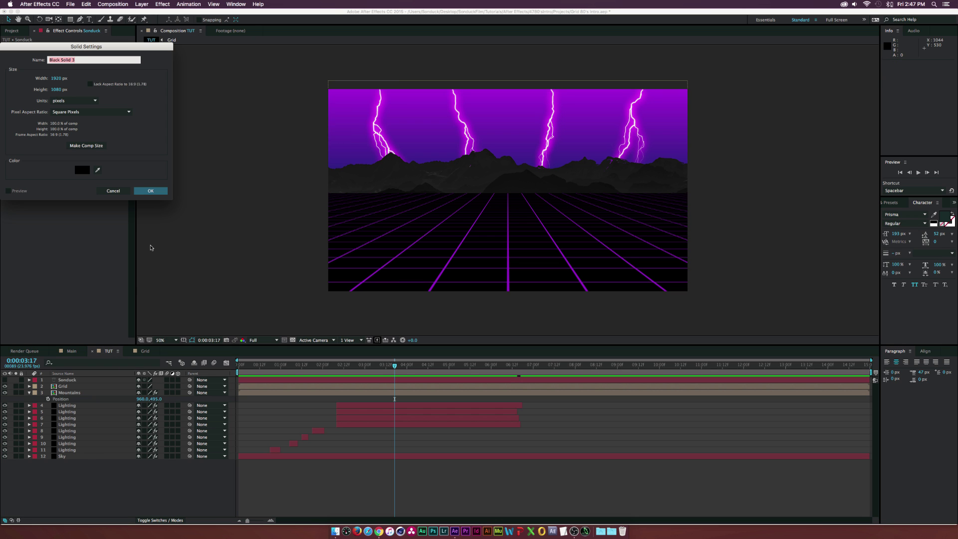
type("Gradient")
key("Return")
Step: Apply a Gradient Overlay layer style to the Gradient solid and add two color stops at about 36.6% and 61.9%
left_click(141, 4)
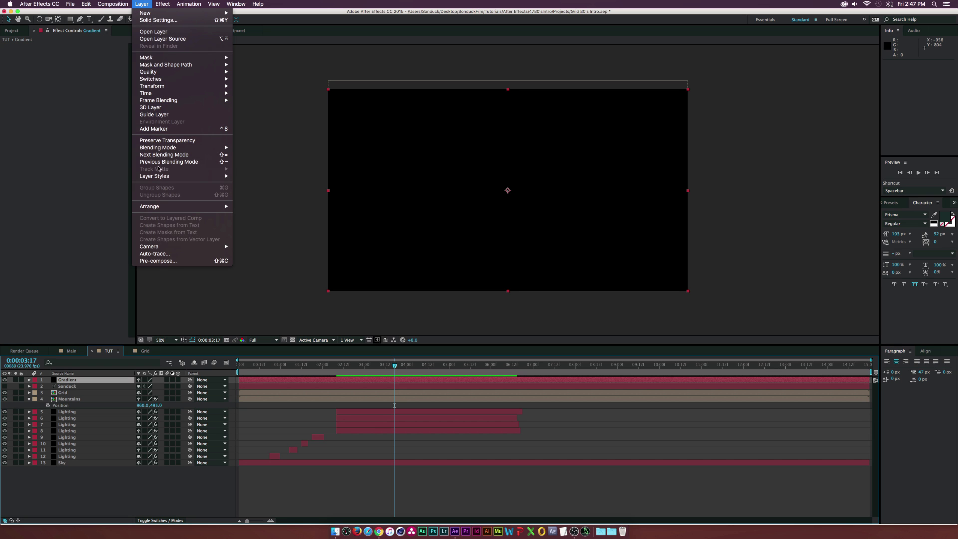
mouse_move(159, 178)
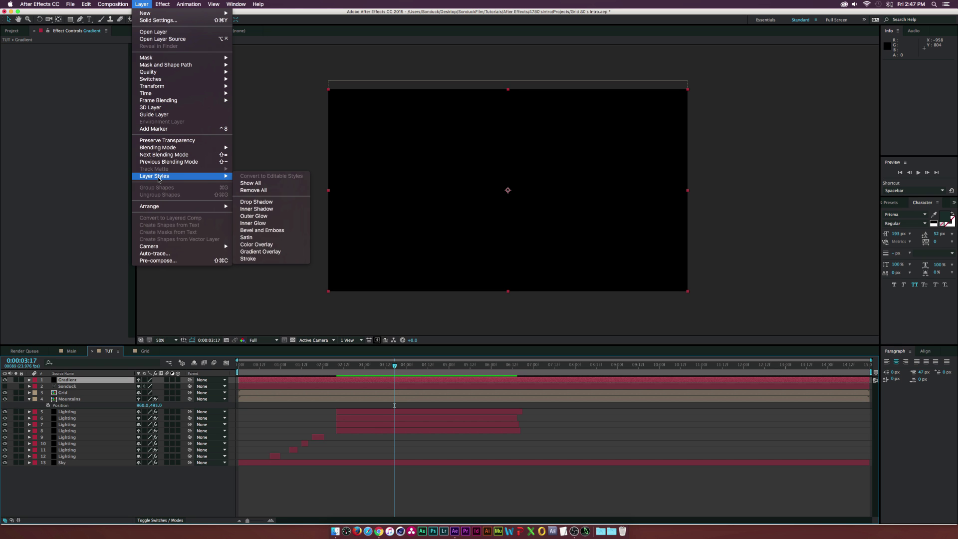
left_click(260, 251)
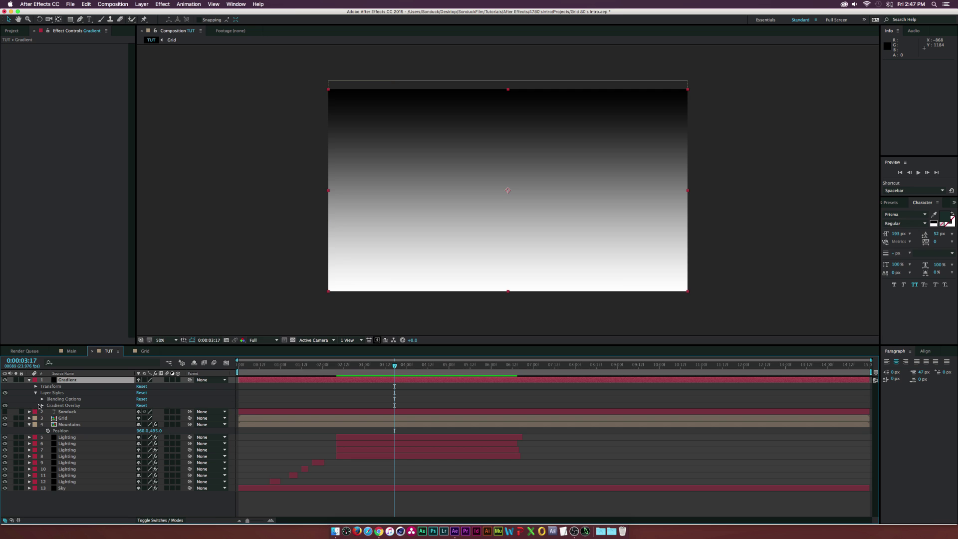
left_click(42, 406)
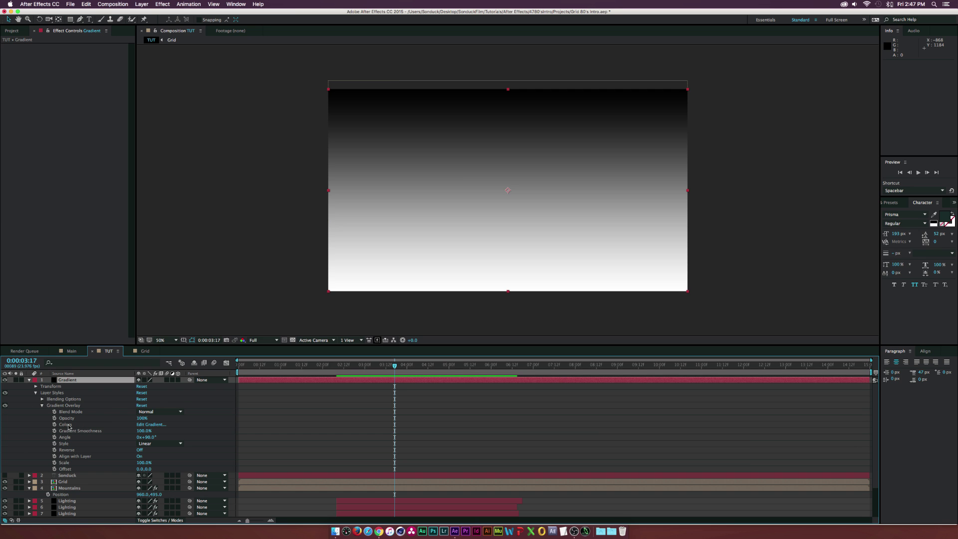
left_click(142, 425)
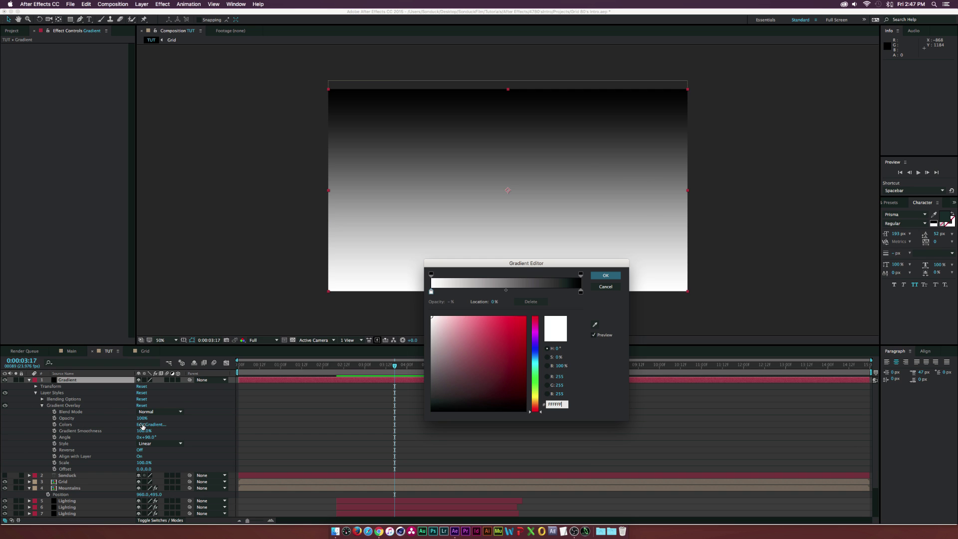
left_click(485, 291)
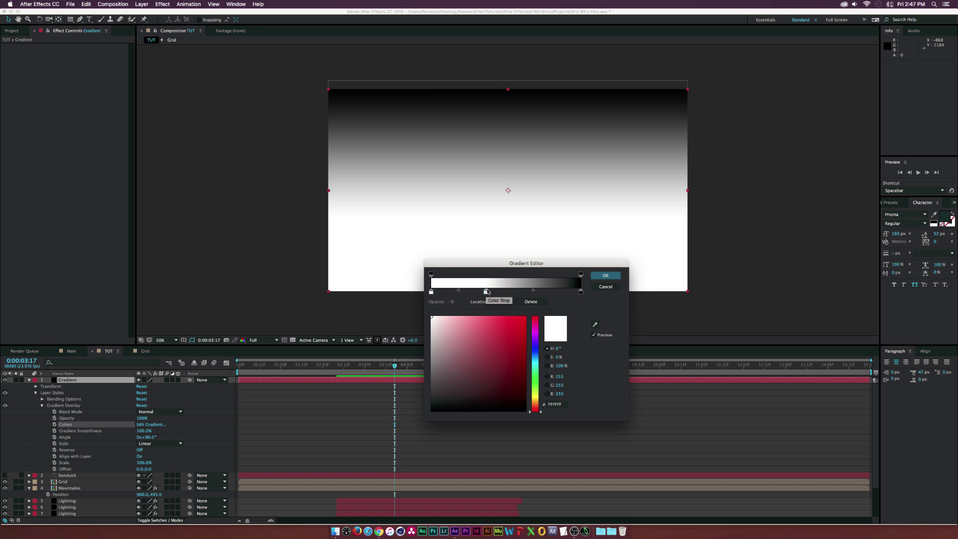
left_click(524, 291)
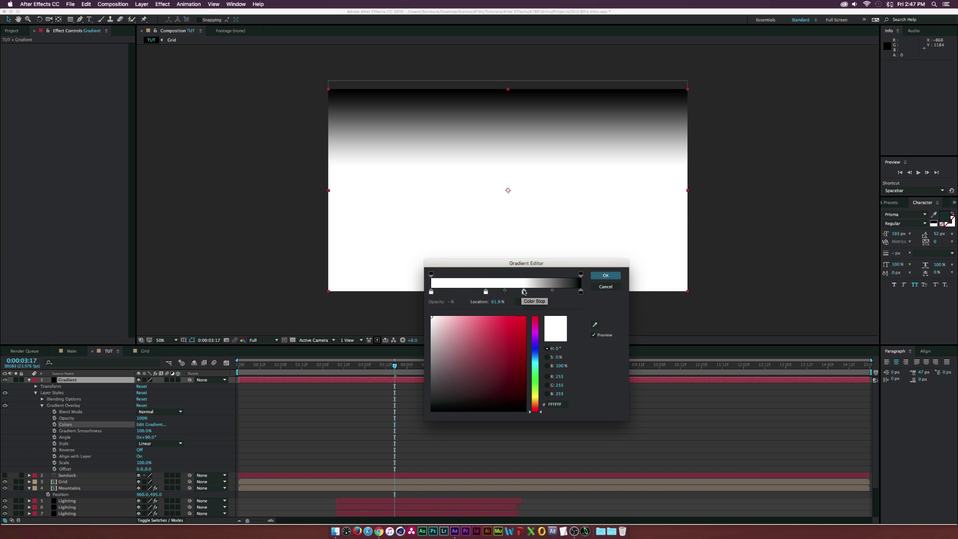
Step: Color the gradient's first stop orange (E89827) and its last stop lime green
left_click(432, 291)
left_click_drag(534, 333, 534, 402)
left_click(510, 324)
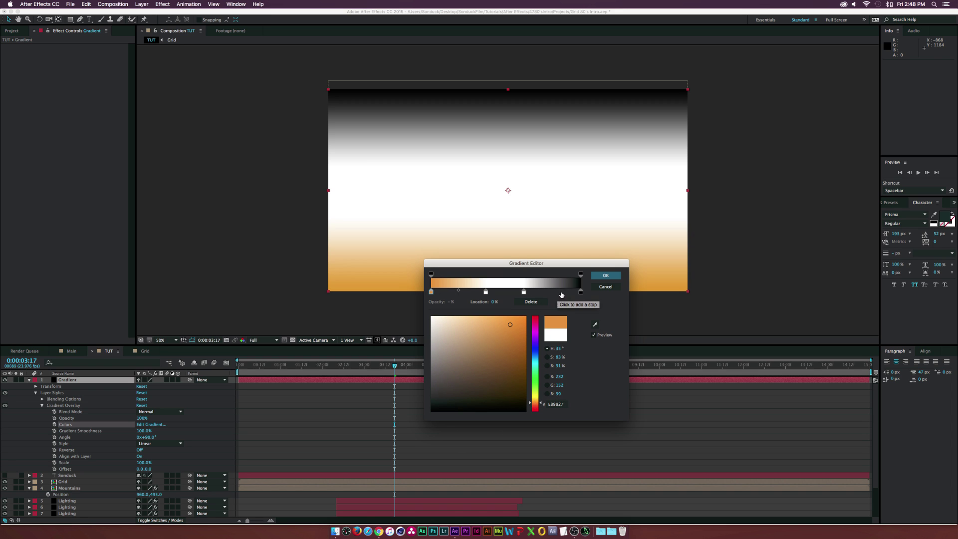
left_click(580, 291)
left_click(534, 393)
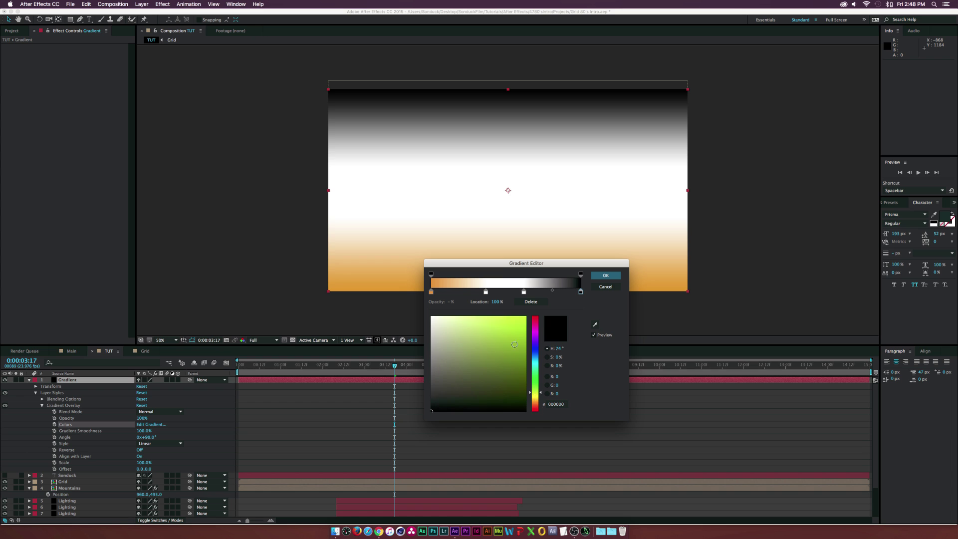
left_click_drag(501, 321, 502, 325)
Step: Color the gradient's two middle stops, the one at 36.6% purple and the one at 61.9% magenta
left_click(485, 291)
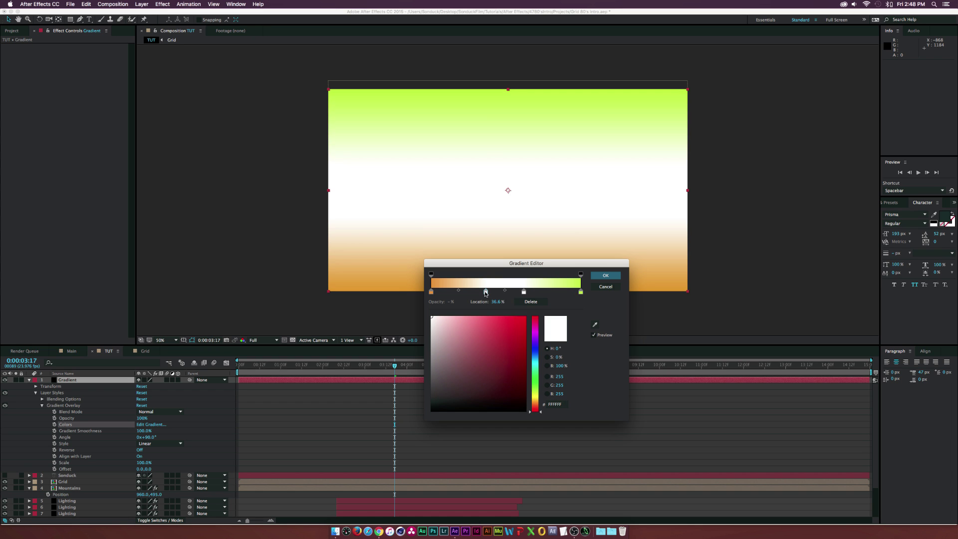
left_click(493, 320)
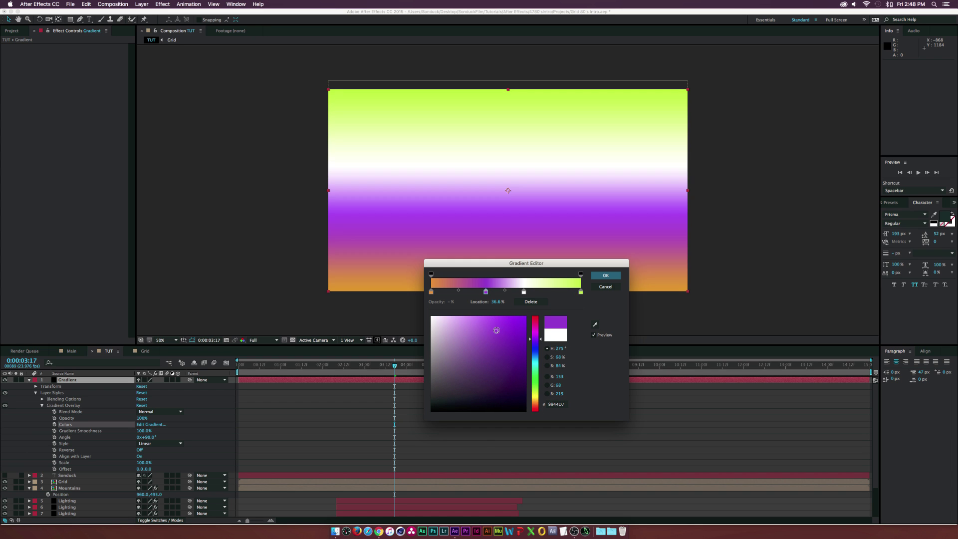
left_click(523, 291)
left_click(534, 332)
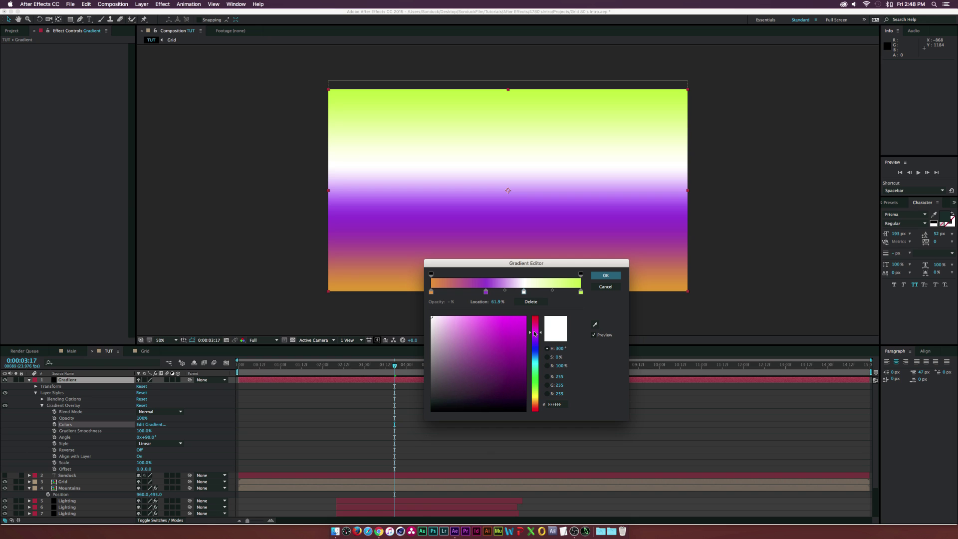
left_click(509, 323)
Step: Gather the four color stops near the gradient's middle, with magenta at about 57.5% and lime green at about 63.1%, and apply the gradient
left_click(486, 291)
left_click_drag(486, 292, 519, 293)
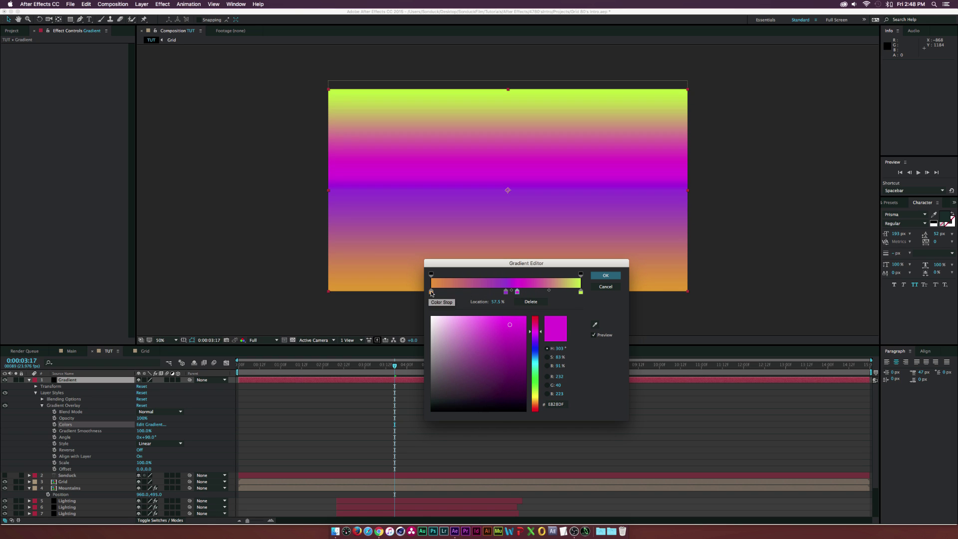
left_click_drag(431, 292, 494, 292)
left_click_drag(580, 292, 525, 292)
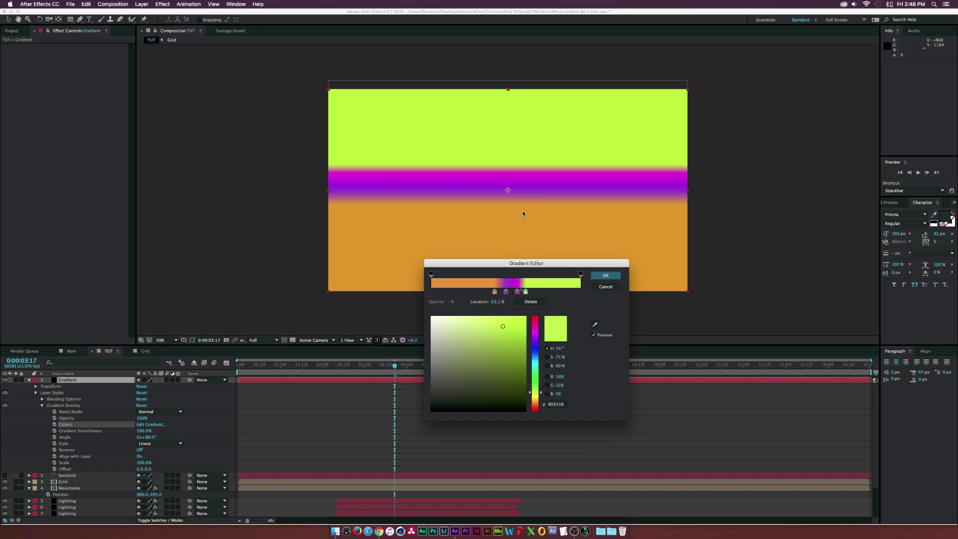
left_click(604, 275)
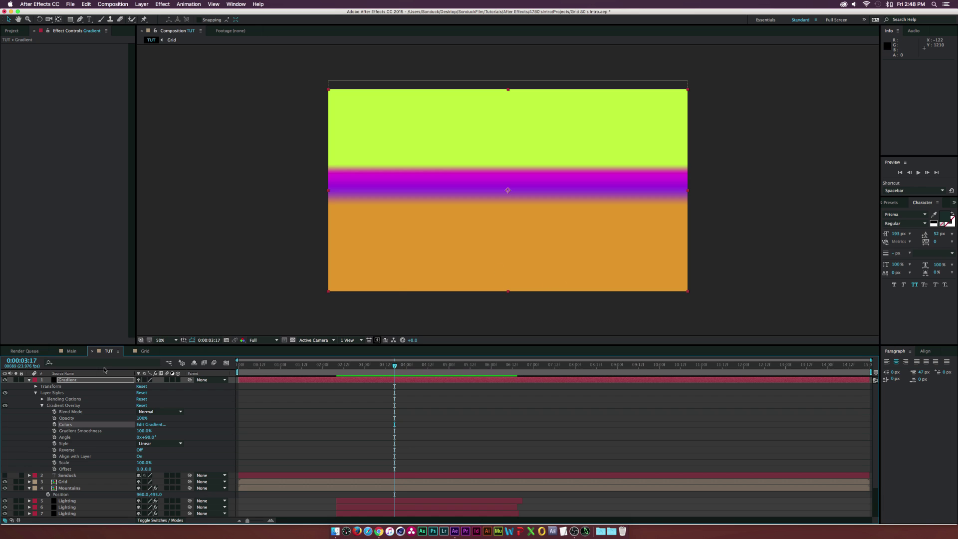
Step: Place the Gradient layer below the Sonduck text and set its track matte to Alpha Matte "Sonduck"
left_click(29, 380)
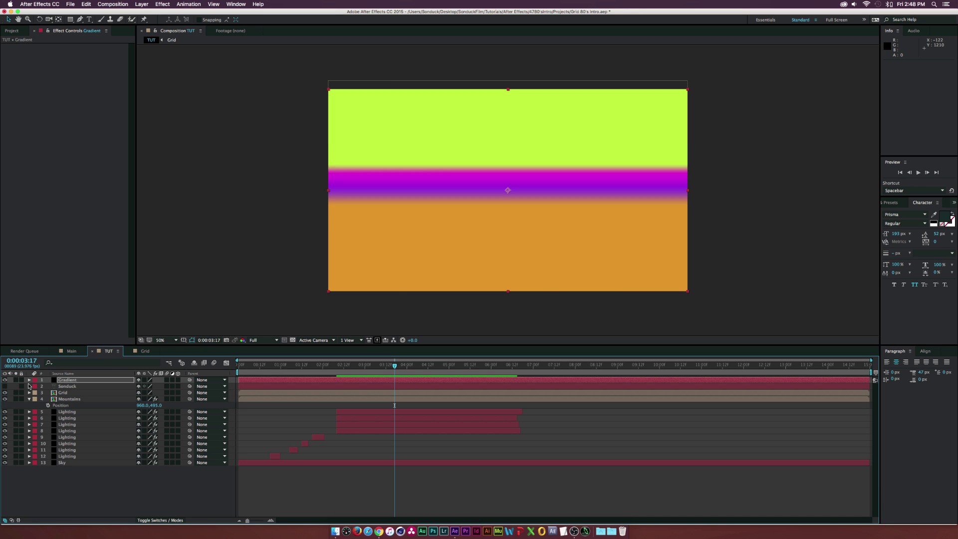
left_click_drag(62, 379, 61, 383)
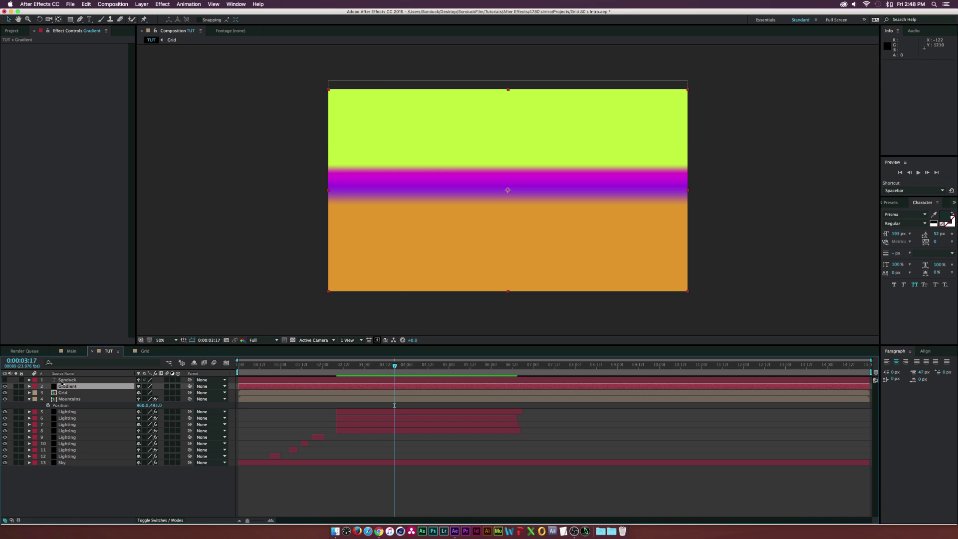
left_click(161, 520)
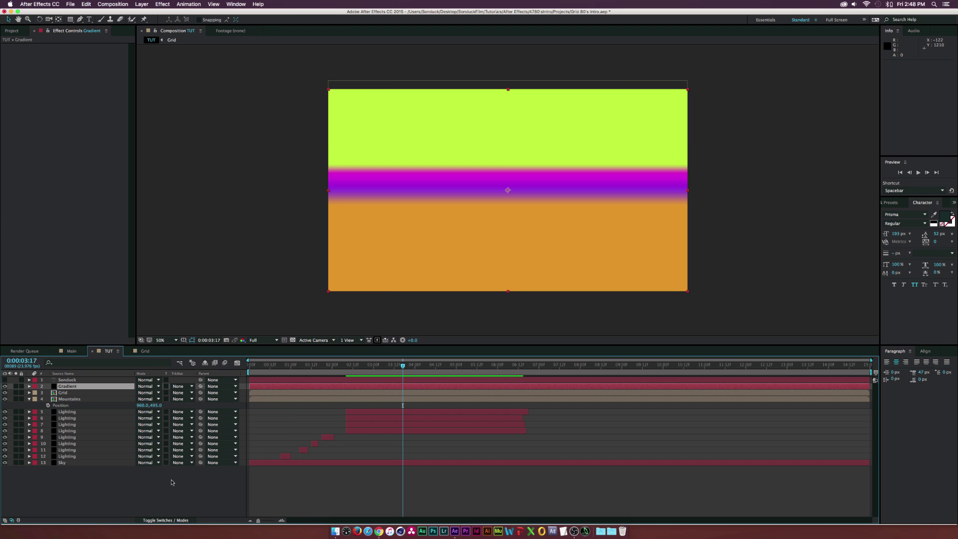
left_click(178, 386)
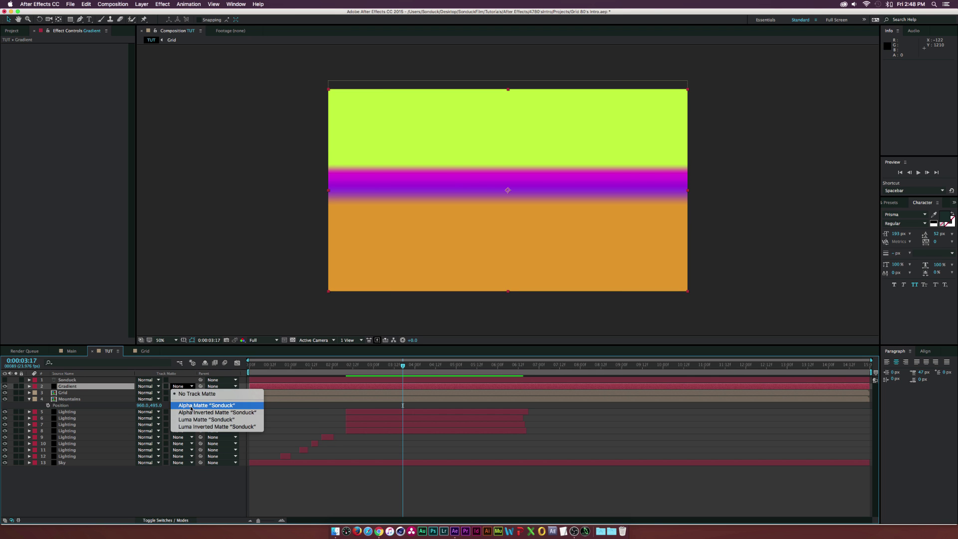
left_click(191, 405)
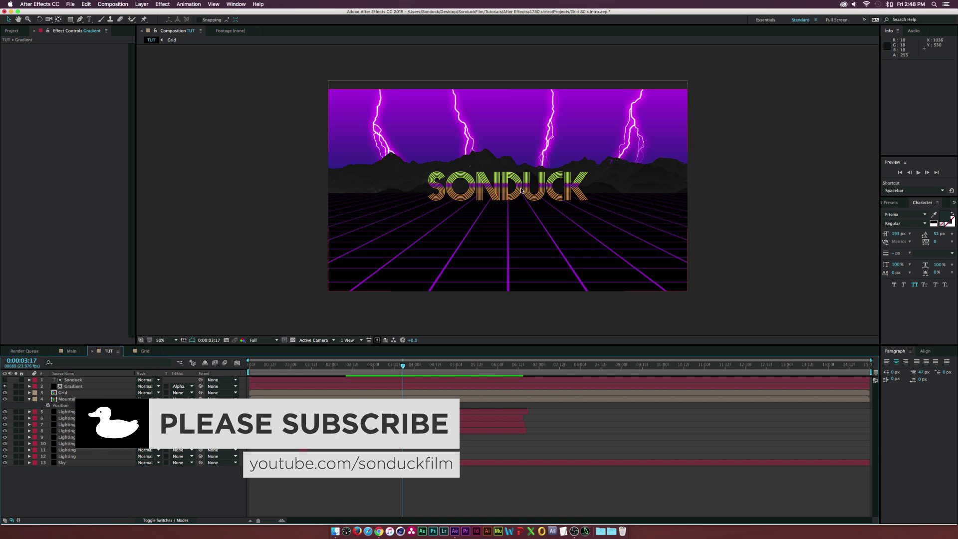
Step: Pre-compose the Sonduck and Gradient layers into a composition named Text, moving all attributes into it
left_click(73, 379)
left_click(70, 386, "shift")
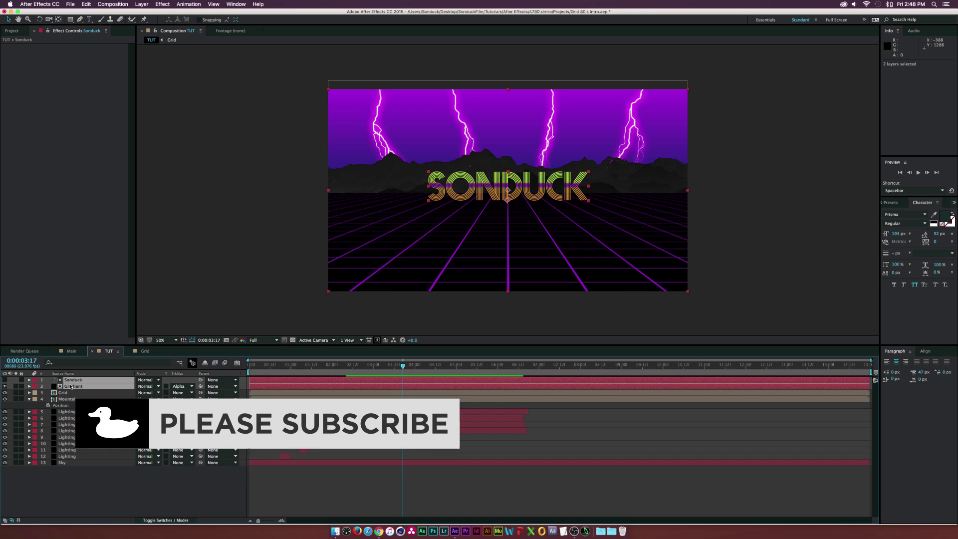
key("super+shift+c")
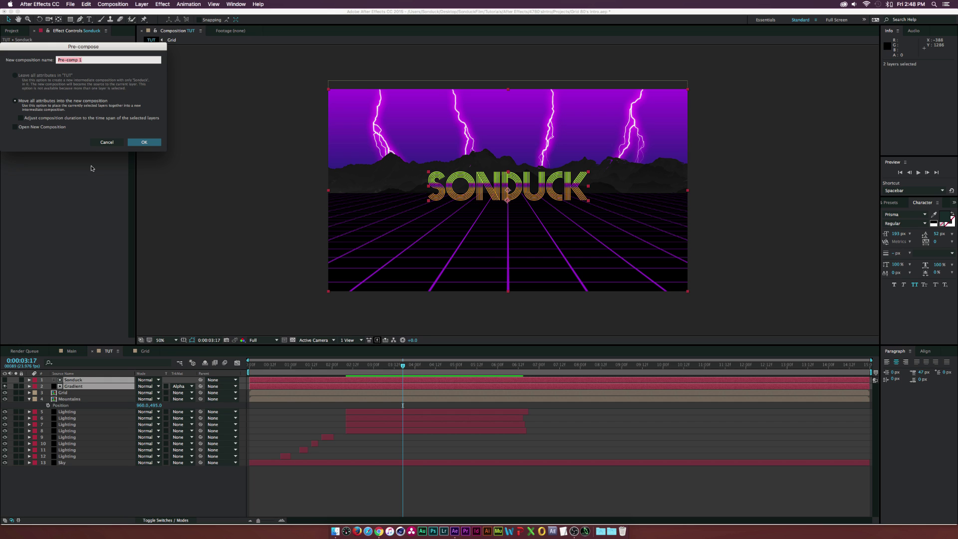
type("Text")
key("Return")
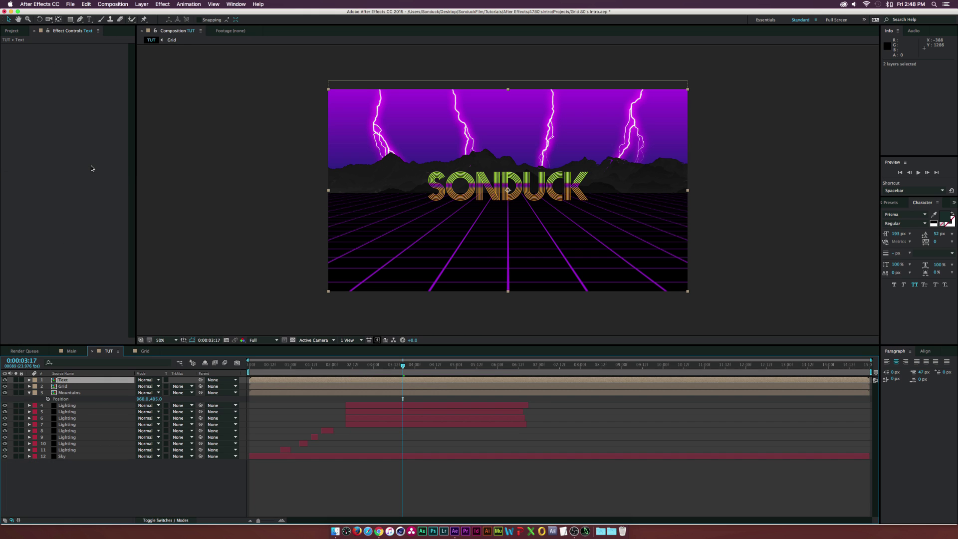
Step: Apply Bevel Alpha to the Text layer with an Edge Thickness of 8.10 and inspect the letters up close
left_click(163, 4)
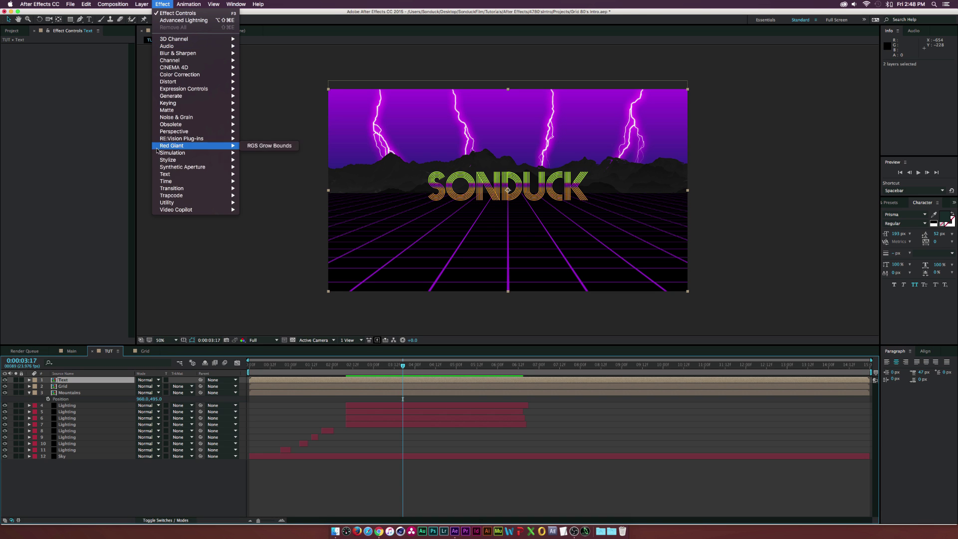
mouse_move(169, 133)
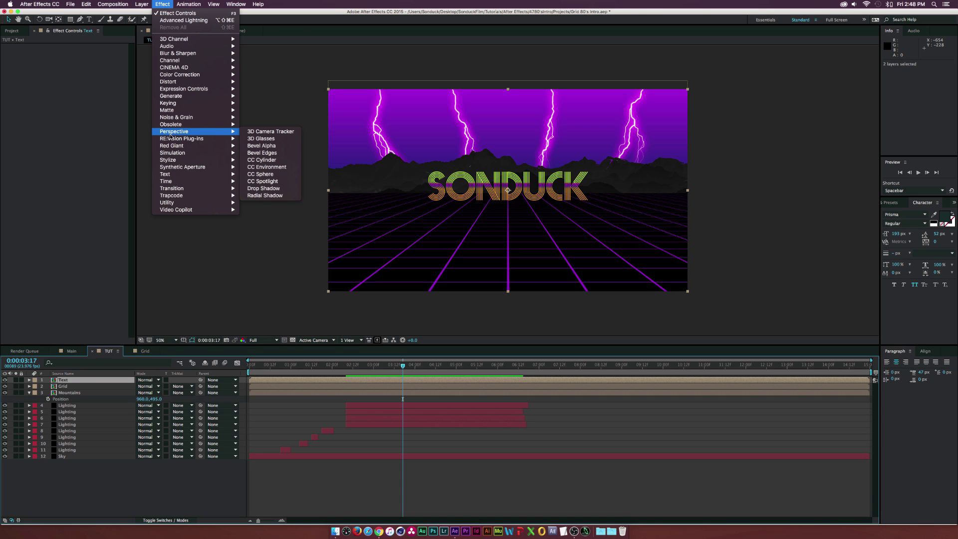
left_click(257, 146)
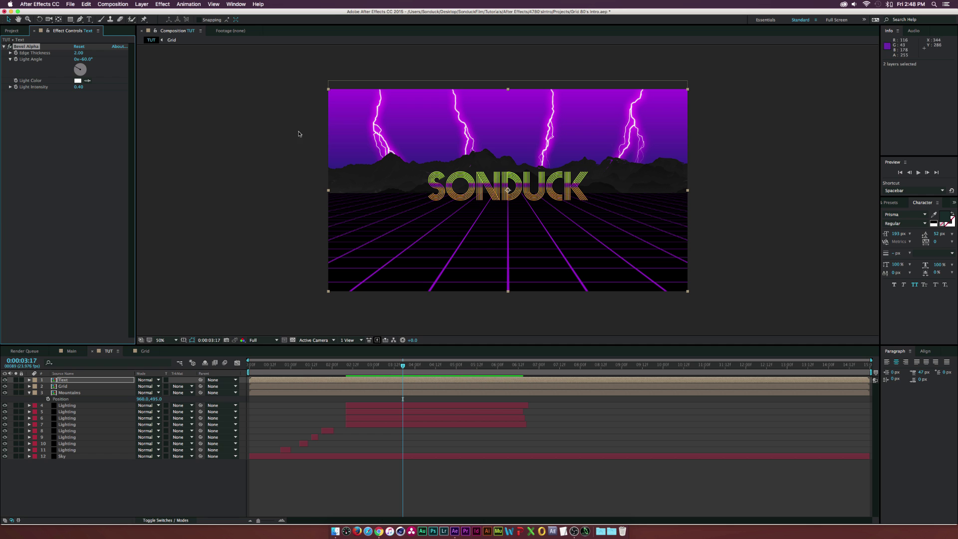
left_click_drag(77, 53, 103, 56)
key("period")
key("comma")
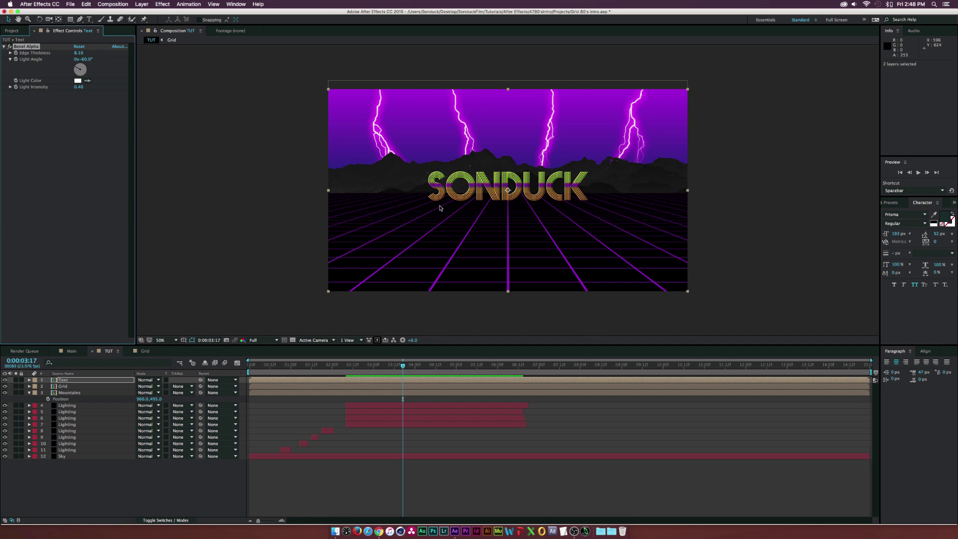
key("period")
key("comma")
Step: Add a Stroke layer style to the Text layer and expand the stroke's settings
left_click(145, 4)
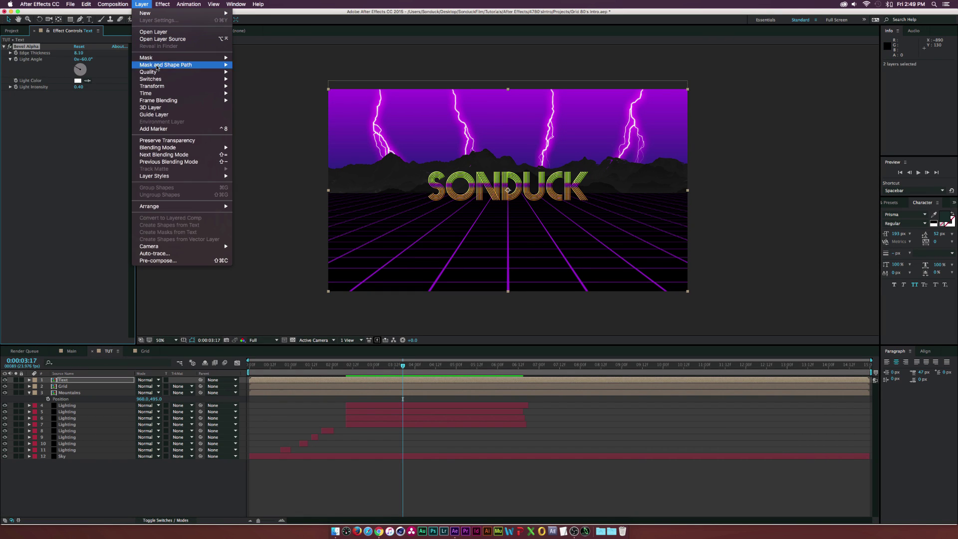
mouse_move(164, 175)
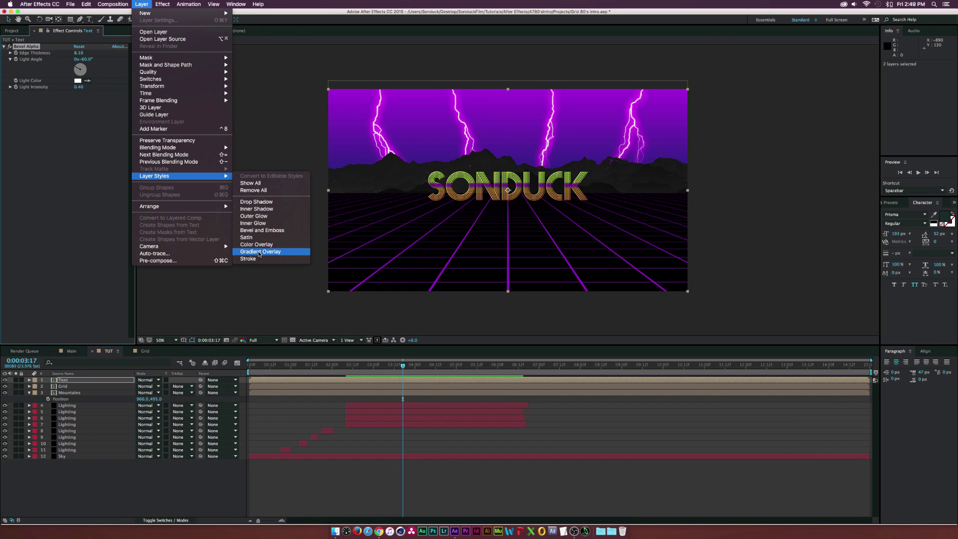
left_click(249, 258)
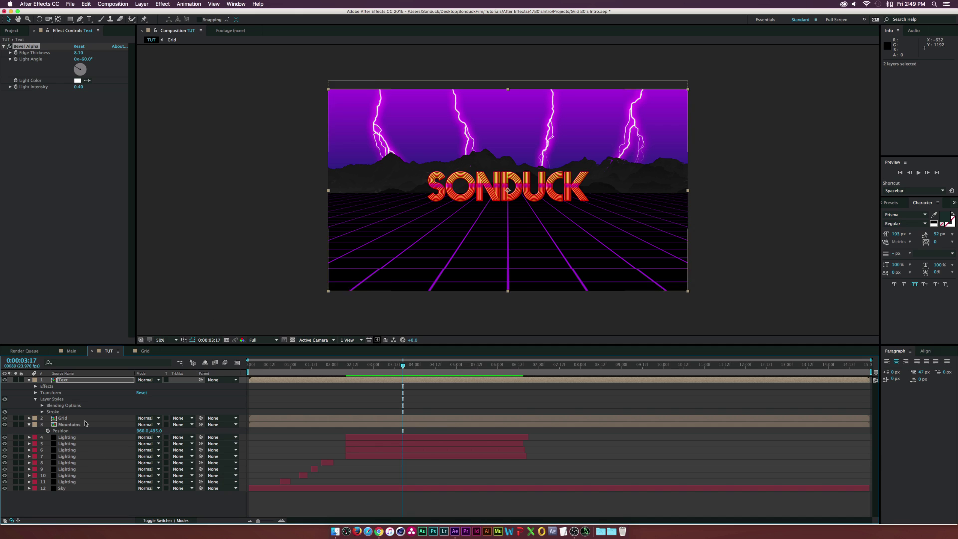
left_click(42, 411)
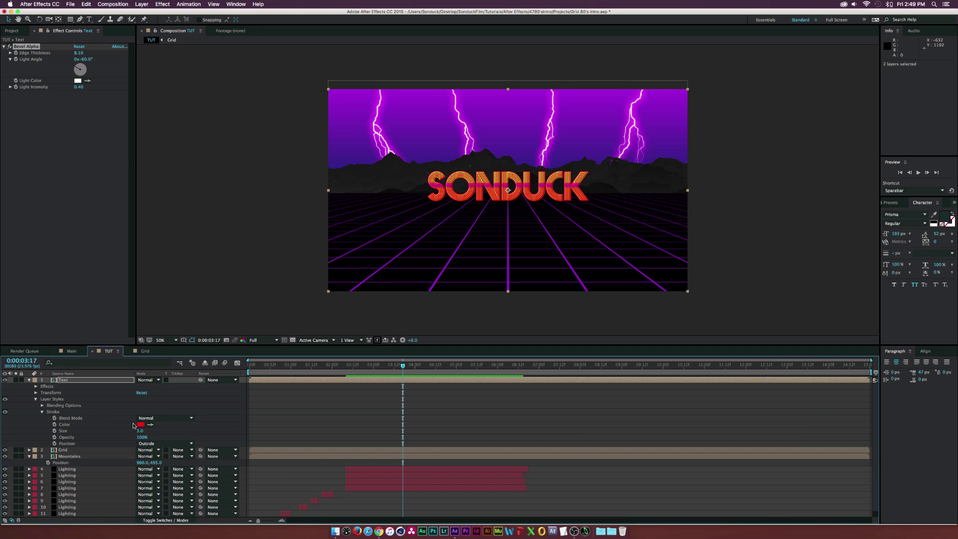
Step: Try orange FF7500 as the color of the Text layer's stroke
left_click(140, 424)
left_click_drag(110, 155, 106, 77)
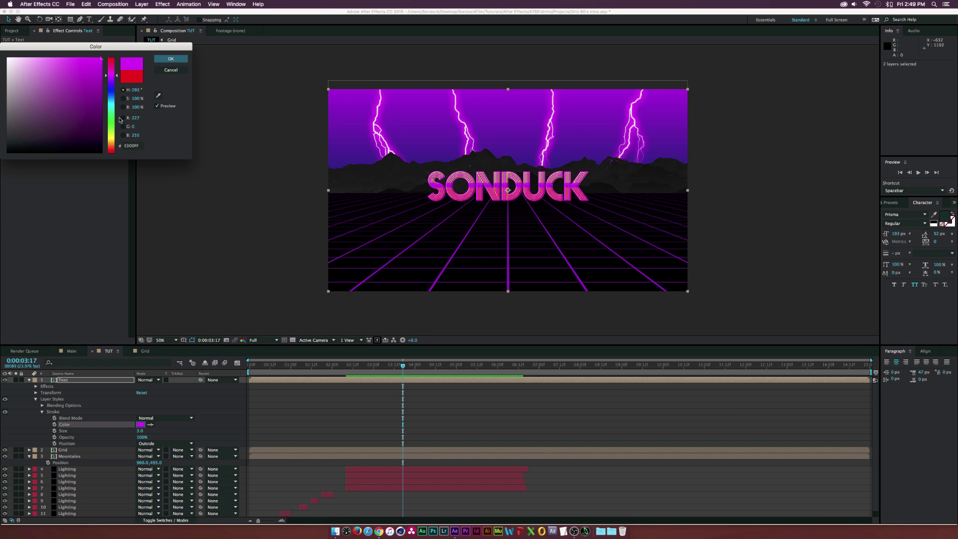
left_click_drag(114, 131, 112, 145)
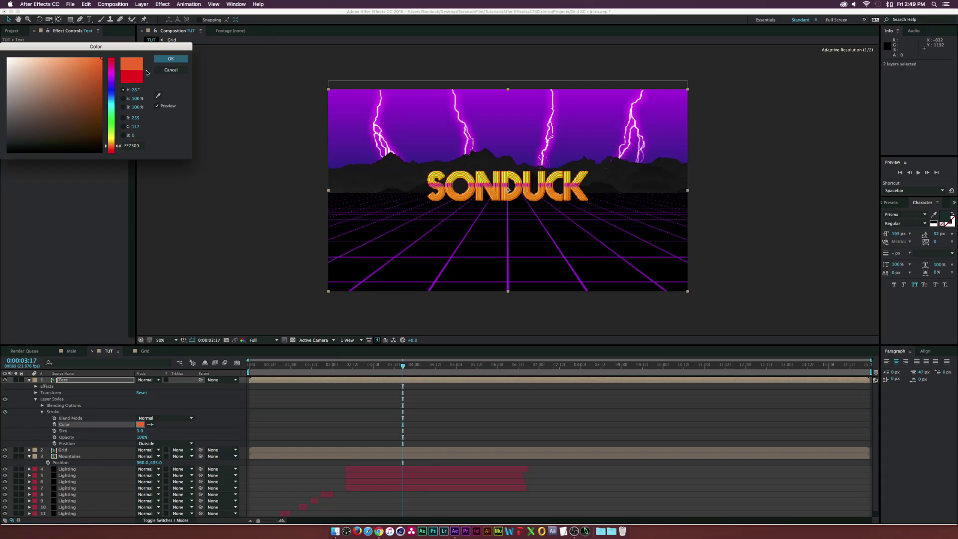
left_click(171, 59)
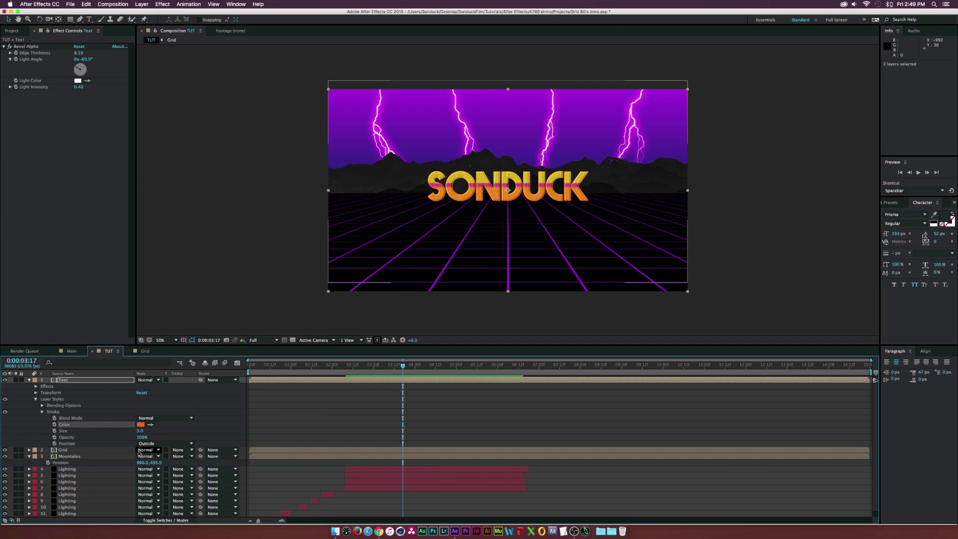
Step: Recolor the Text layer's stroke to a saturated blue and raise its size to 4.7
left_click(141, 424)
left_click_drag(111, 126, 109, 98)
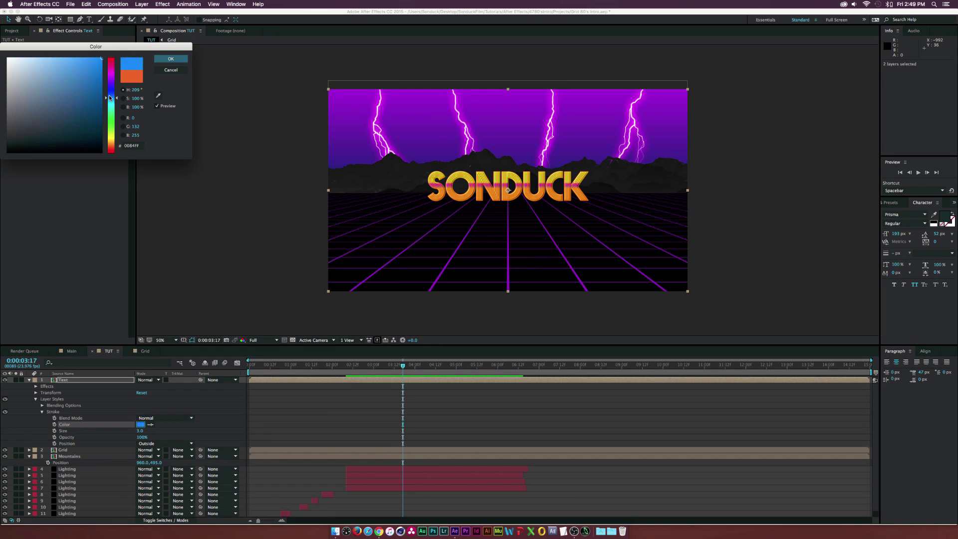
left_click(170, 59)
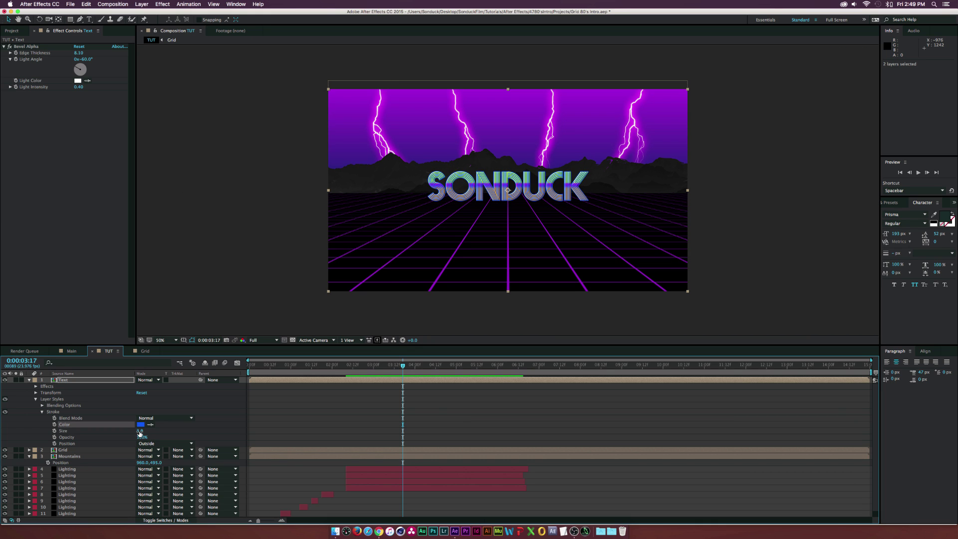
left_click_drag(140, 431, 142, 430)
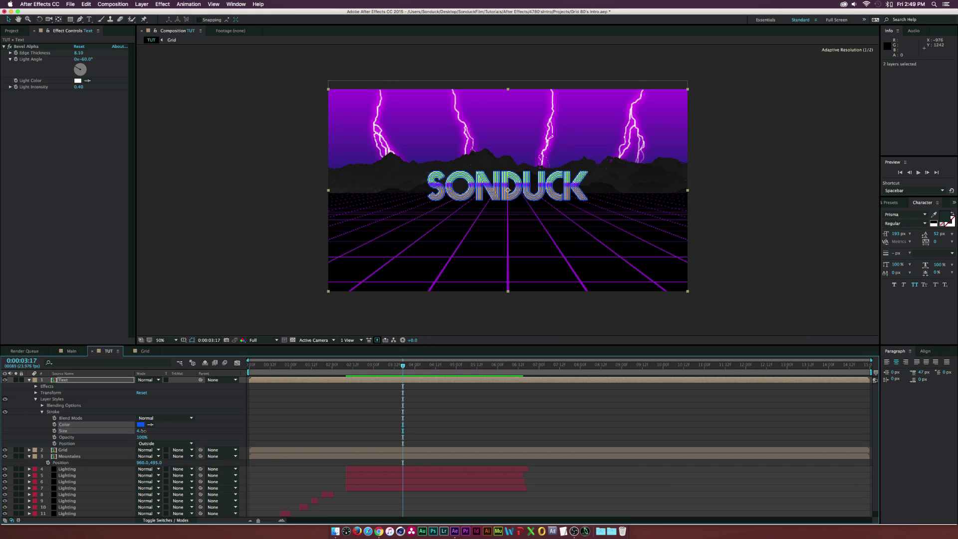
left_click(181, 426)
Step: Make the Text layer 3D and set a Position keyframe on it at 0:00:02:09
left_click(63, 380)
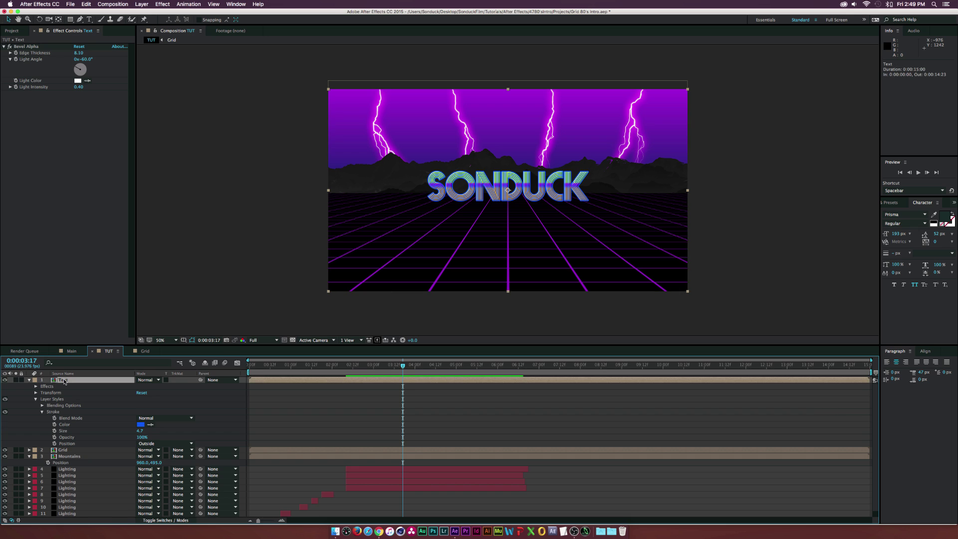
left_click(148, 520)
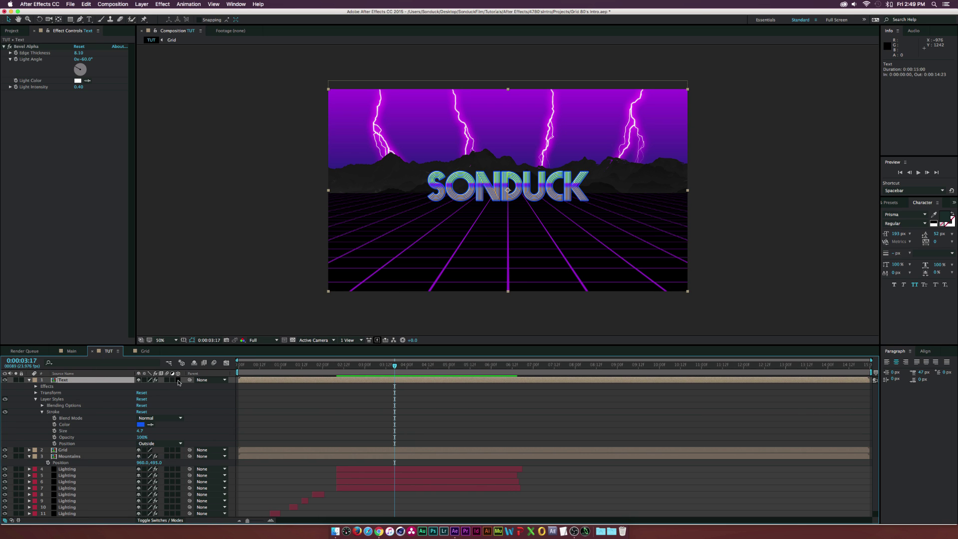
left_click(178, 380)
key("p")
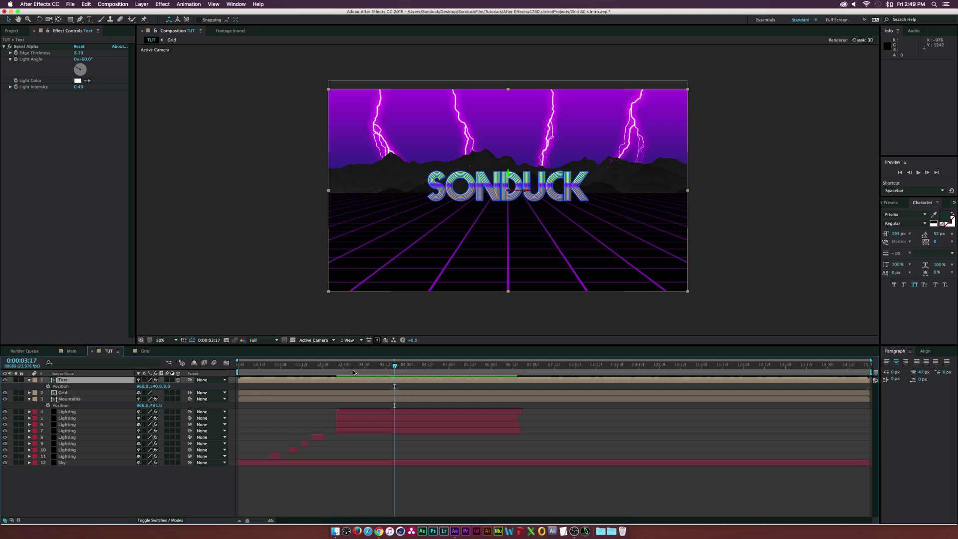
mouse_move(341, 369)
left_mouse_down()
mouse_move(320, 368)
mouse_move(338, 372)
left_mouse_up()
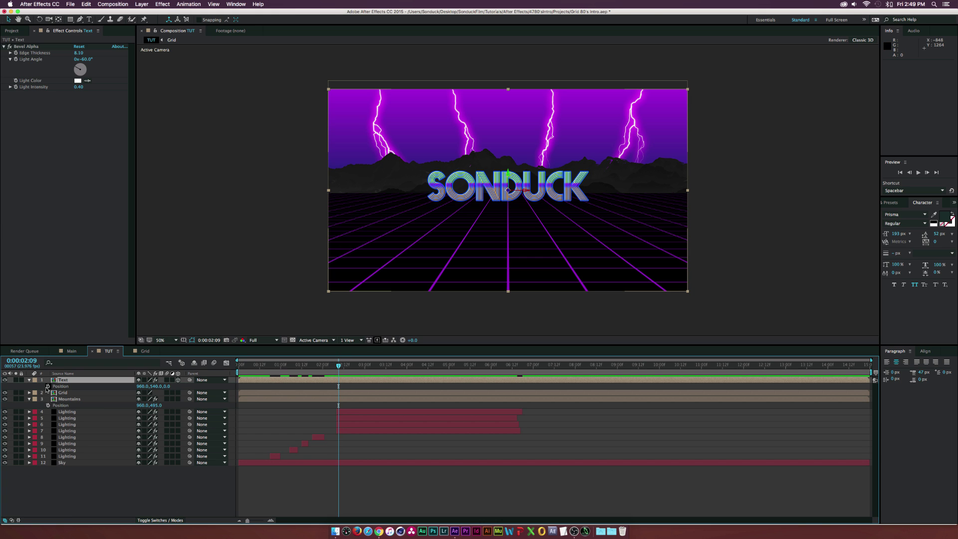
key("alt+shift+p")
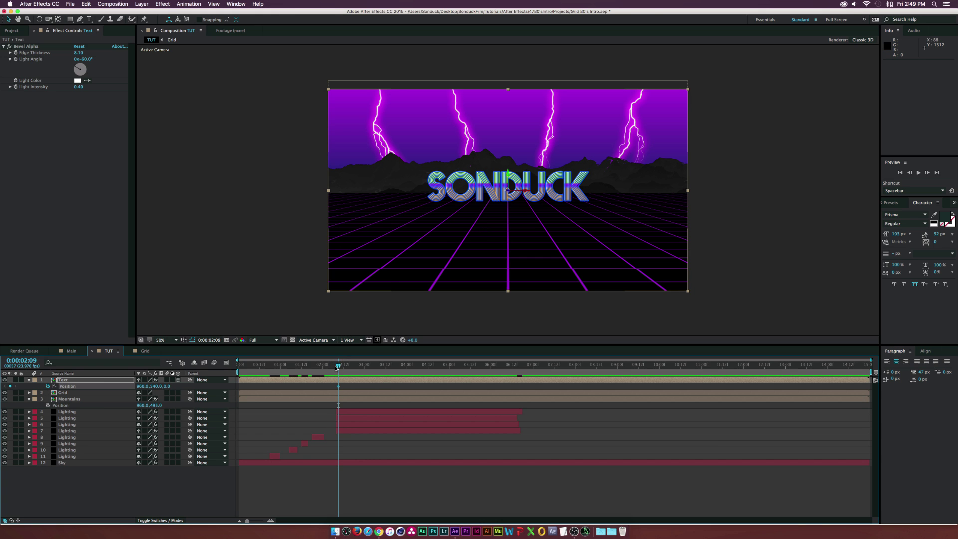
Step: Keyframe the Text layer far toward the camera in Z at 0:00:01:11 and ease its Position keyframe at 0:00:02:09
left_click_drag(336, 368, 299, 371)
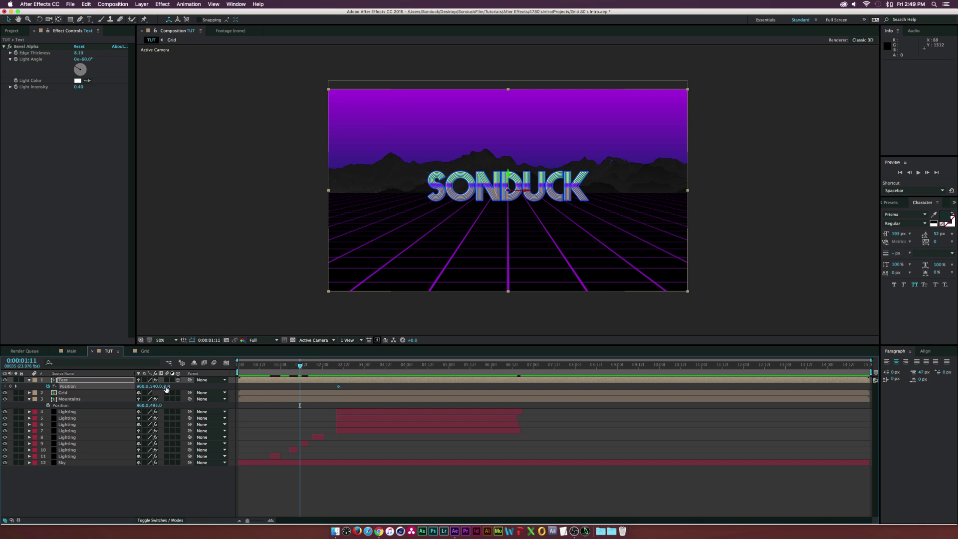
left_click_drag(168, 386, 145, 387)
left_click_drag(299, 364, 355, 386)
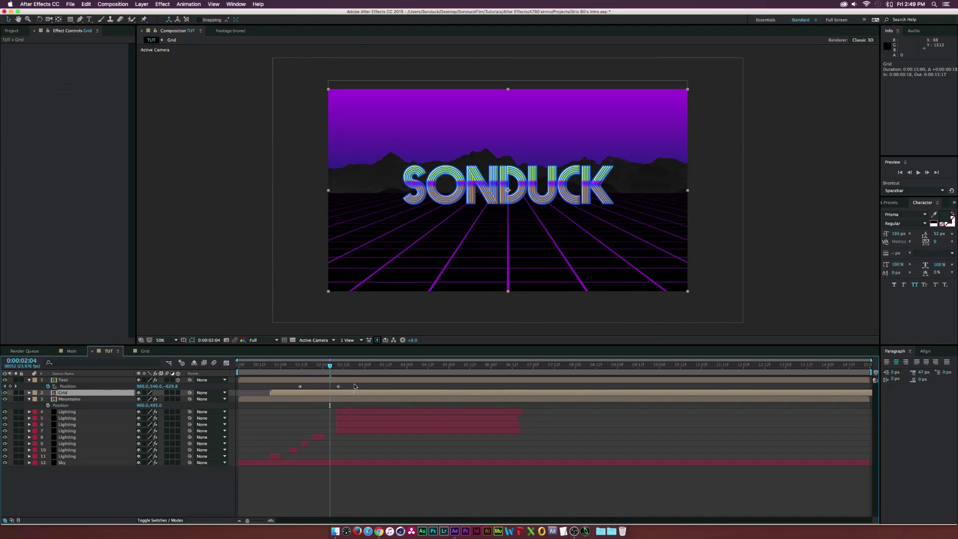
key("ctrl+z")
left_click(328, 381)
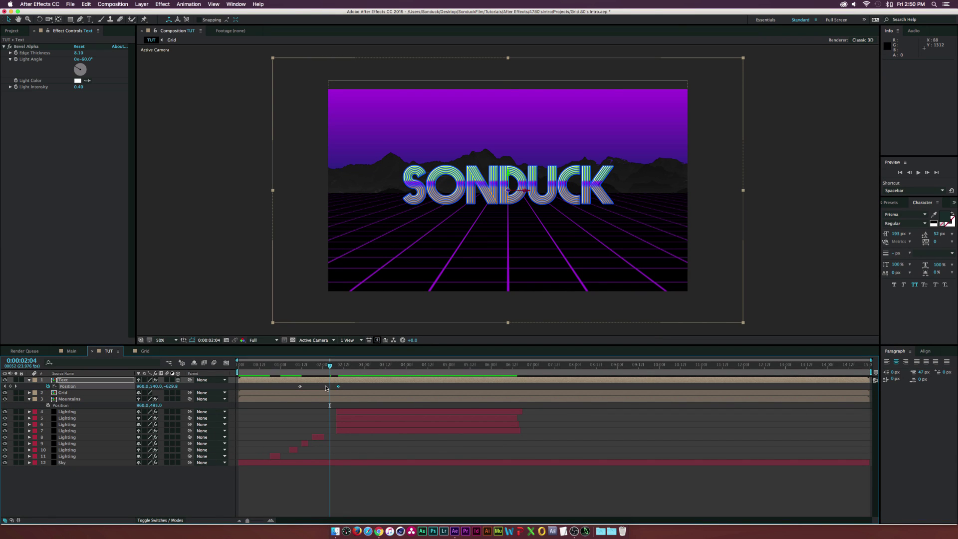
mouse_move(329, 364)
left_mouse_down()
mouse_move(303, 372)
mouse_move(336, 369)
left_mouse_up()
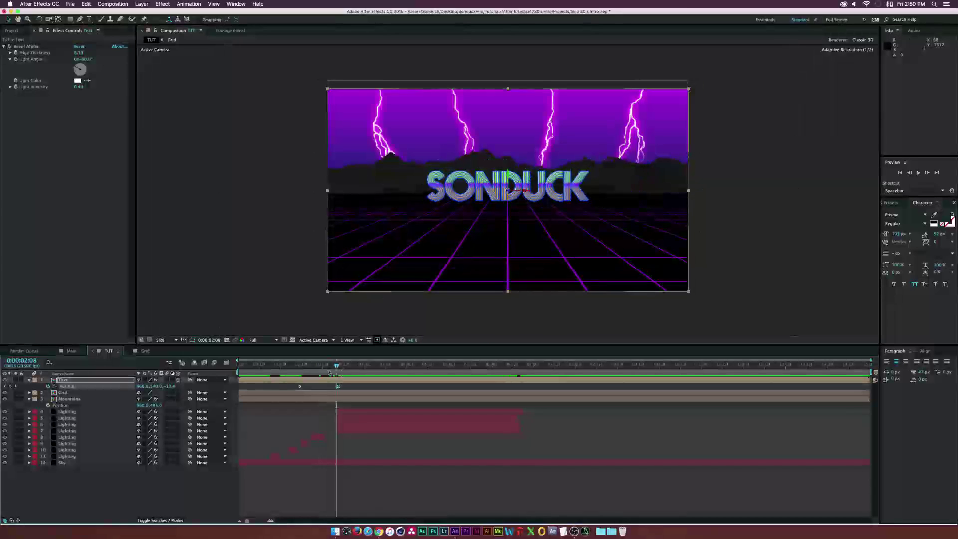
Step: Pre-compose the Text layer into a composition named Text Echo, moving all attributes into it
left_click(95, 380)
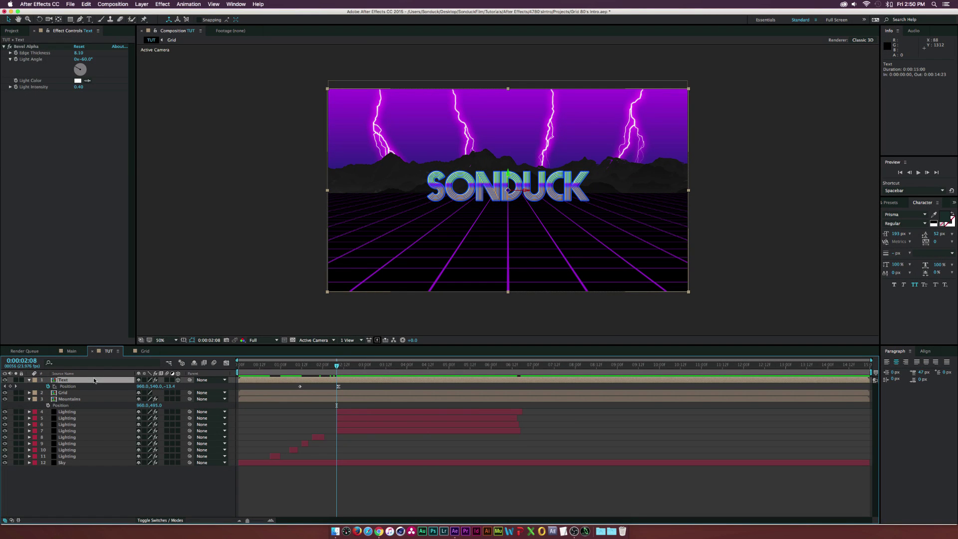
key("super+shift+c")
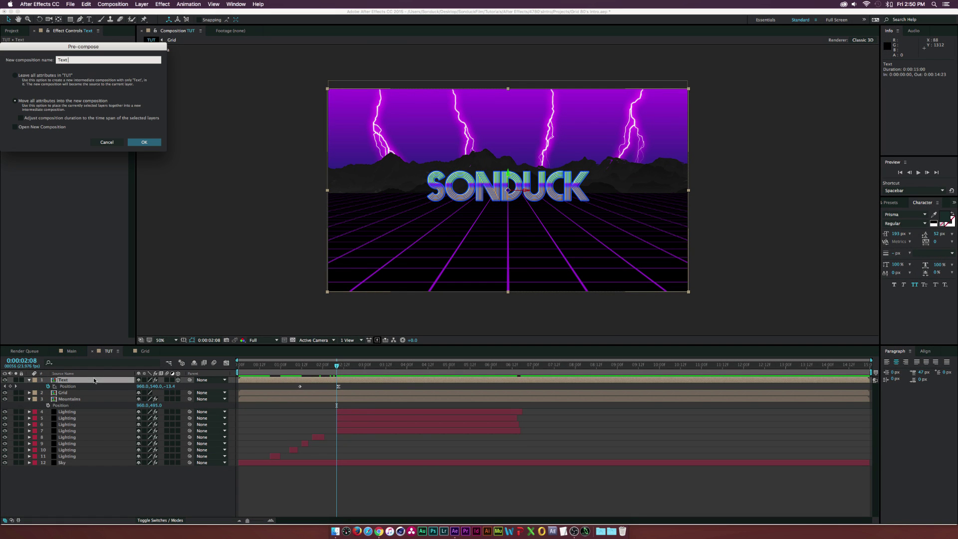
key("Return")
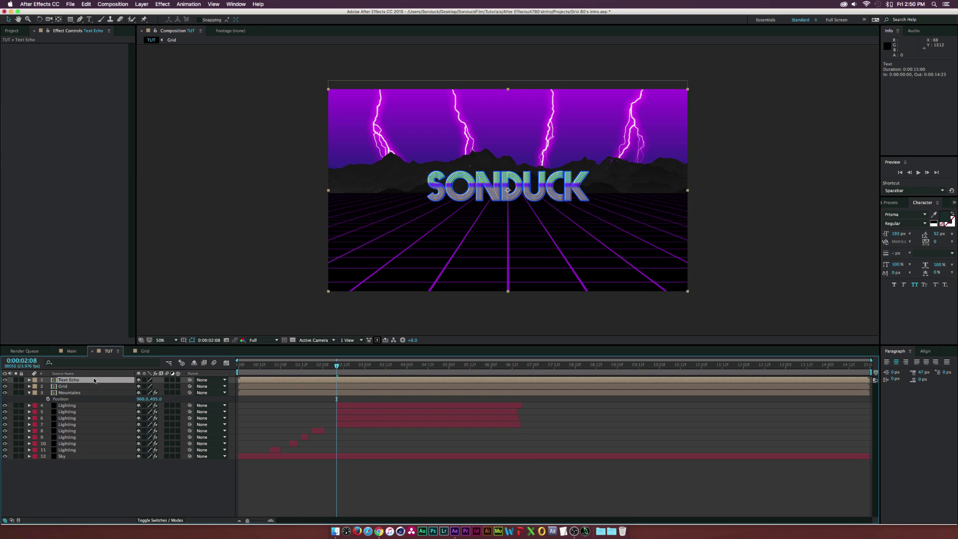
Step: Apply the Echo effect to the Text Echo layer and set the number of echoes to 5
left_click(163, 4)
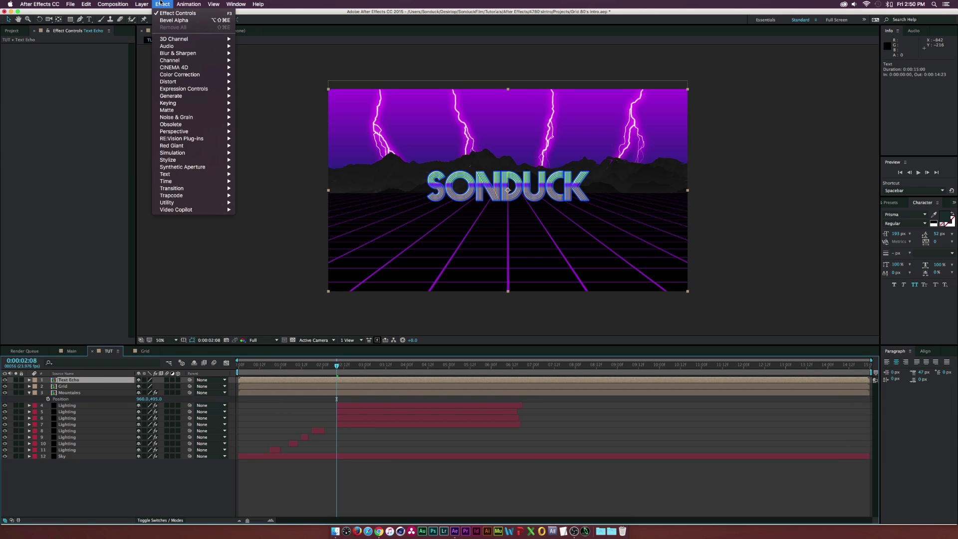
mouse_move(169, 181)
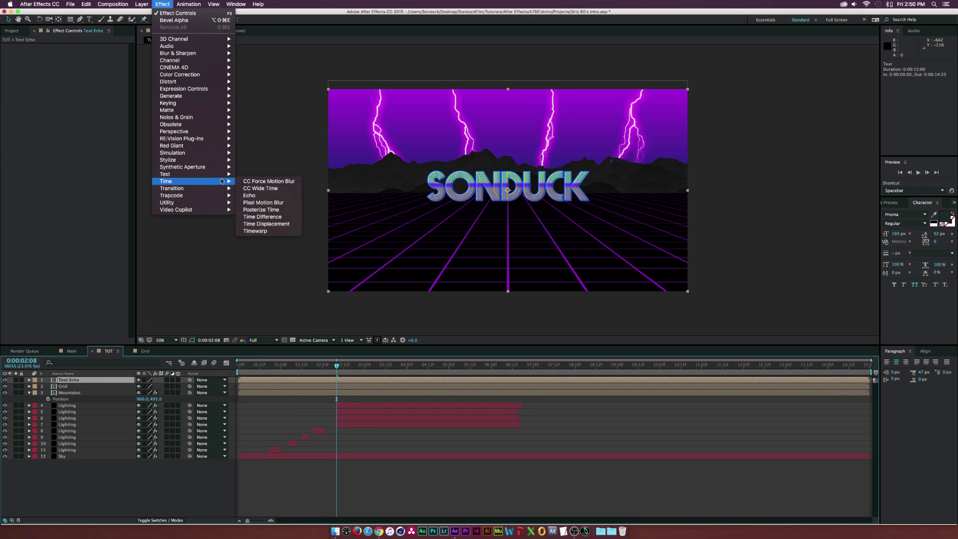
left_click(257, 197)
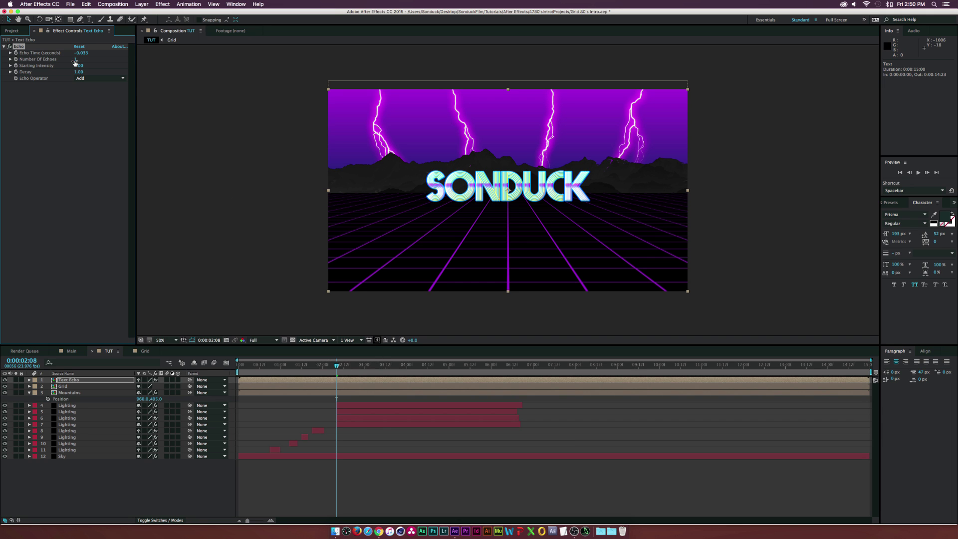
key("Return")
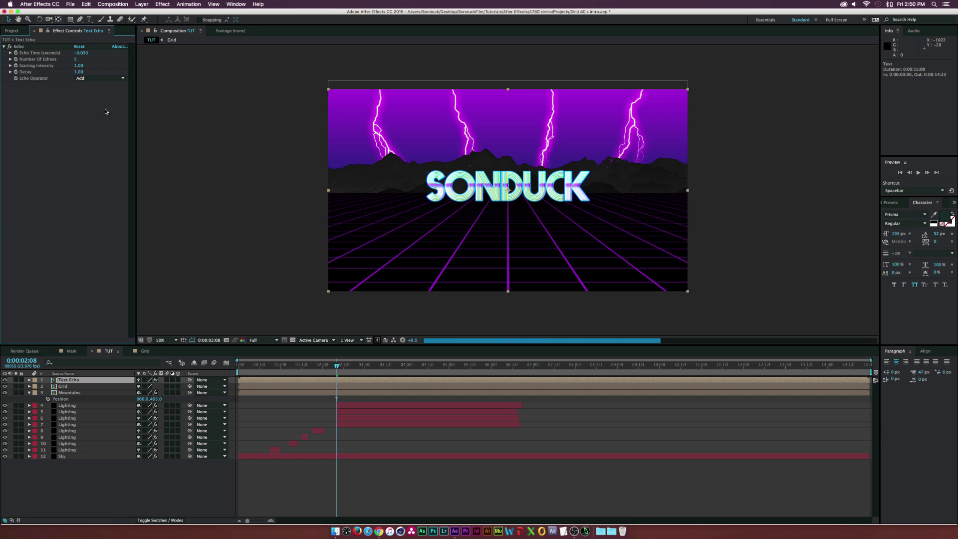
Step: Set the Echo Operator to Maximum and scrub through the title's fly-in to check the trails
left_click(96, 78)
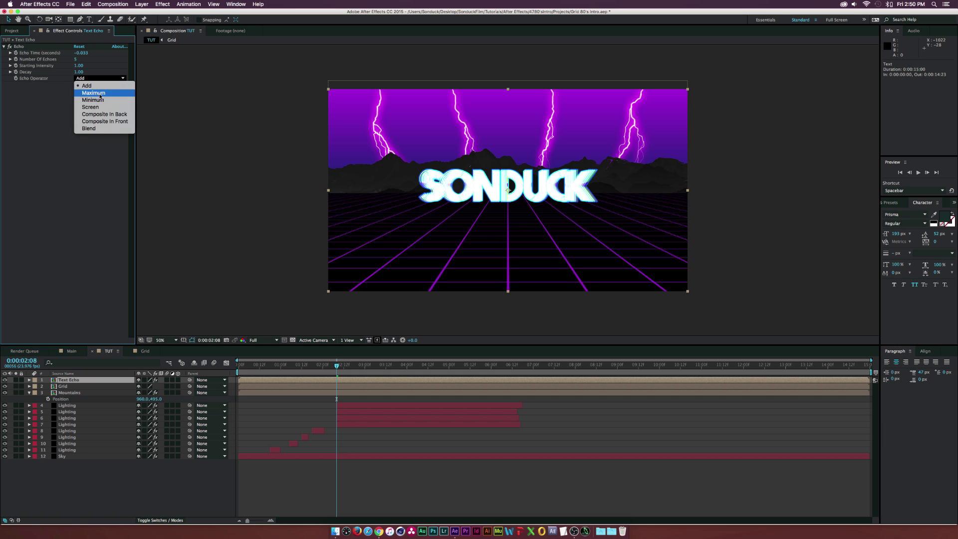
left_click(98, 93)
left_click_drag(335, 368, 312, 367)
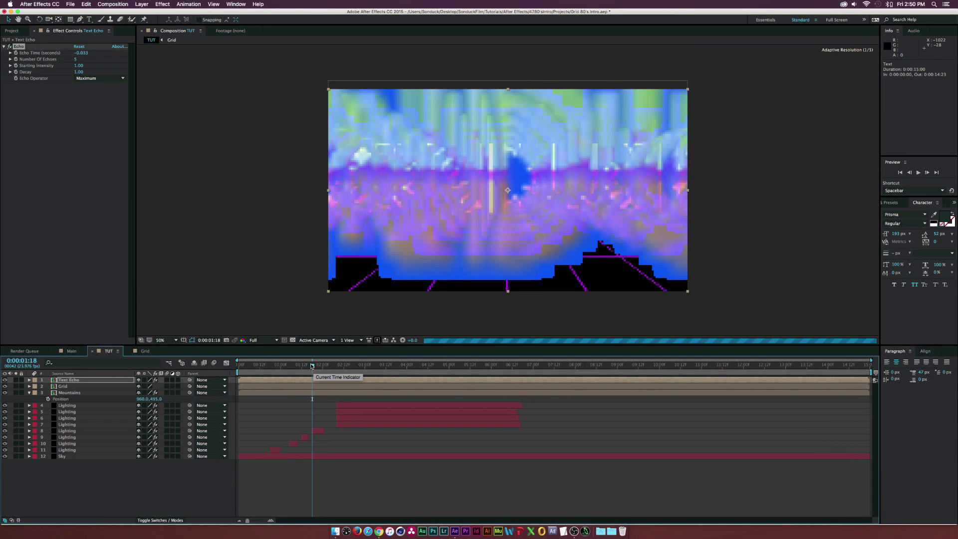
left_click_drag(312, 366, 331, 367)
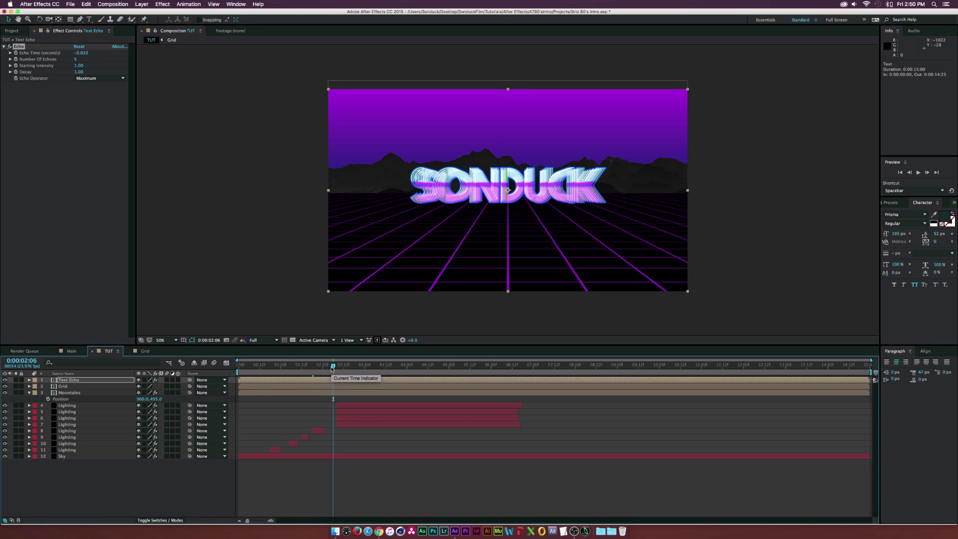
Step: Compare the Minimum and Add echo operators on the title at 0:00:02:06, then return to Maximum
left_click(103, 79)
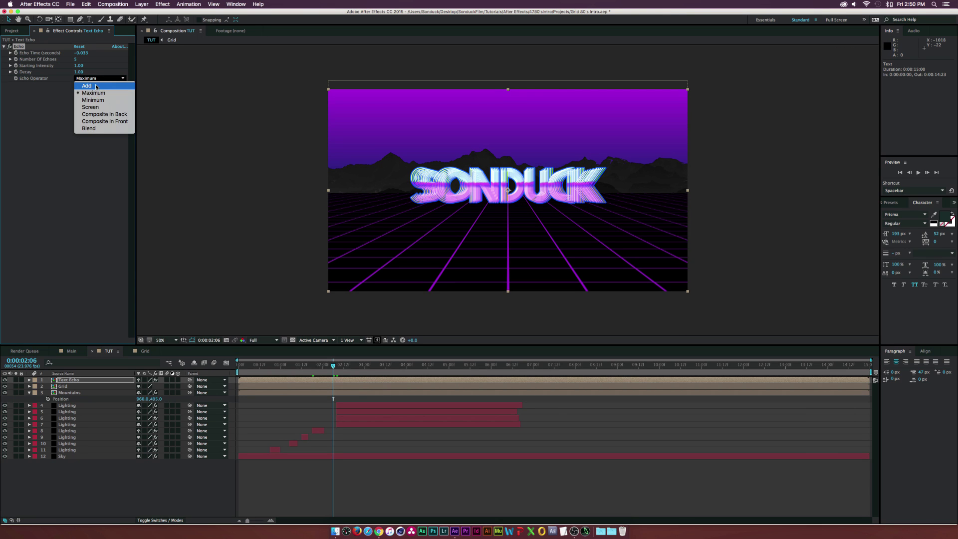
left_click(94, 100)
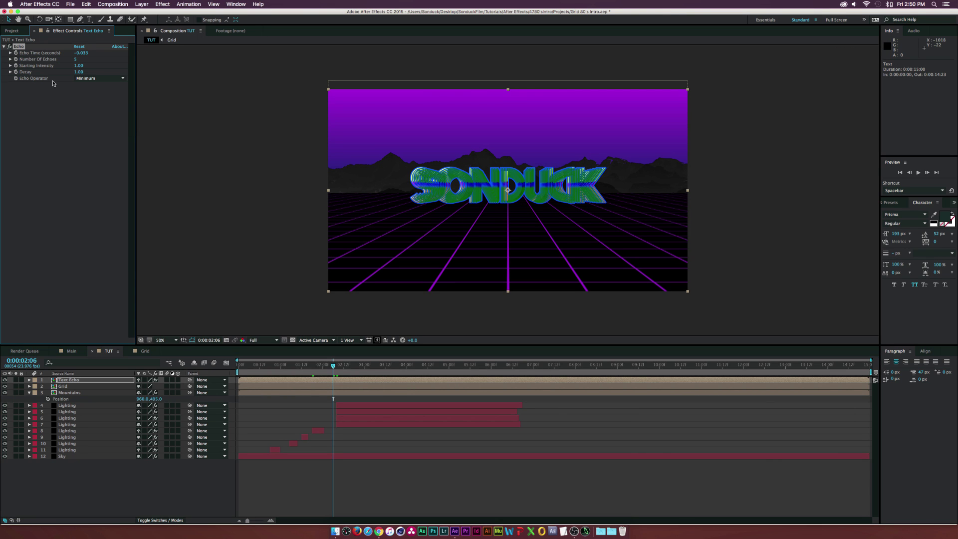
left_click(86, 78)
left_click(86, 82)
left_click(86, 79)
left_click(88, 81)
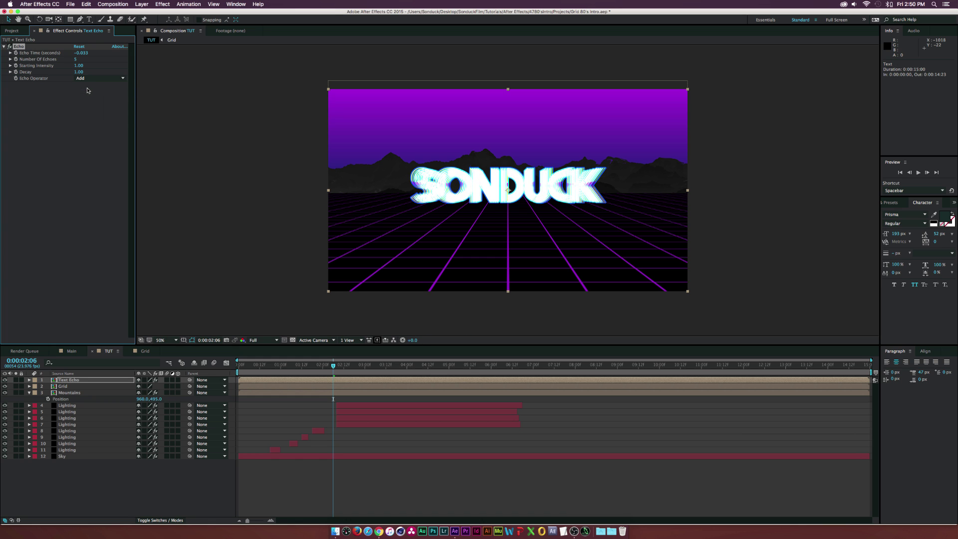
left_click(87, 78)
left_click(87, 91)
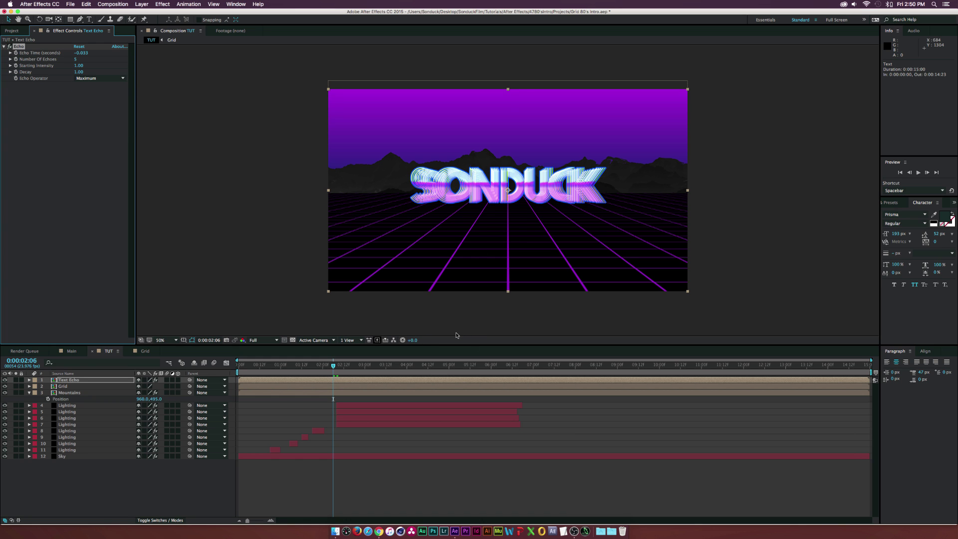
Step: Scrub through the title's fly-in to 0:00:03:05, then solo the Grid and Mountains layers
left_click(329, 361)
left_click_drag(338, 361, 376, 370)
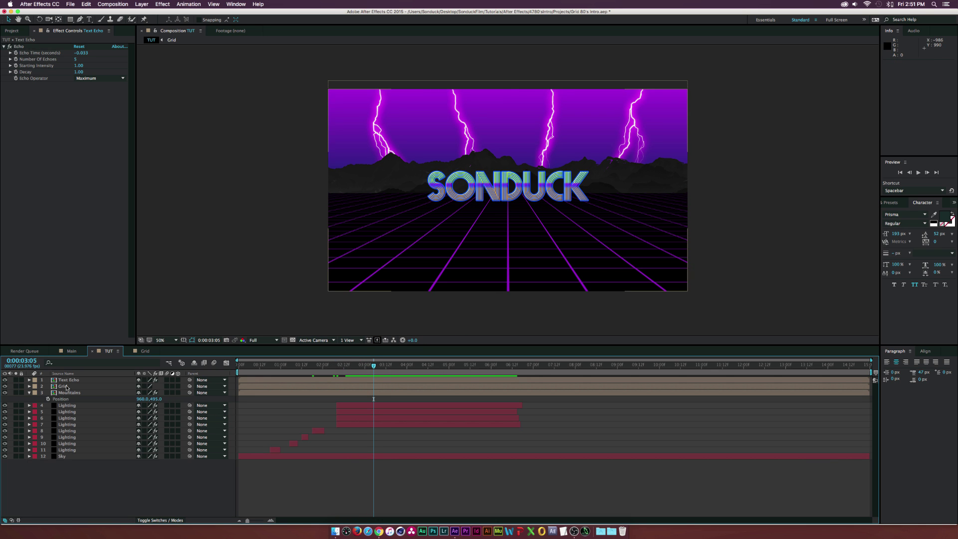
left_click(66, 387)
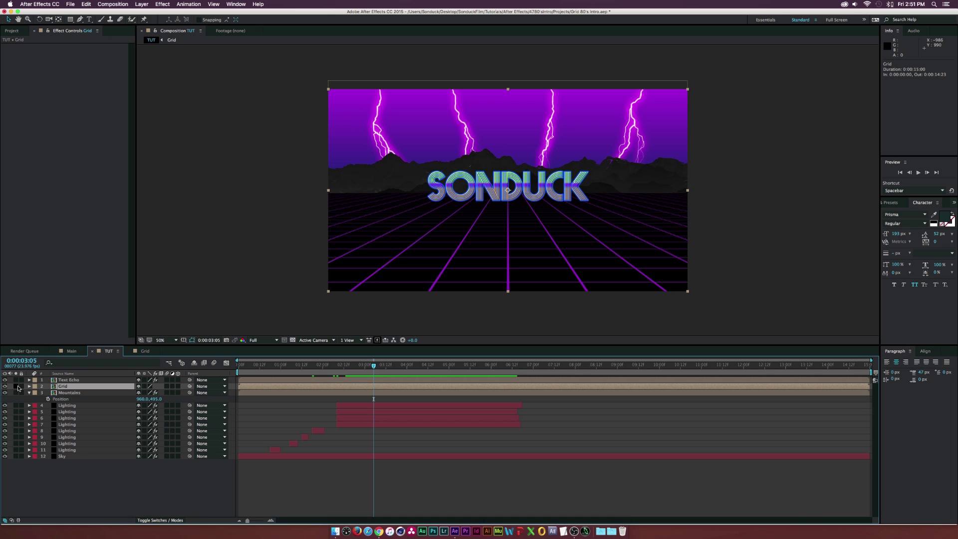
left_click_drag(16, 387, 16, 393)
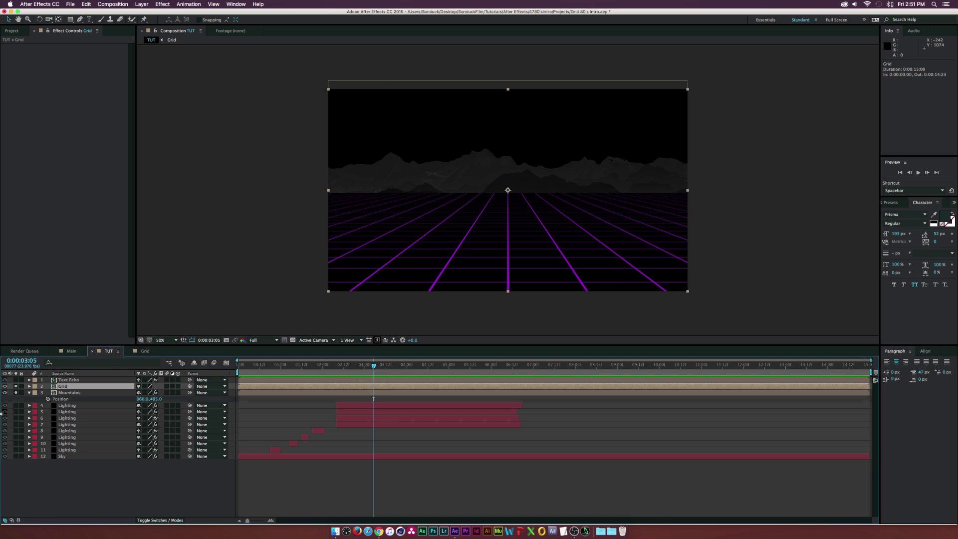
Step: Draw a thin full-width rectangular mask over the Grid layer's horizon edge and set its mode to Subtract
left_click(72, 19)
left_click_drag(305, 181, 709, 200)
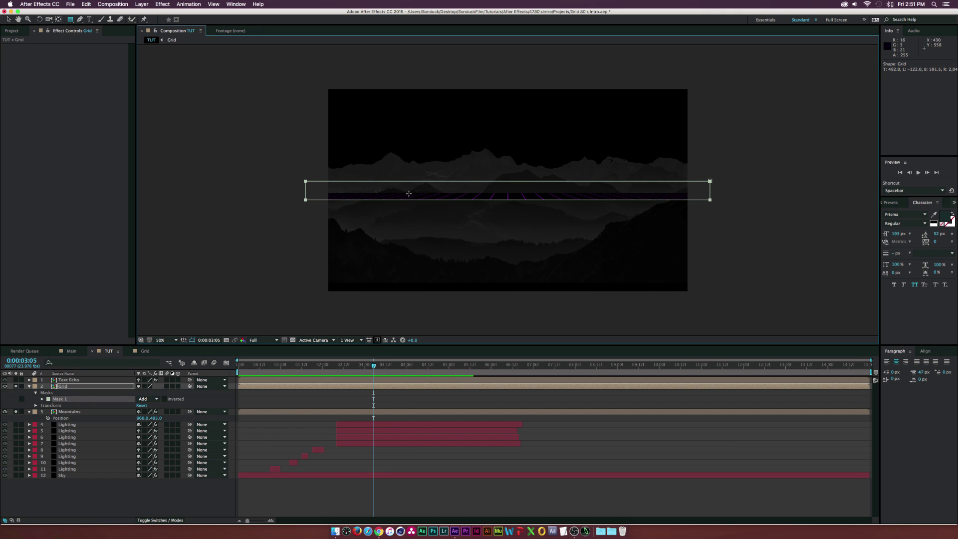
left_click(145, 398)
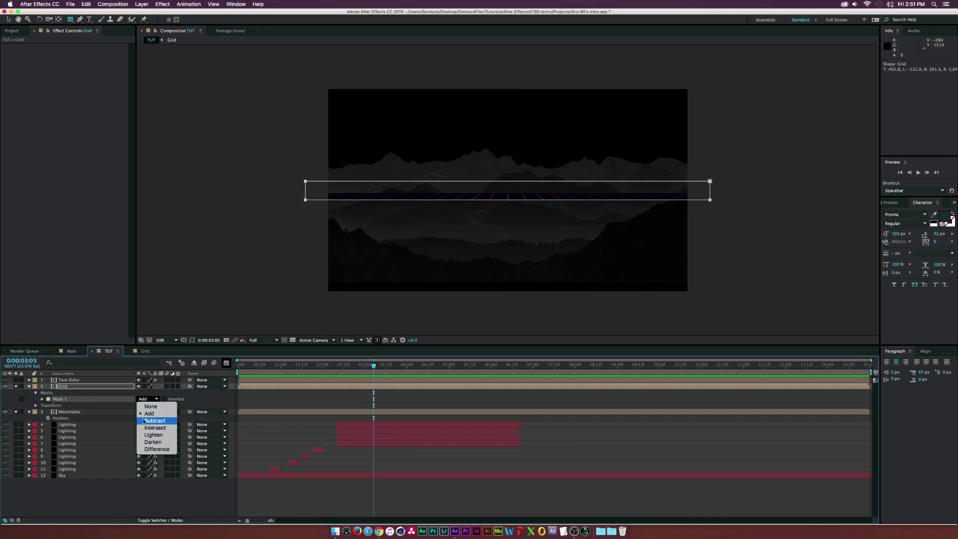
left_click(143, 418)
Step: Feather the Grid mask by 77 pixels and turn off solo for the Grid and Mountains layers
key("f")
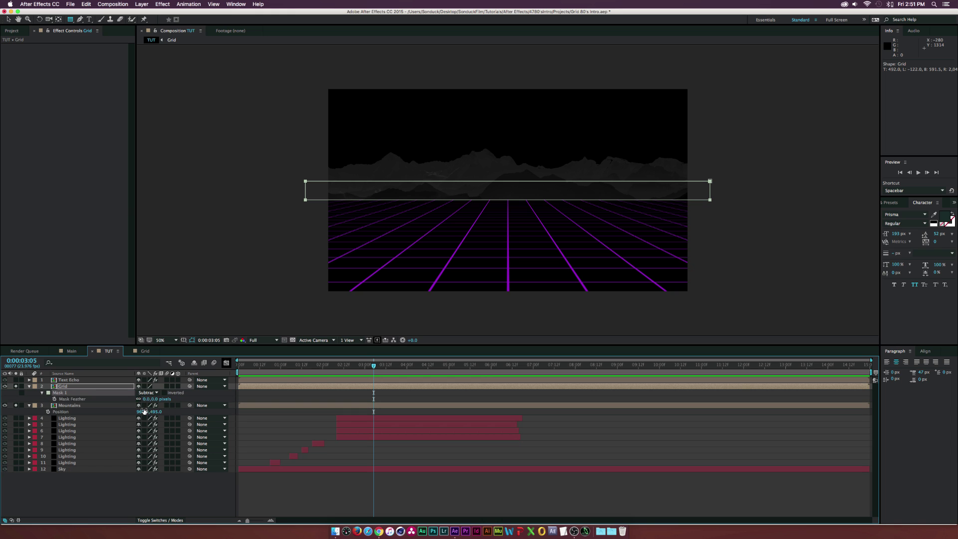
mouse_move(147, 402)
left_mouse_down()
mouse_move(191, 402)
mouse_move(139, 398)
left_mouse_up()
left_click(144, 488)
left_click(142, 489)
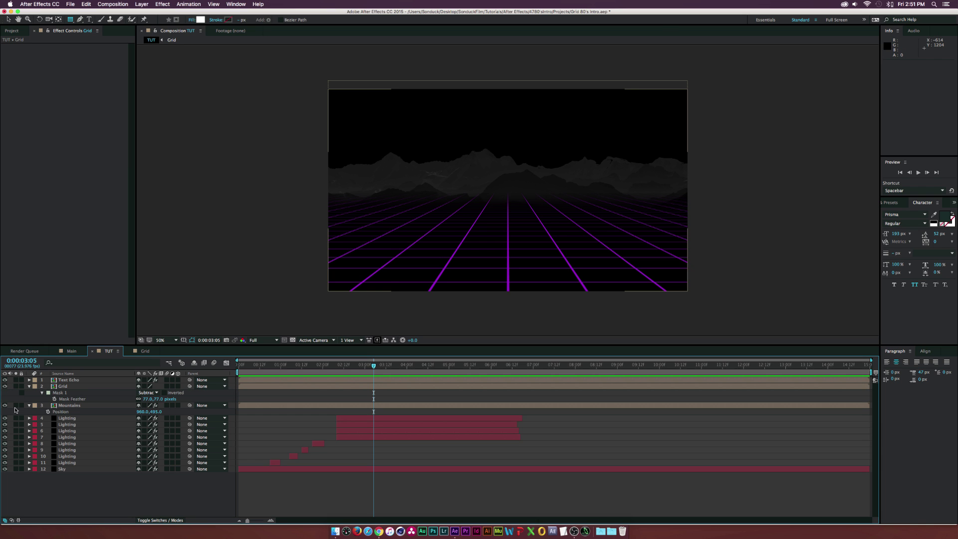
Step: Create an adjustment layer above all layers and apply Add Grain to it with Viewing Mode set to Final Output
left_click(145, 4)
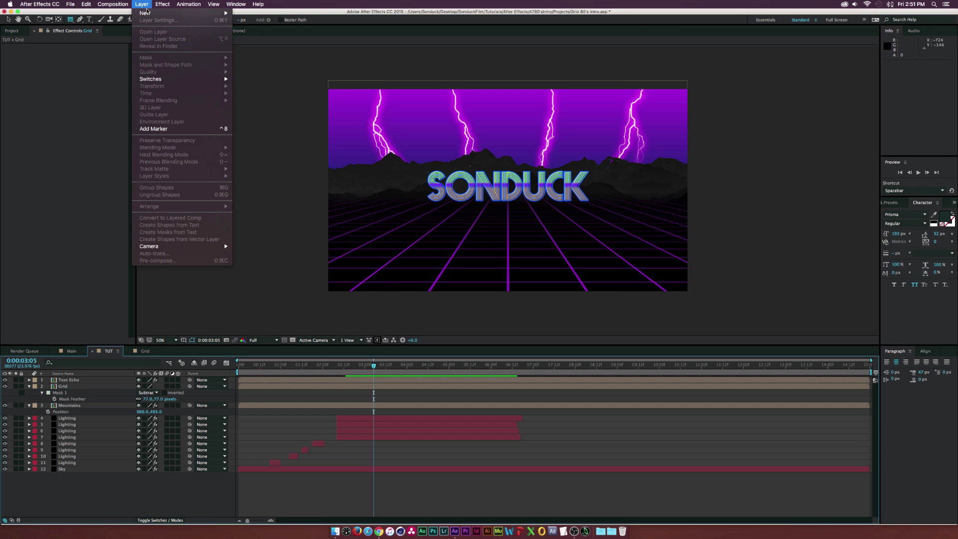
mouse_move(227, 14)
left_click(253, 58)
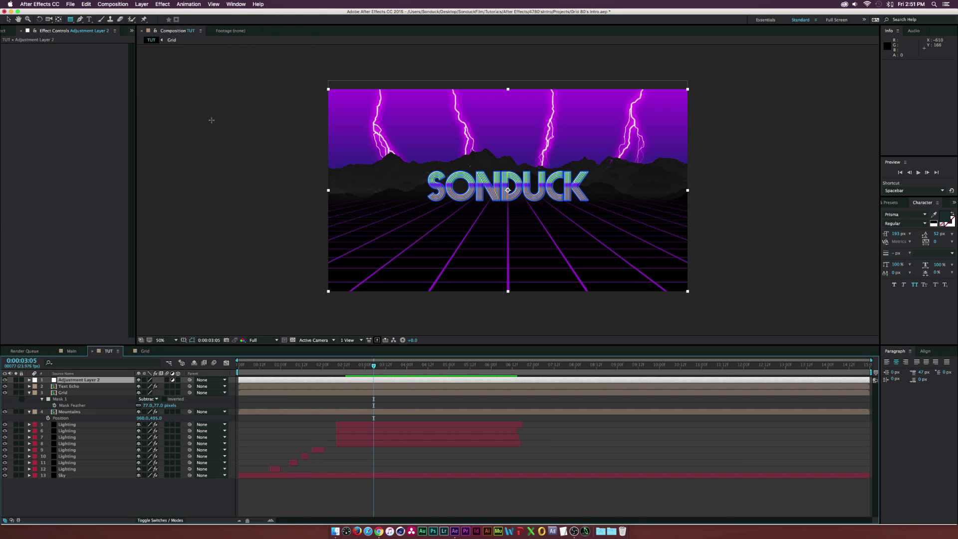
left_click(162, 4)
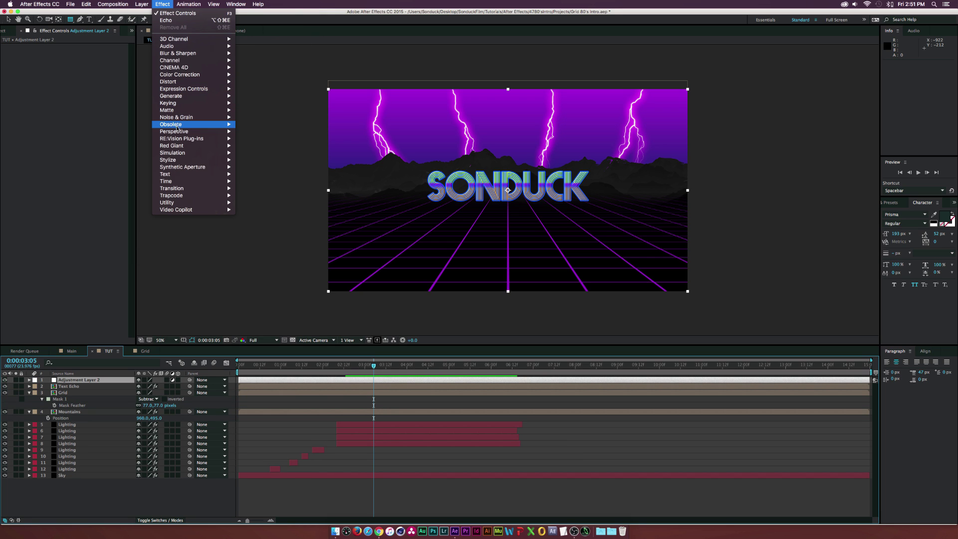
mouse_move(211, 125)
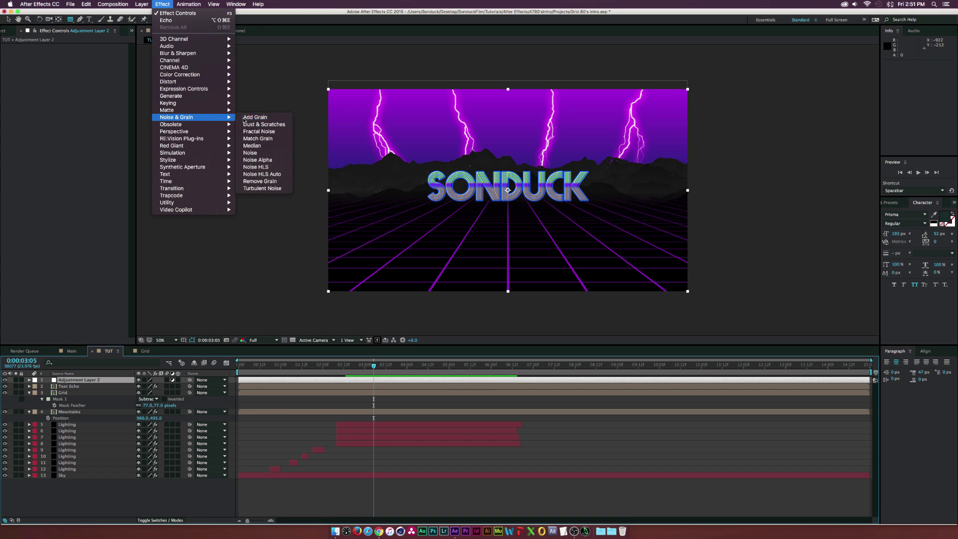
left_click(250, 120)
left_click(100, 53)
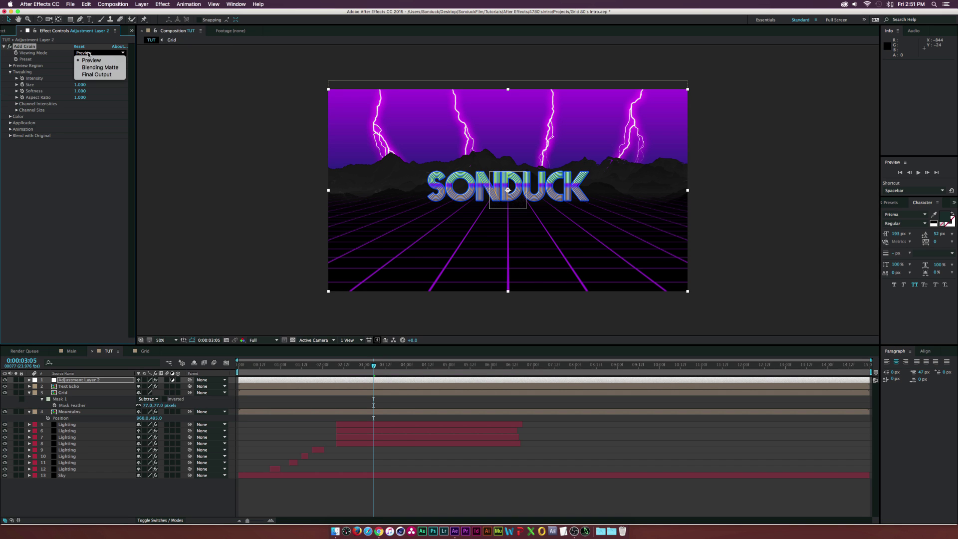
left_click(95, 75)
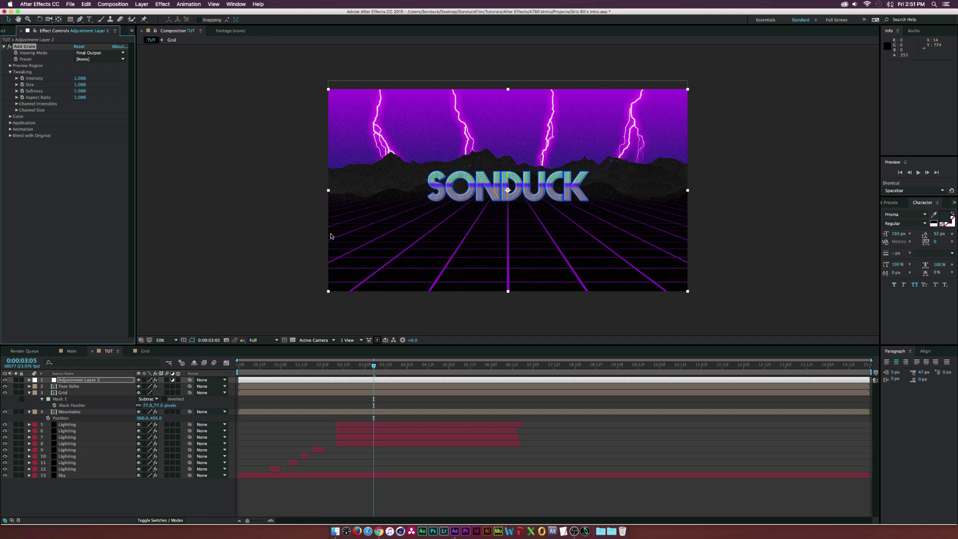
Step: Apply Curves to the adjustment layer, raising the RGB curve's black point and lowering its white point for a faded look
left_click(95, 367)
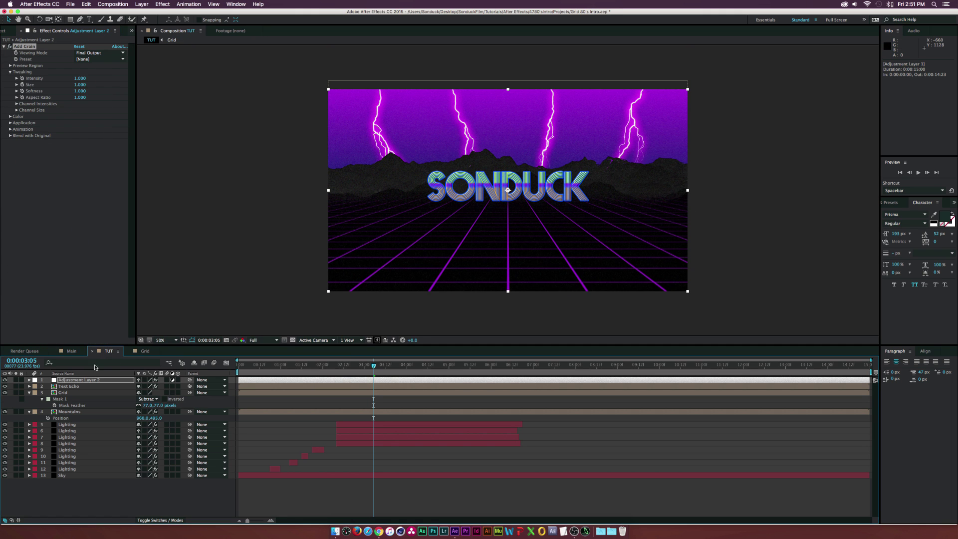
left_click(161, 4)
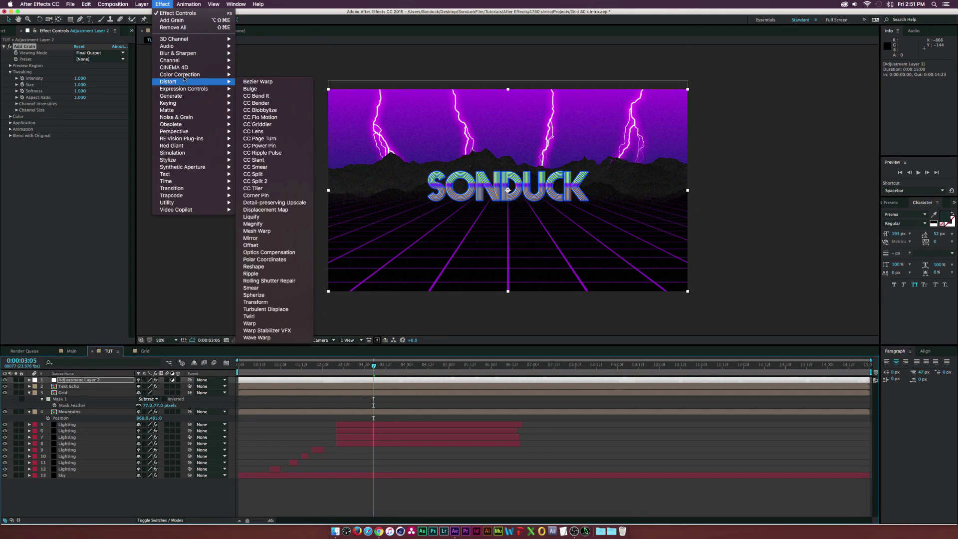
mouse_move(190, 74)
left_click(251, 202)
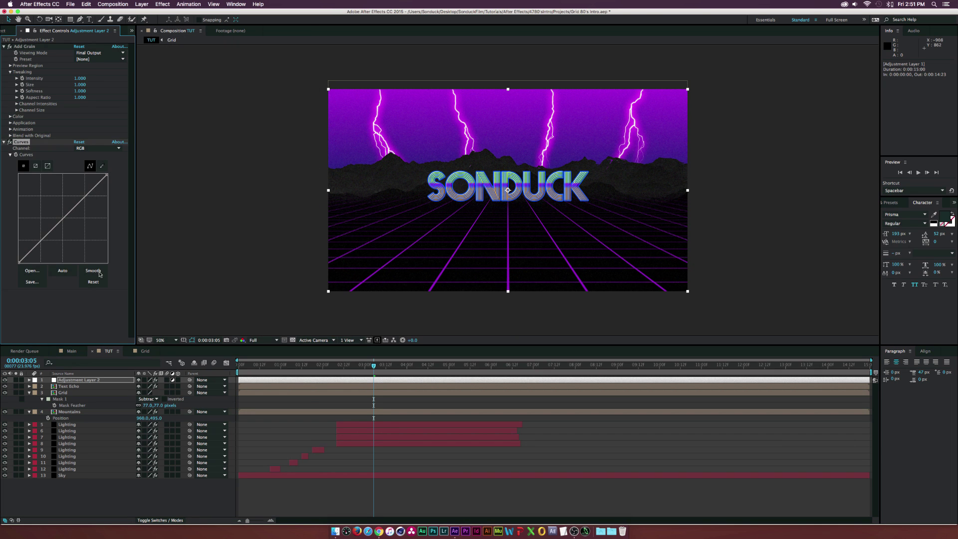
left_click_drag(19, 263, 22, 264)
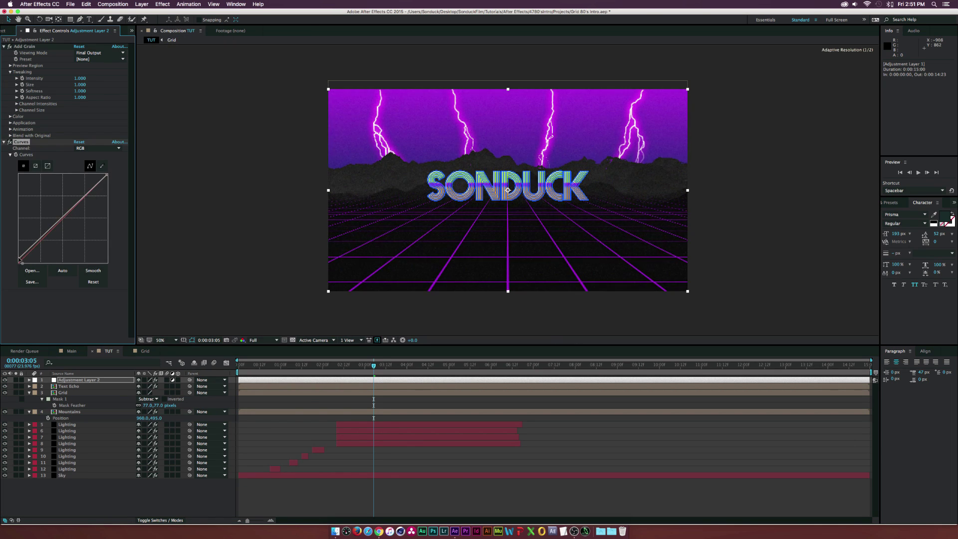
left_click_drag(108, 175, 109, 178)
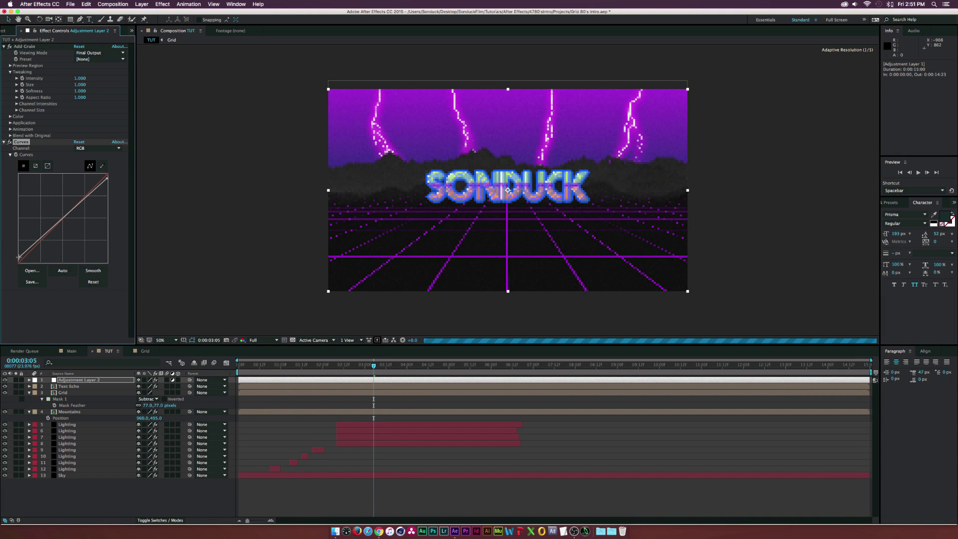
left_click_drag(108, 181, 108, 182)
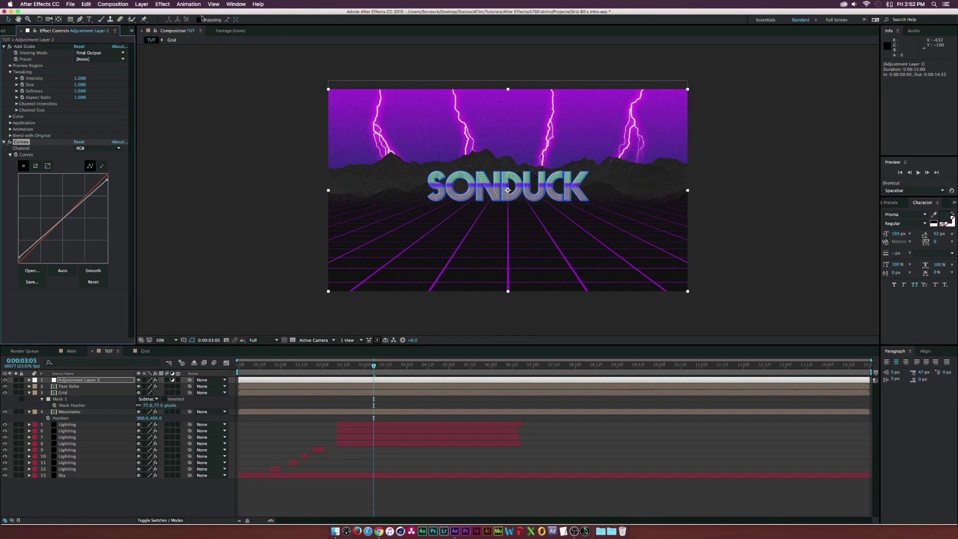
Step: Apply the Glow effect to the adjustment layer and set its threshold to 80%
left_click(158, 3)
mouse_move(199, 159)
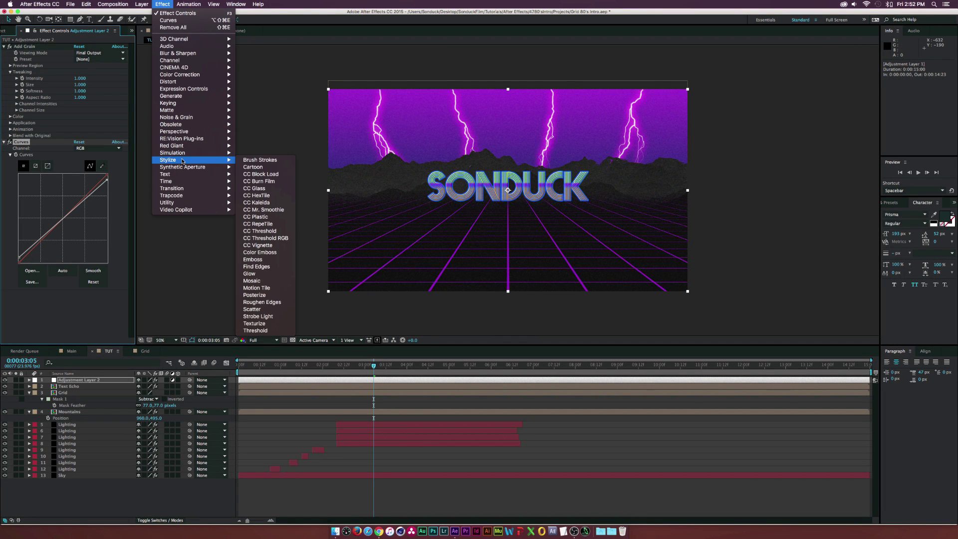
left_click(252, 274)
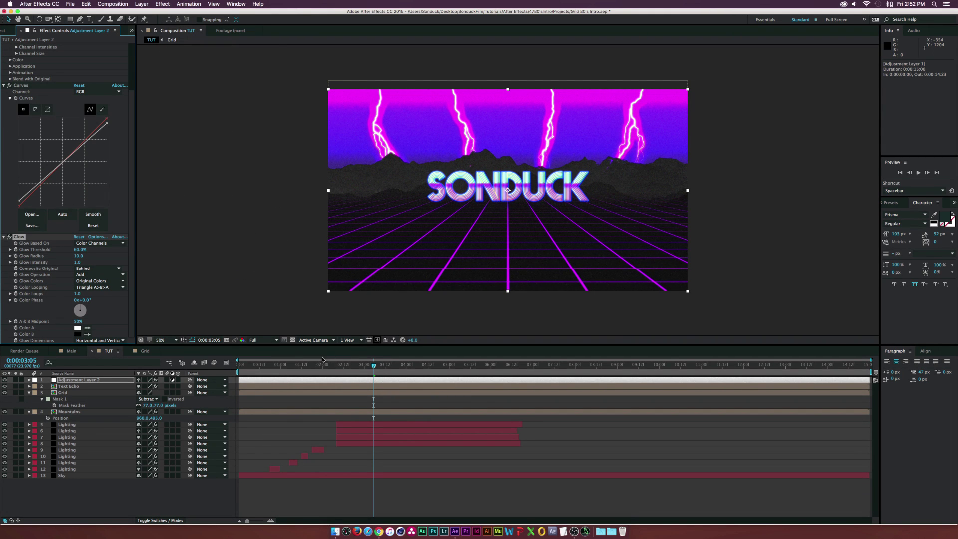
left_click(79, 249)
type("80")
key("Return")
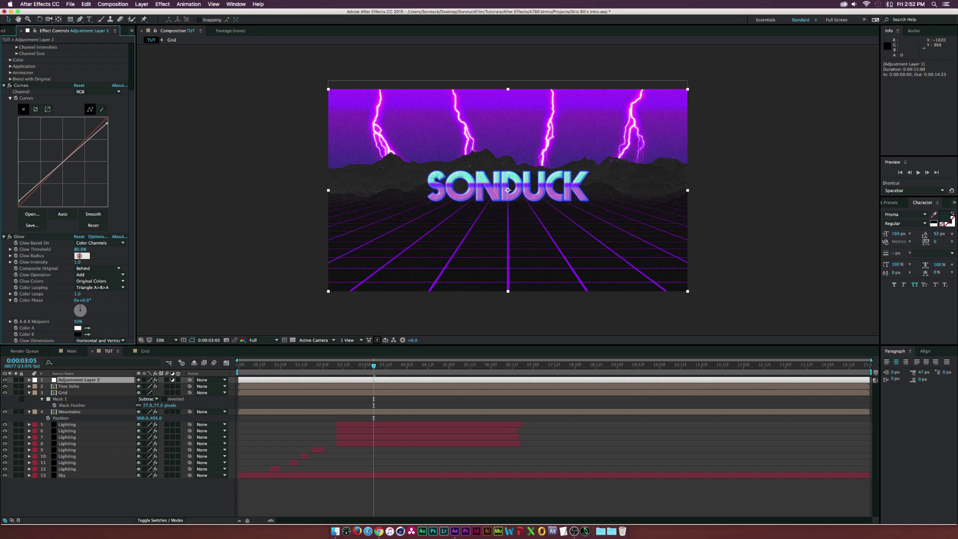
Step: Set the Glow Radius to 50 and Glow Intensity to 2.0, then check an earlier frame
key("Return")
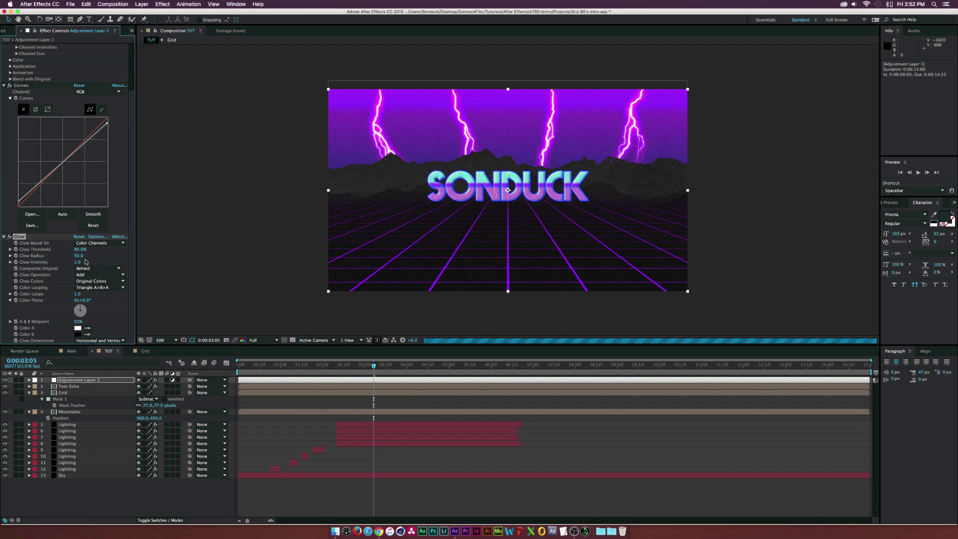
left_click_drag(81, 262, 106, 258)
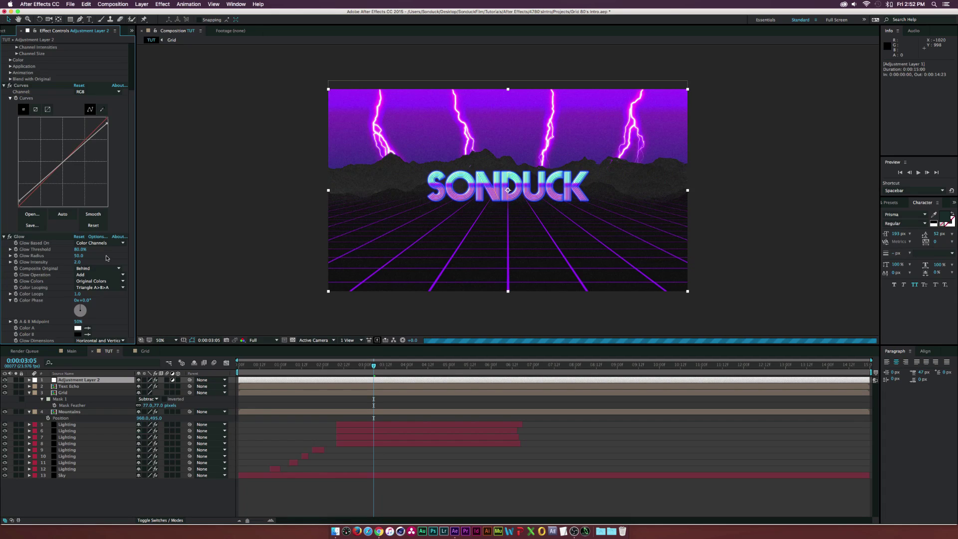
left_click(340, 381)
left_click(321, 365)
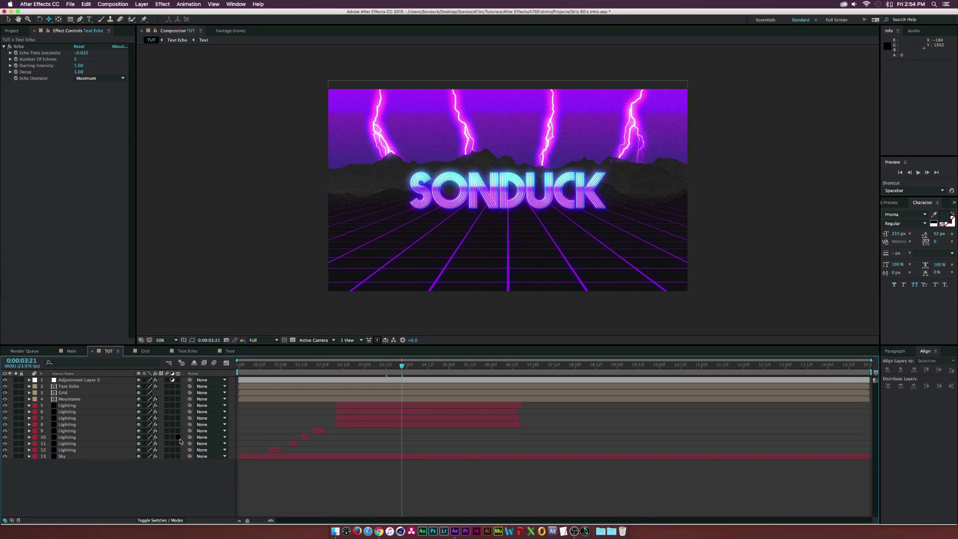
Step: Create a null object and parent the Text Echo, Grid, Mountains and all Lighting layers to it
left_click(142, 4)
mouse_move(150, 11)
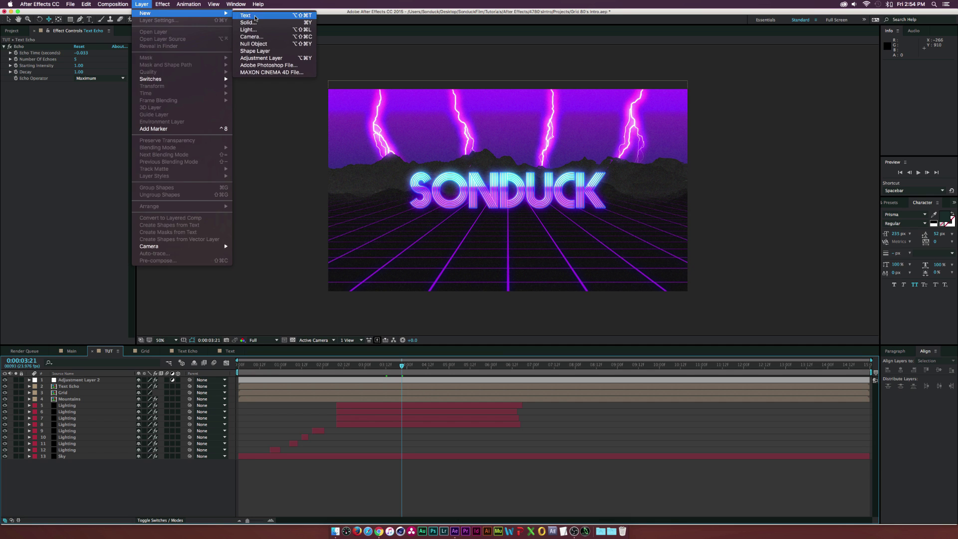
left_click(252, 43)
left_click(66, 457)
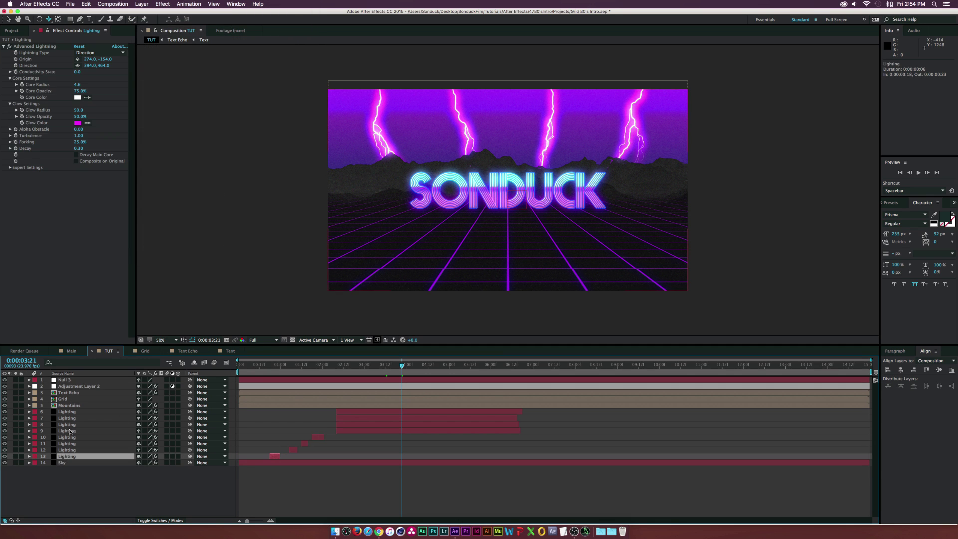
left_click(68, 393, "shift")
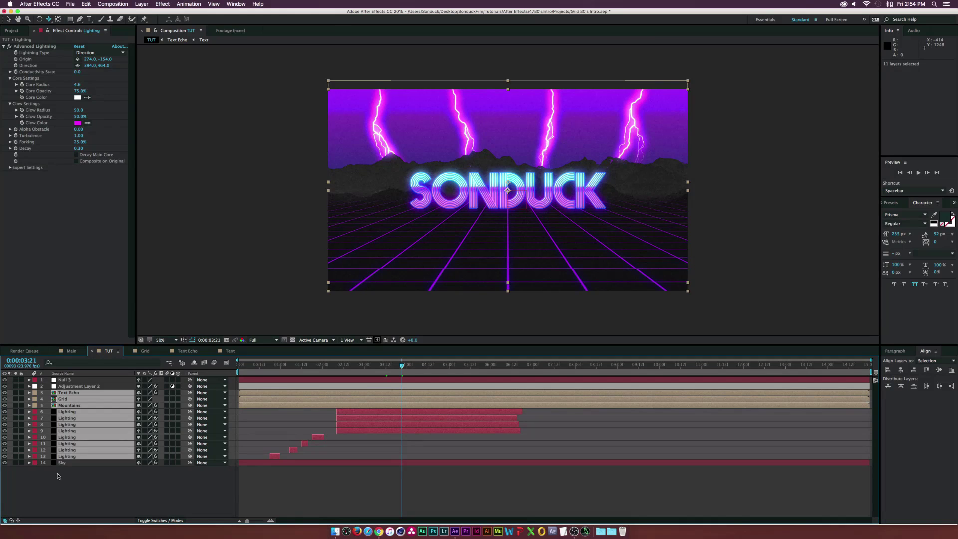
left_click_drag(189, 392, 65, 379)
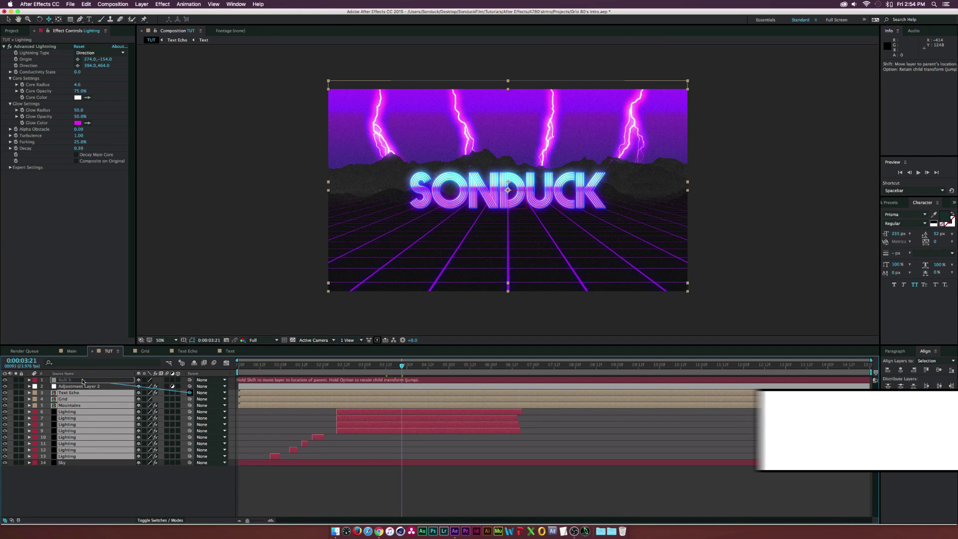
Step: Animate the null's Position from a lower placement at 0:00:00:00 to 960.0, 540.0 at 0:00:05:00, and scrub through the move
left_click(65, 380)
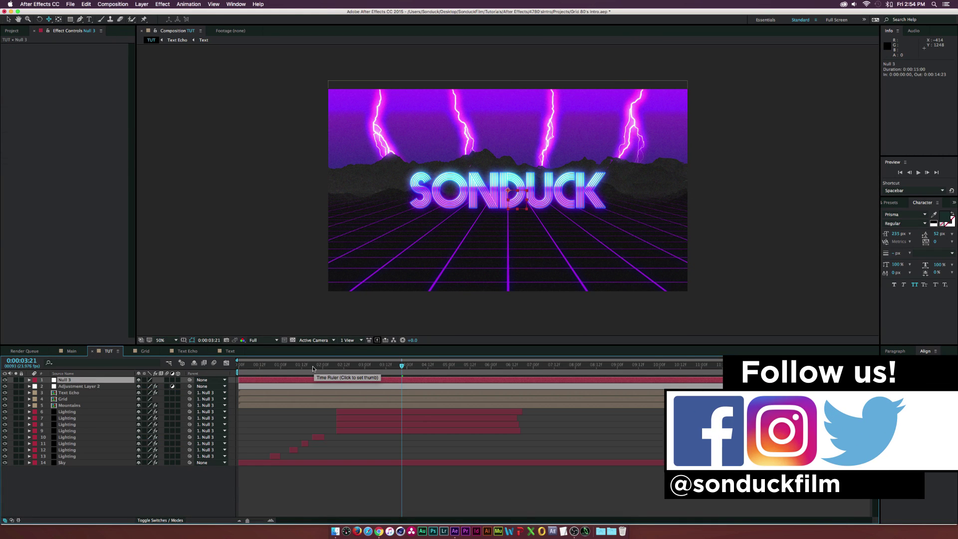
key("p")
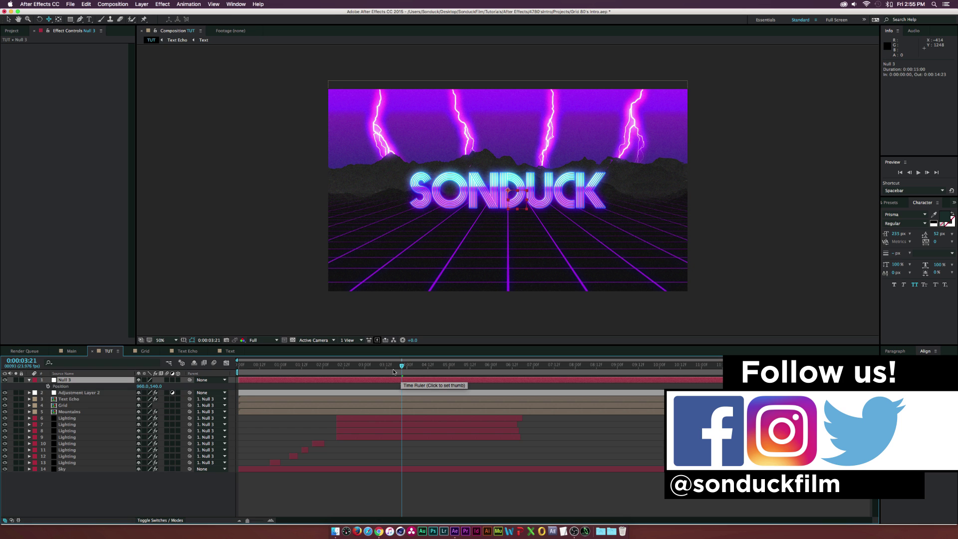
left_click(449, 366)
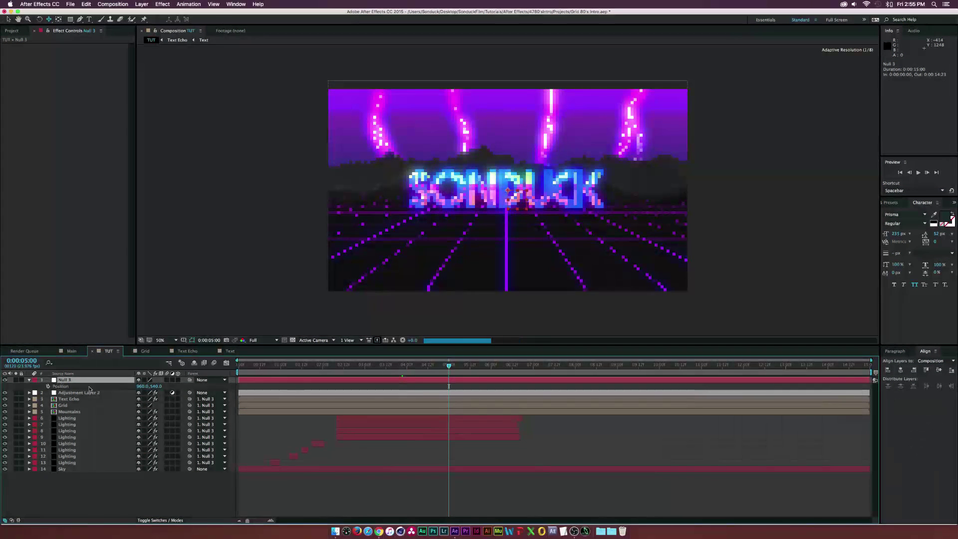
left_click(47, 386)
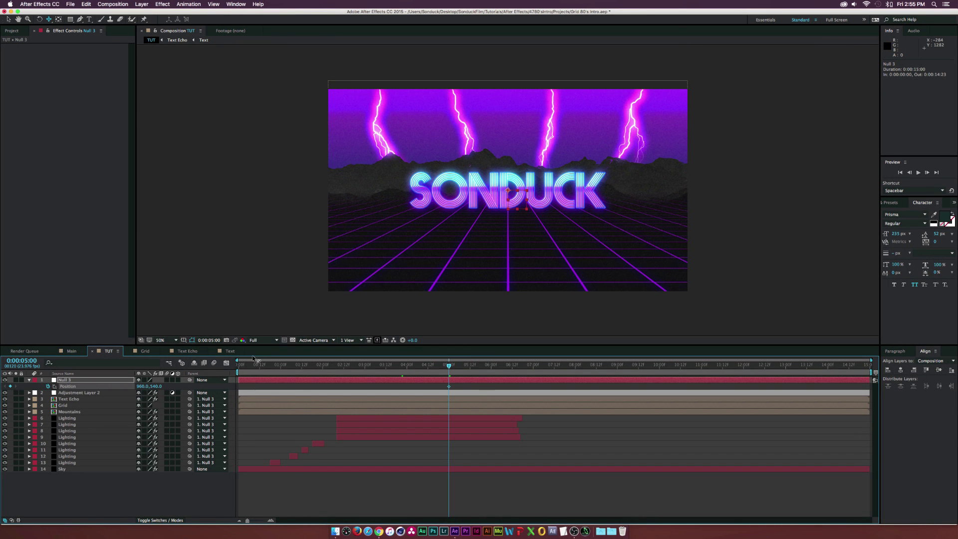
key("Home")
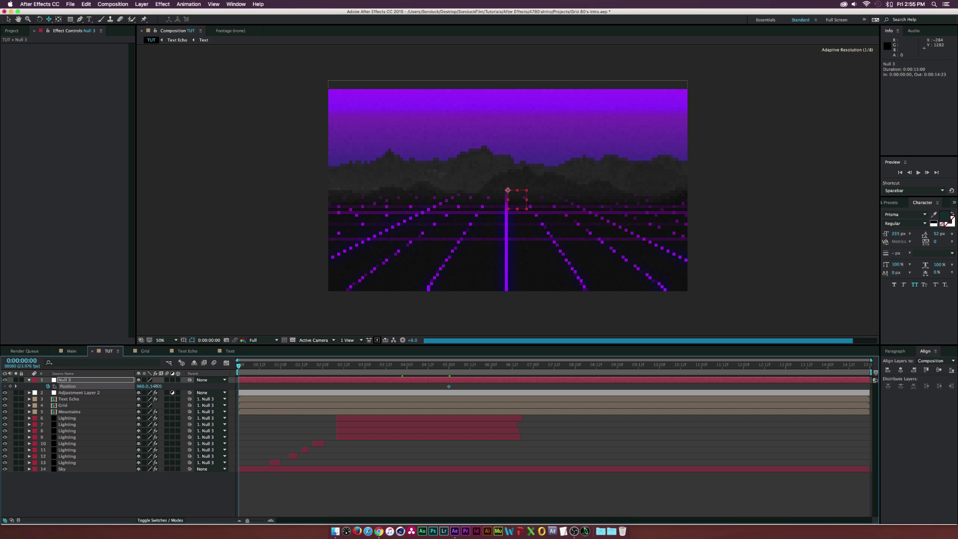
left_click_drag(156, 386, 343, 369)
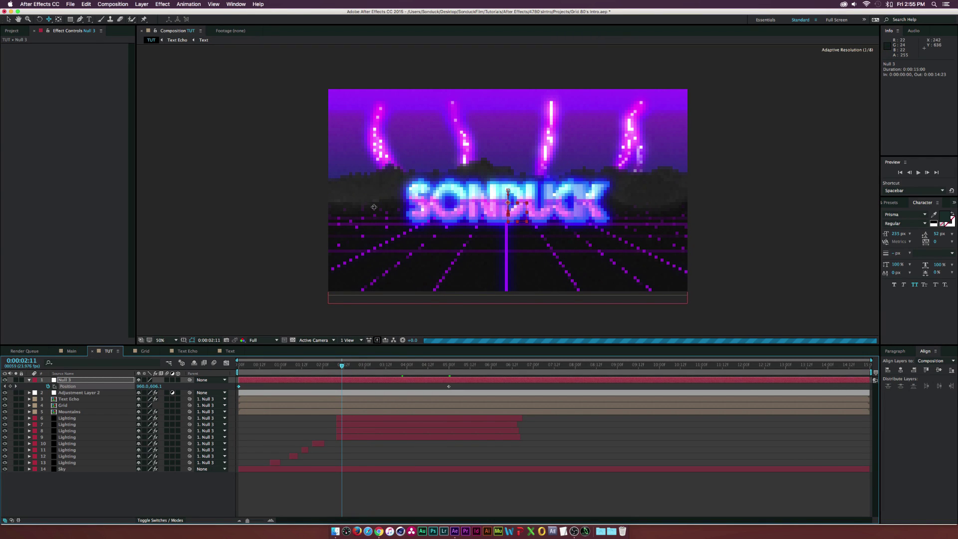
Step: Raise all the Lighting layers together to Position 0.0, -120.0 and scrub the timeline to check their alignment with the mountains
left_click(66, 419)
left_click(64, 463, "shift")
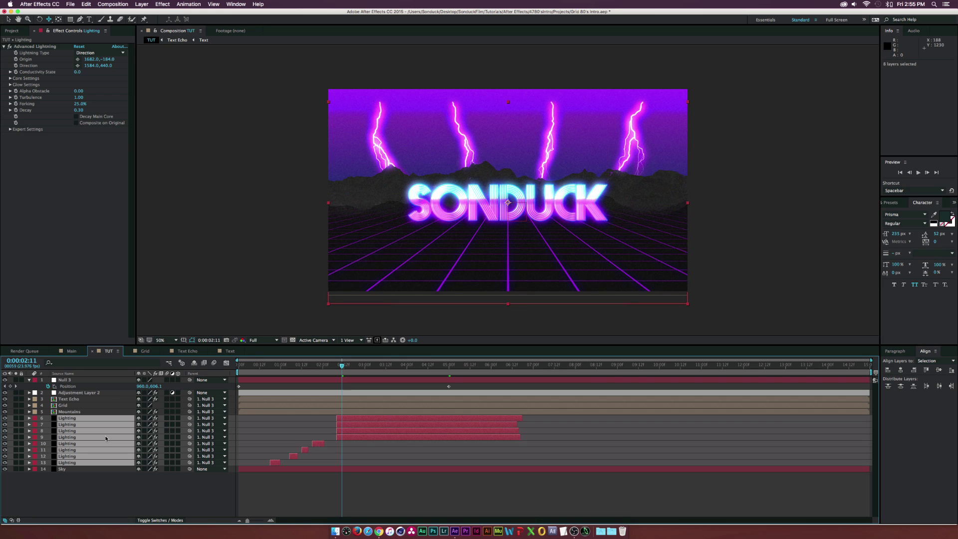
key("p")
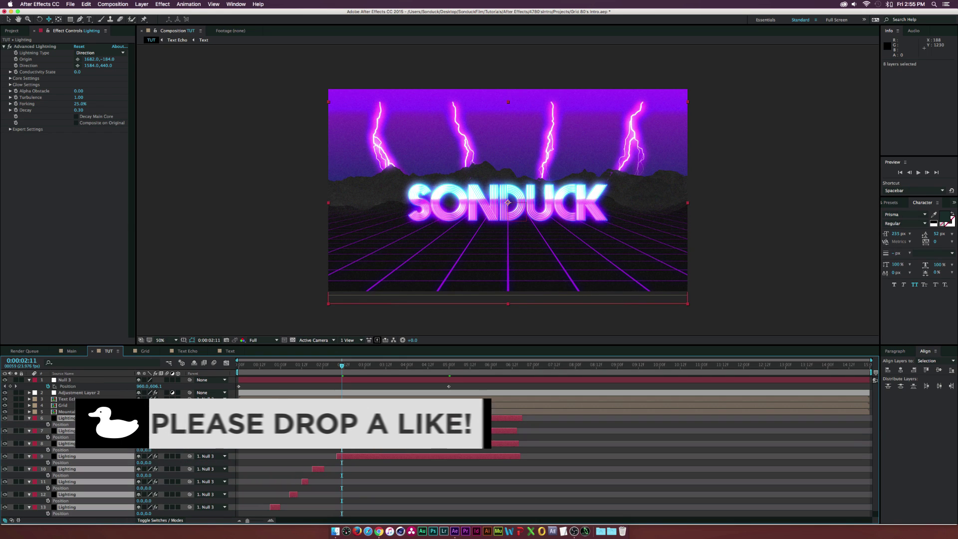
key("shift+Up")
key("shift+Up")
key("shift+Up")
key("shift+Up")
key("shift+Up")
key("Up")
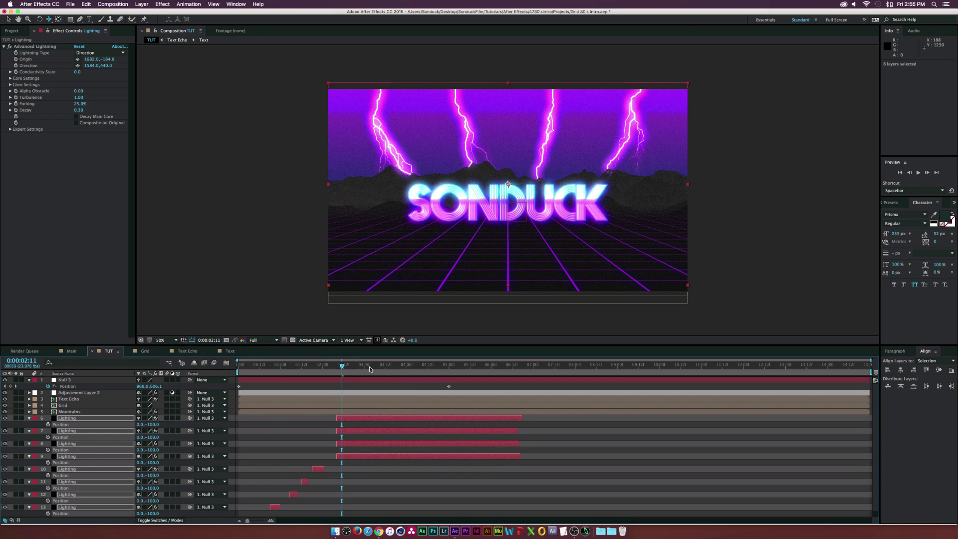
left_click_drag(369, 364, 239, 377)
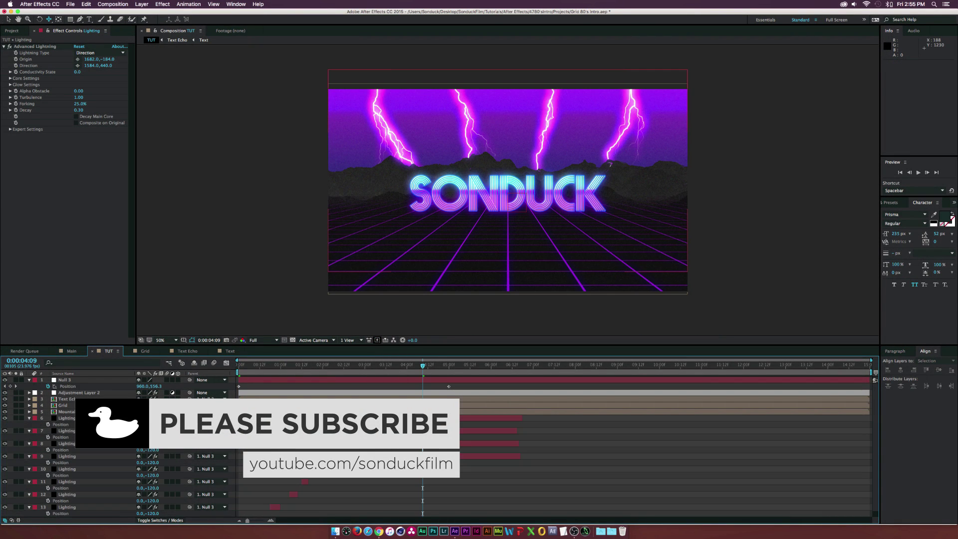
Step: Collapse the layer properties, enable motion blur on every layer and for the composition, and go to 0:00:05:00
key("u")
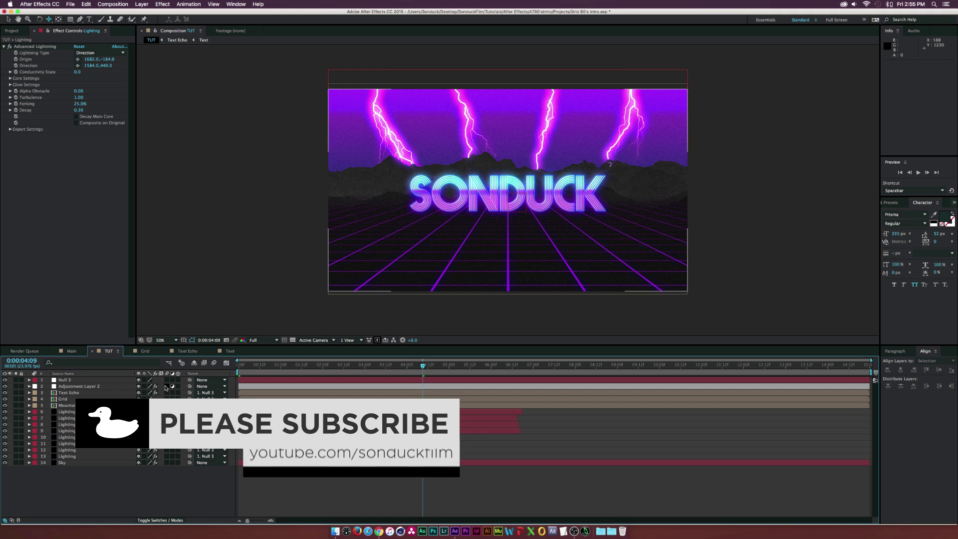
left_click_drag(165, 382, 166, 463)
left_click(214, 363)
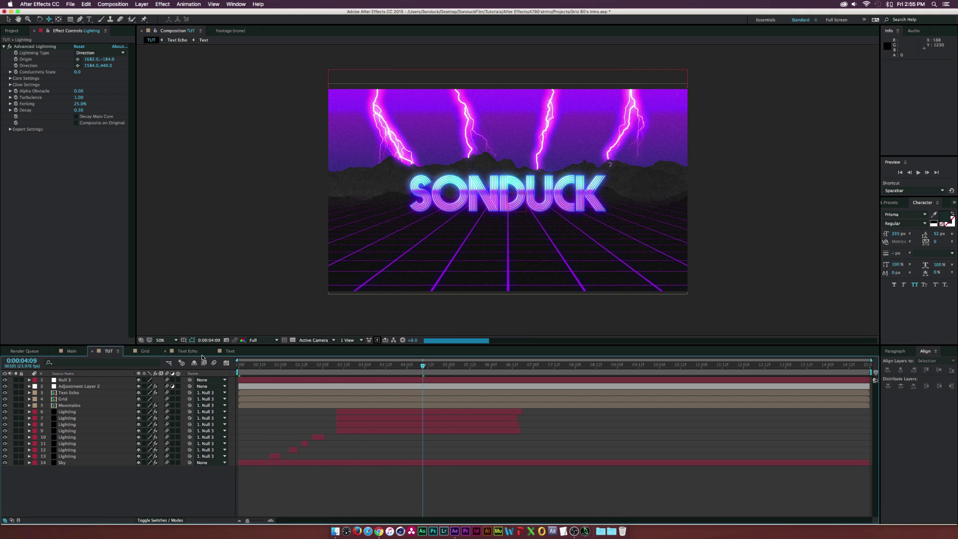
left_click(449, 368)
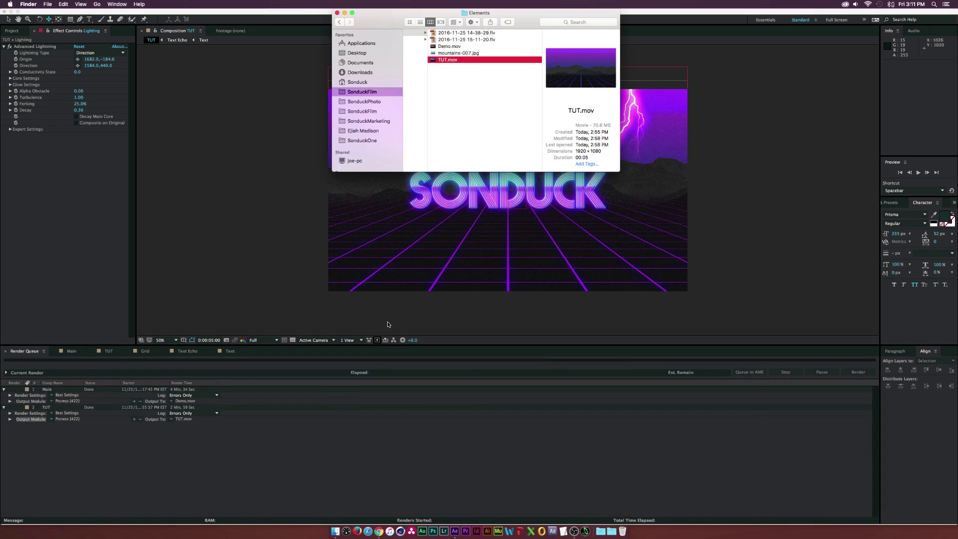
Step: Play a Quick Look preview of the rendered TUT.mov in Finder
key("space")
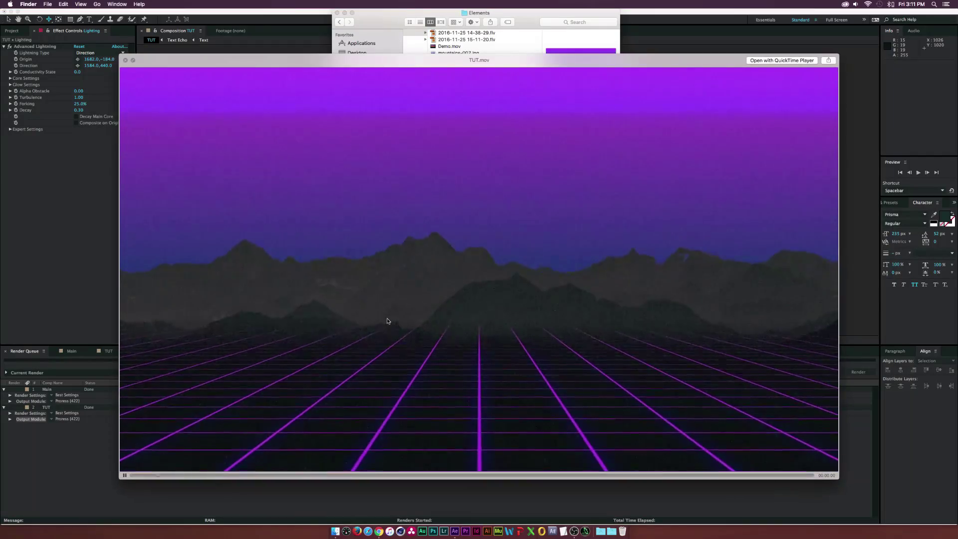